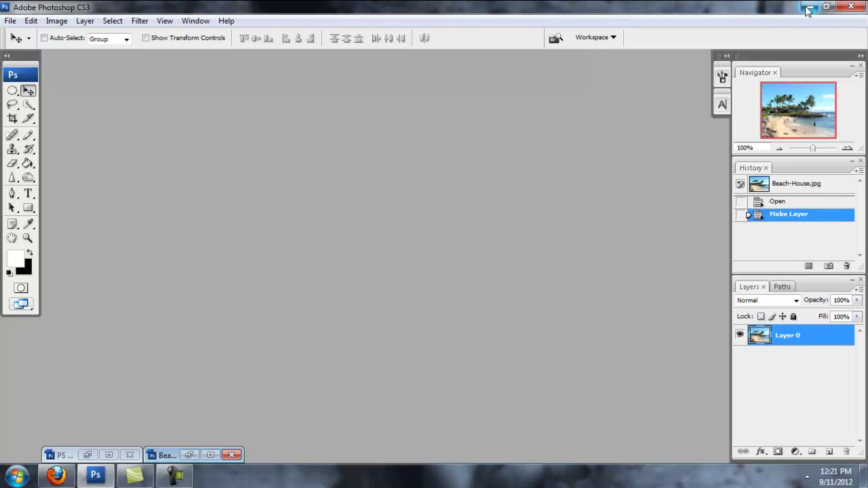
Step: Switch to Firefox, search Google for dafont.com and open the dafont.com site
left_click(808, 8)
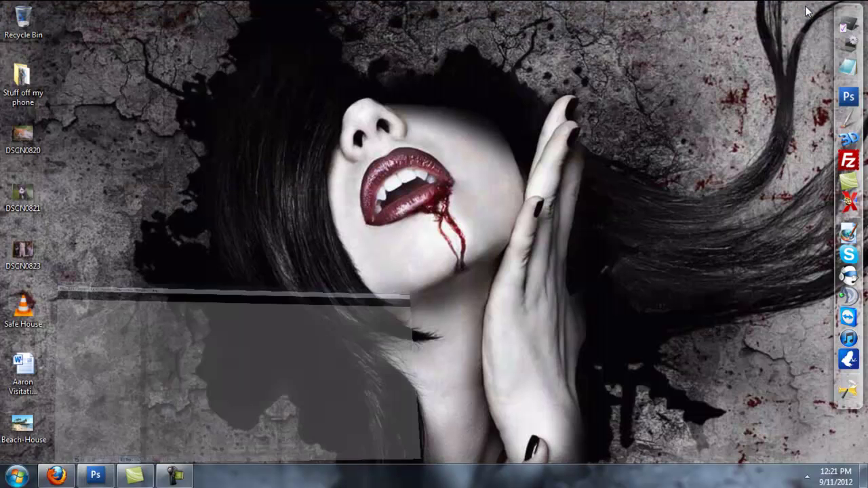
left_click(57, 476)
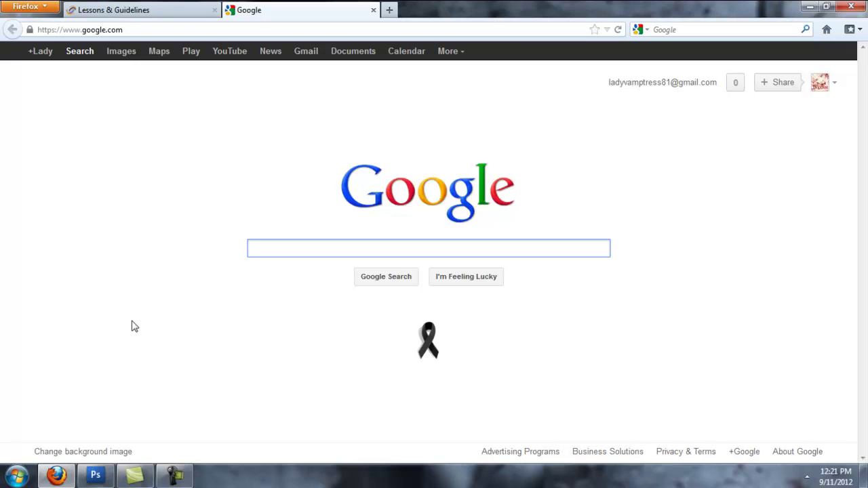
type("dafo")
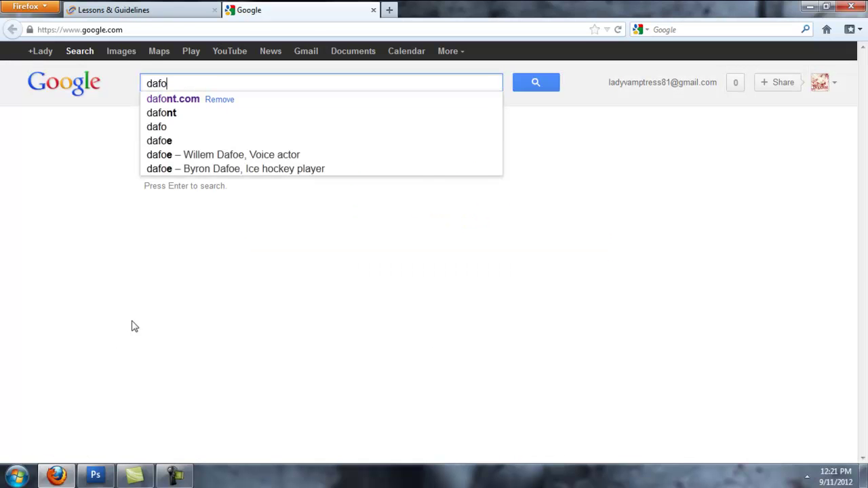
type("nt.com")
key("Return")
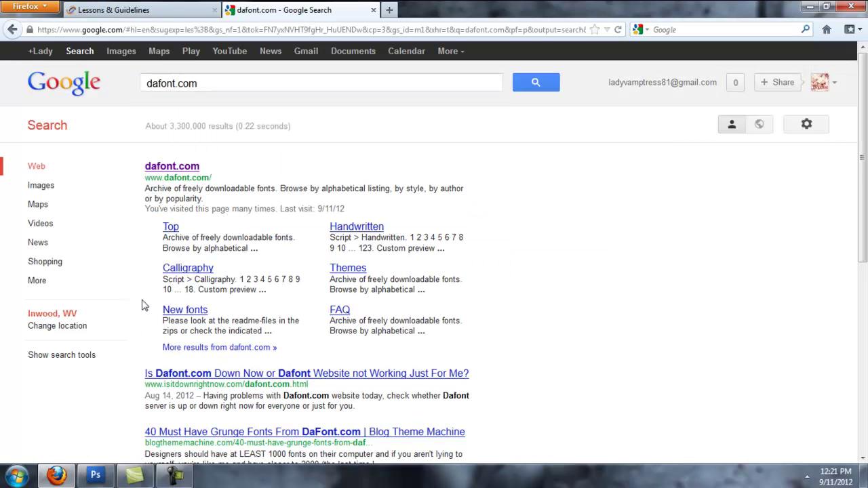
left_click(174, 165)
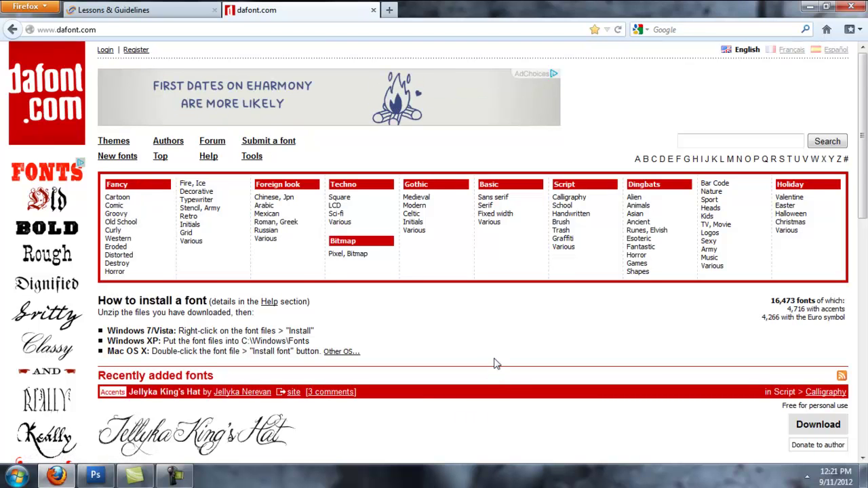
Step: Look through the recently added fonts and the fonts in the Gothic > Modern category
scroll(496, 364, "down", 2)
scroll(496, 364, "down", 3)
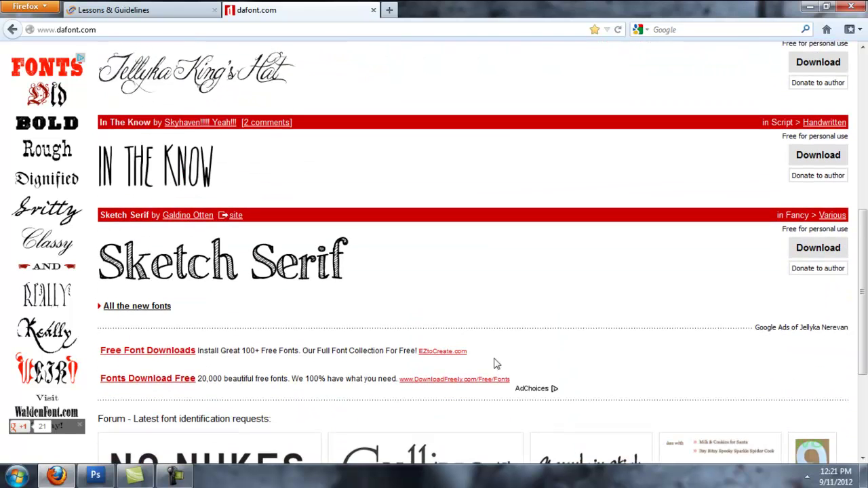
scroll(496, 364, "up", 3)
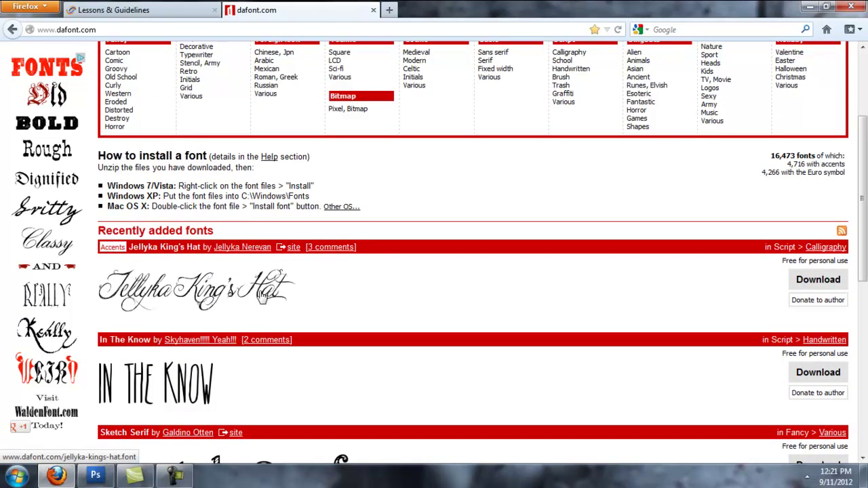
scroll(355, 292, "up", 3)
left_click(415, 206)
scroll(541, 398, "down", 5)
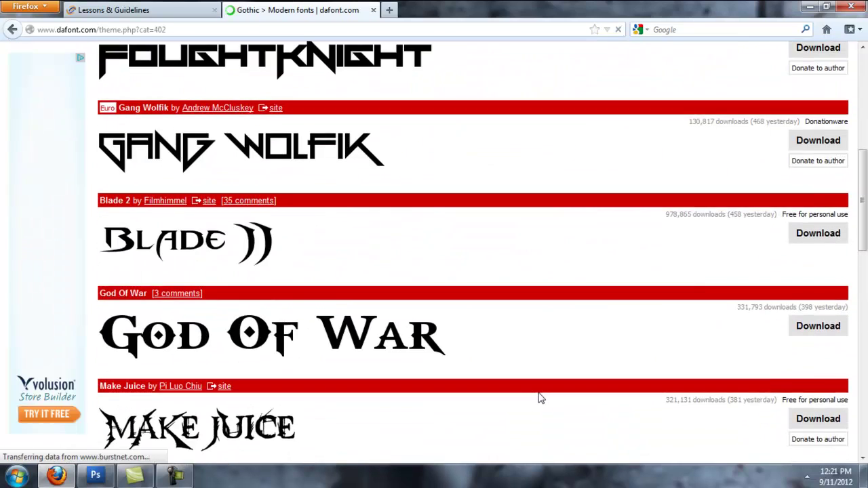
scroll(541, 398, "down", 10)
scroll(536, 399, "up", 14)
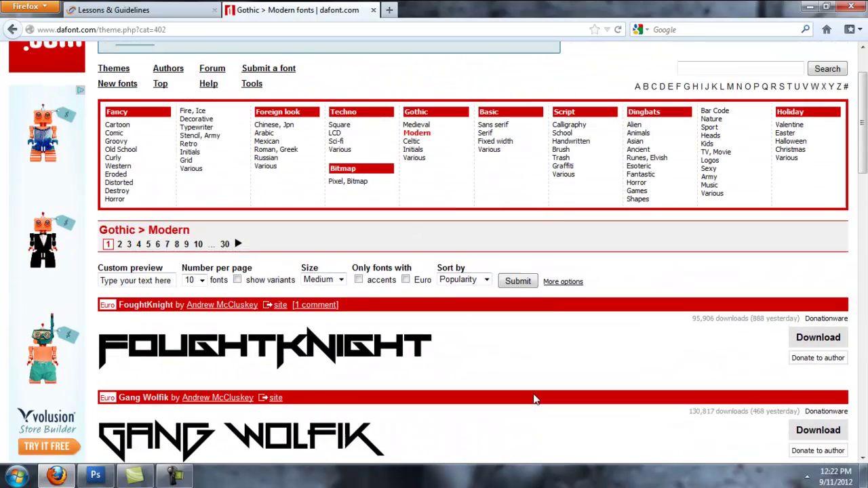
Step: Look through the fonts in the Dingbats > Ancient category
left_click(647, 150)
scroll(624, 227, "down", 4)
scroll(624, 226, "up", 4)
scroll(624, 227, "up", 1)
Step: Open the Fancy > Retro category and look through its fonts
left_click(191, 217)
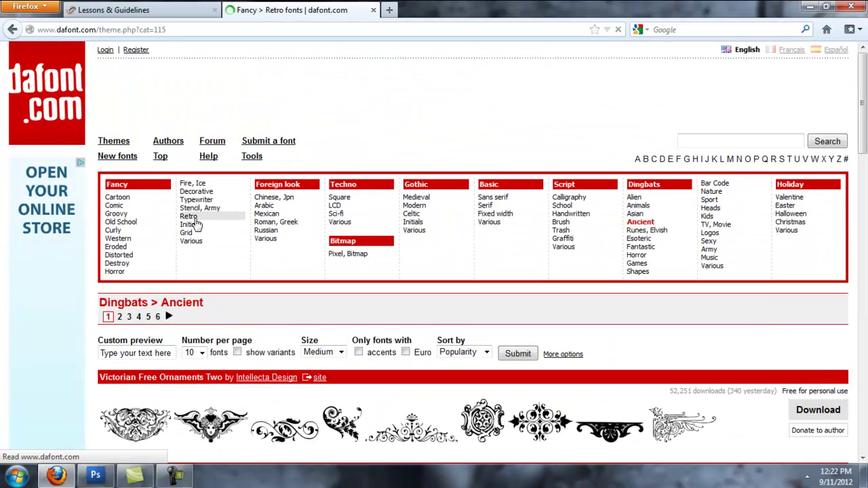
scroll(262, 249, "down", 10)
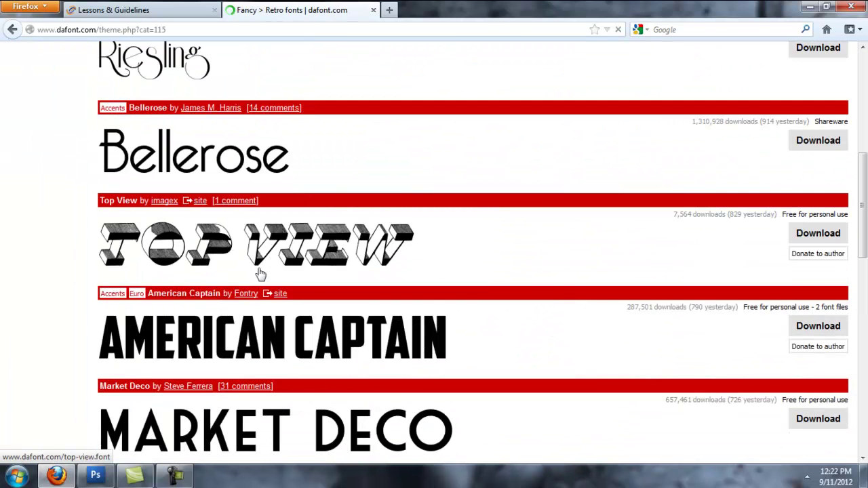
scroll(437, 301, "up", 8)
left_click(168, 353)
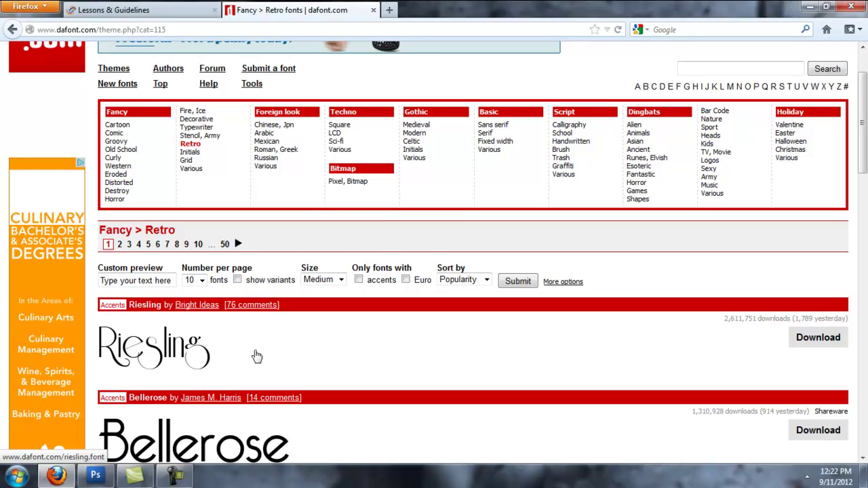
scroll(244, 358, "down", 2)
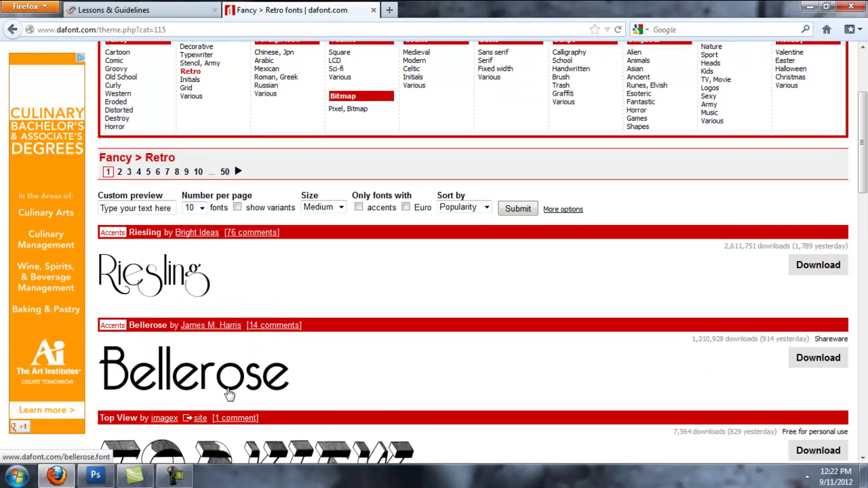
scroll(230, 394, "down", 4)
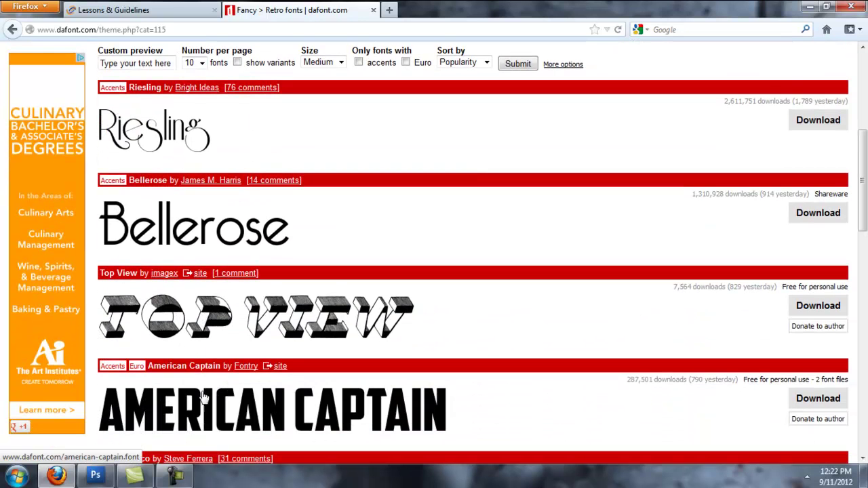
scroll(244, 414, "up", 6)
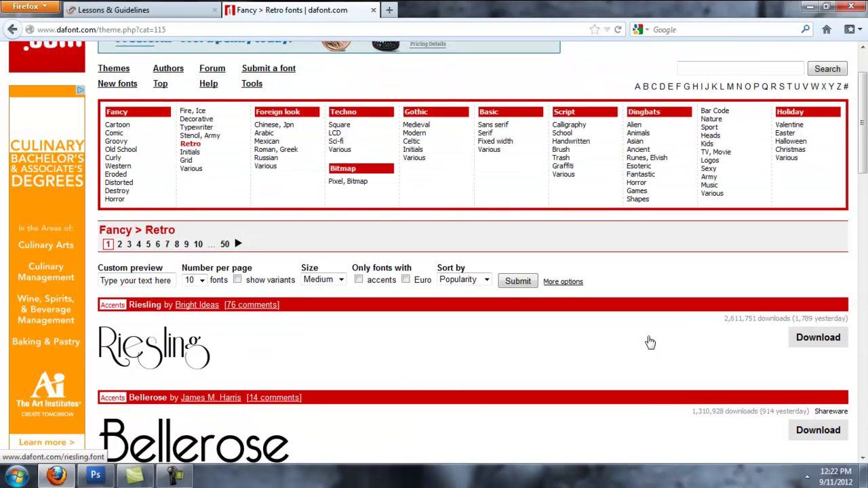
Step: Download the Riesling font as riesling.zip, then clear and close the downloads list
left_click(818, 339)
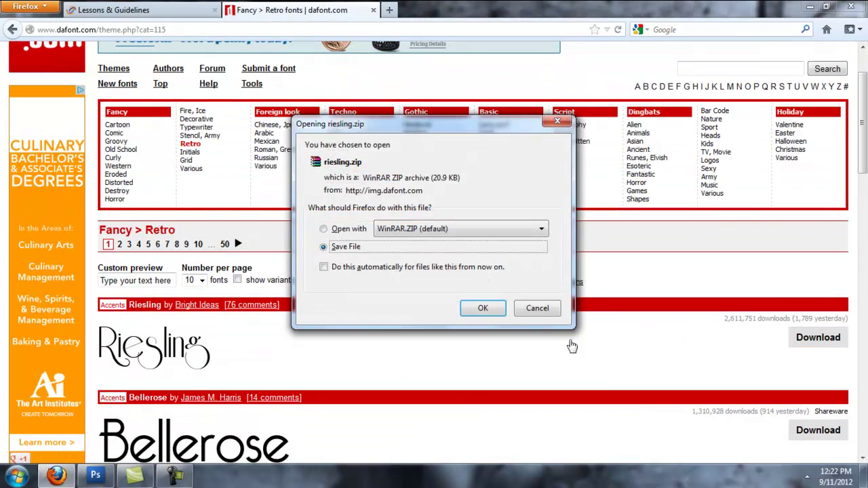
left_click(473, 315)
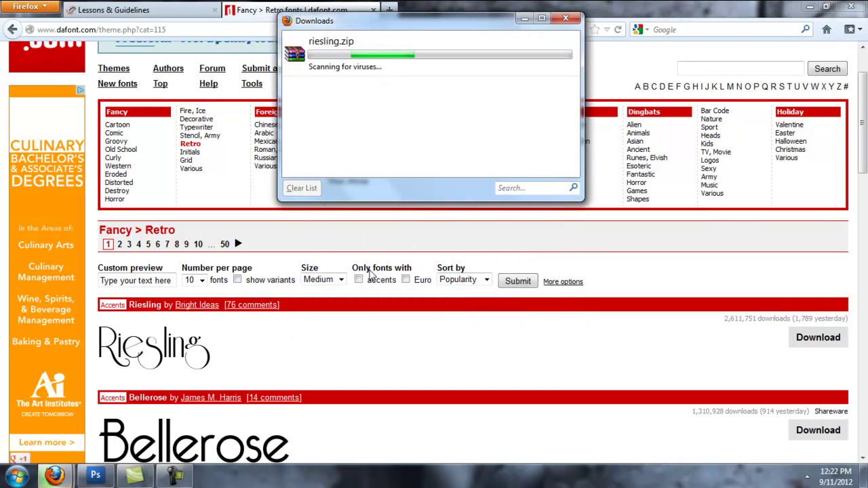
left_click(301, 189)
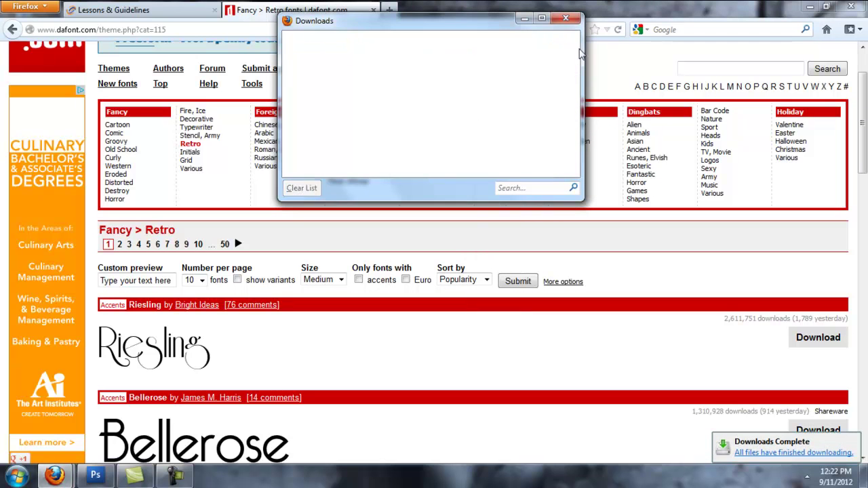
left_click(566, 17)
Step: Close the dafont page and extract the riesling archive onto the desktop
left_click(374, 11)
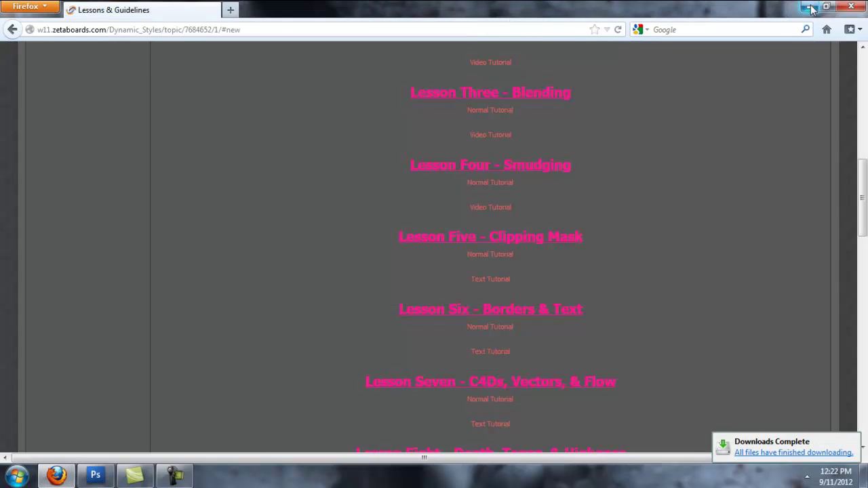
left_click(809, 7)
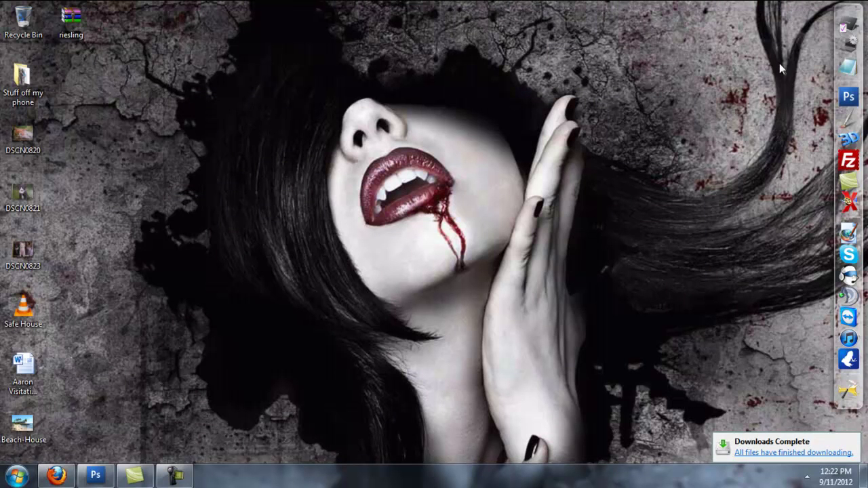
right_click(71, 22)
left_click(69, 52)
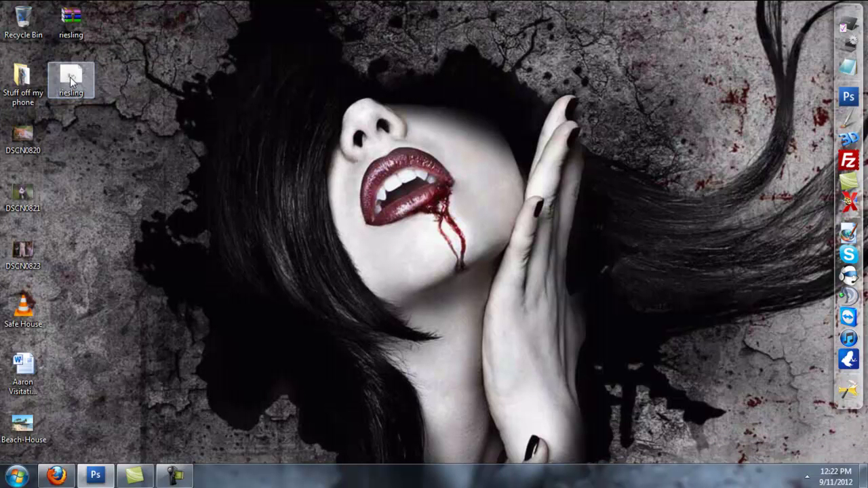
Step: Copy the extracted riesling font file and open the C:\Windows\Fonts folder
right_click(71, 80)
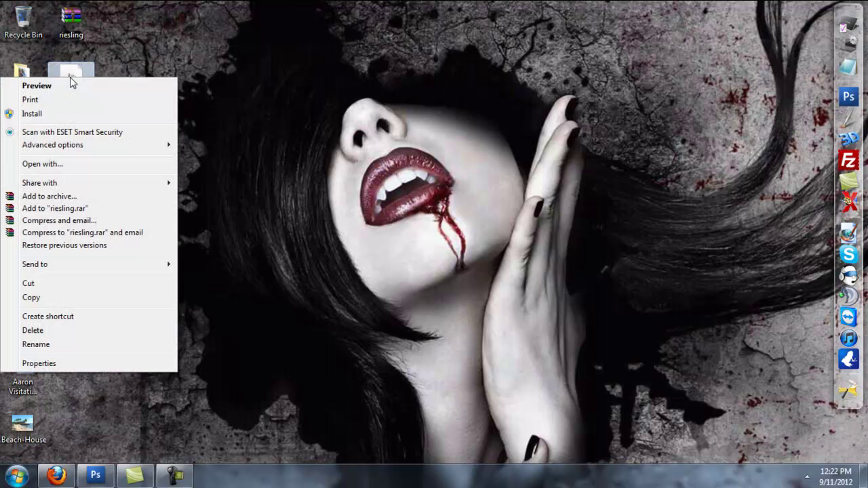
left_click(45, 298)
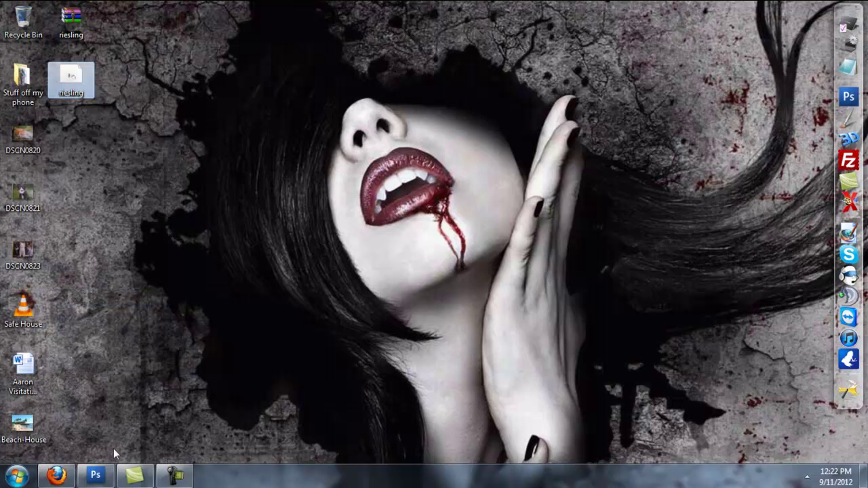
left_click(19, 478)
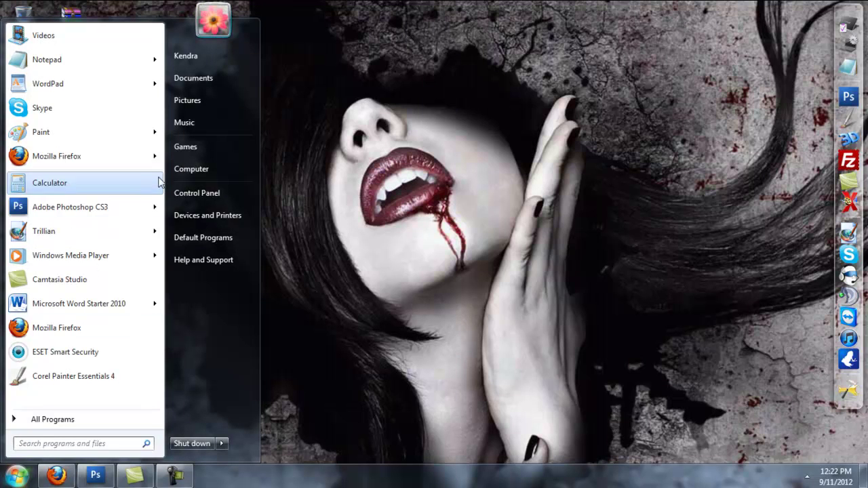
left_click(179, 174)
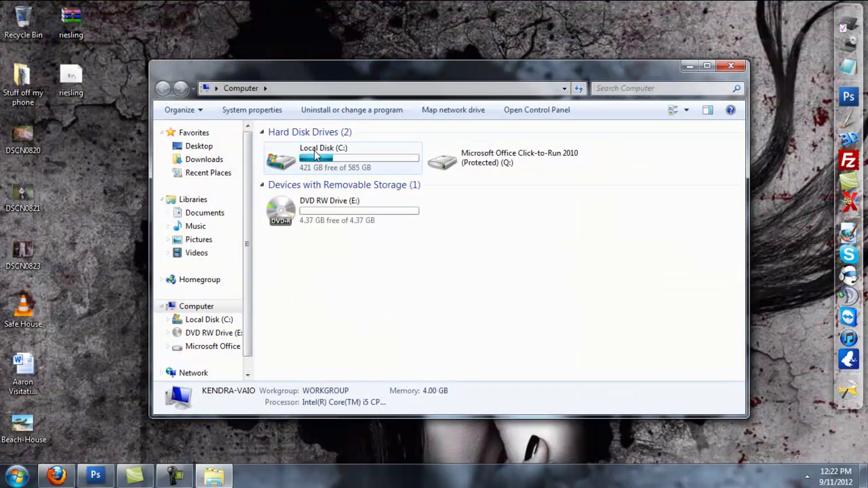
double_click(324, 156)
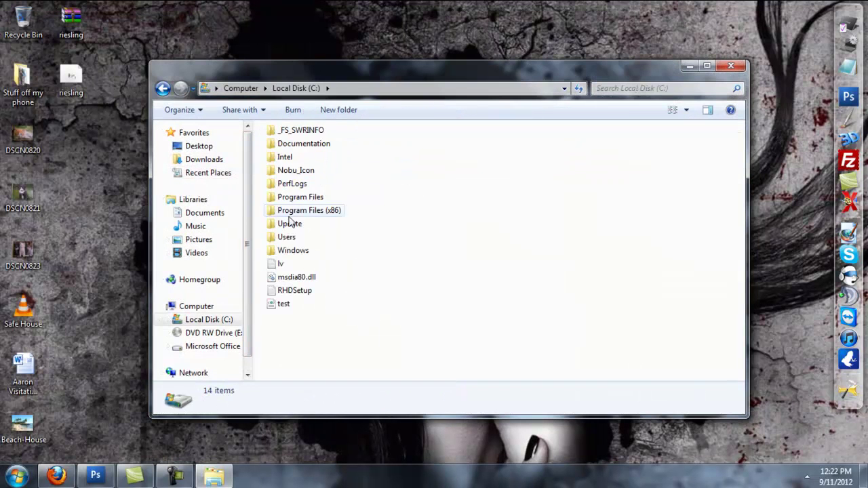
double_click(293, 251)
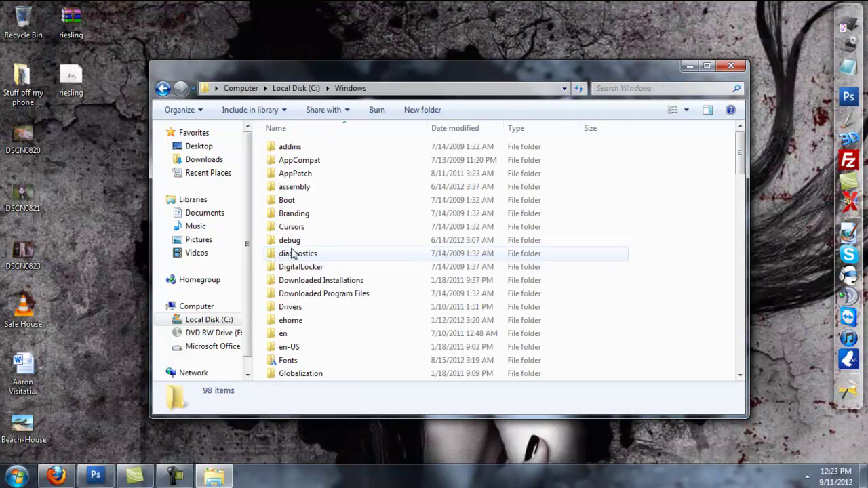
double_click(290, 362)
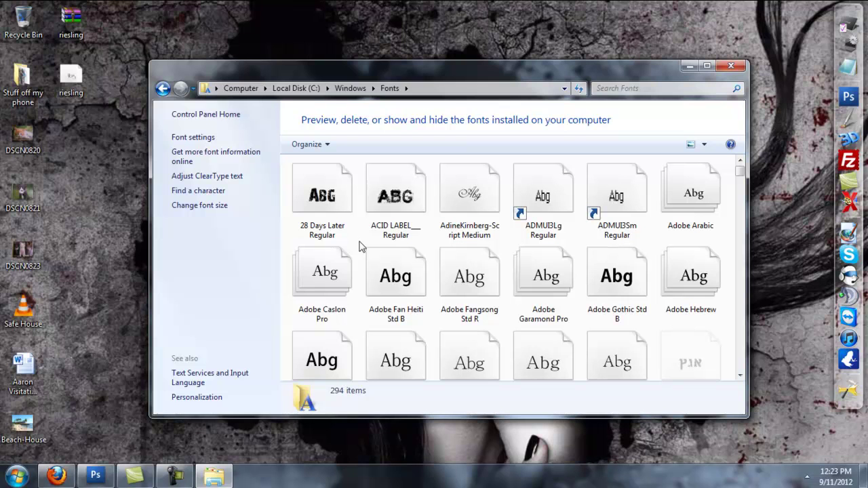
Step: Bring up the paste option in the Fonts folder, then close the folder without pasting
right_click(360, 244)
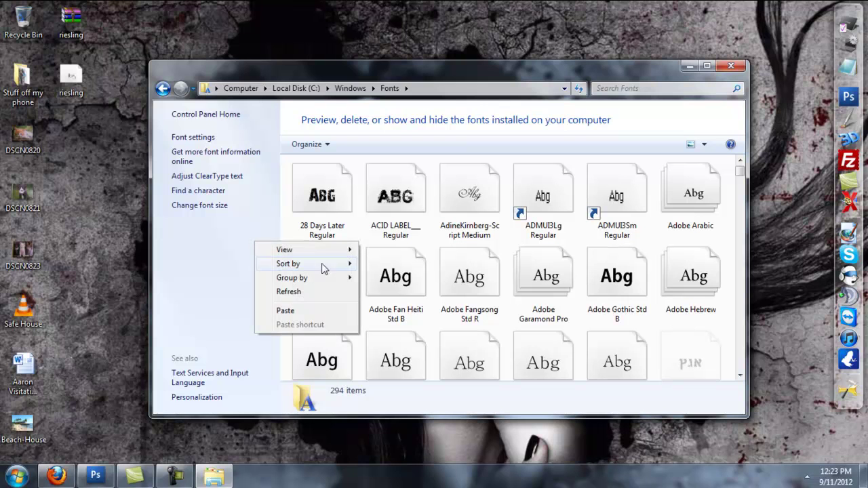
left_click(400, 66)
left_click(731, 66)
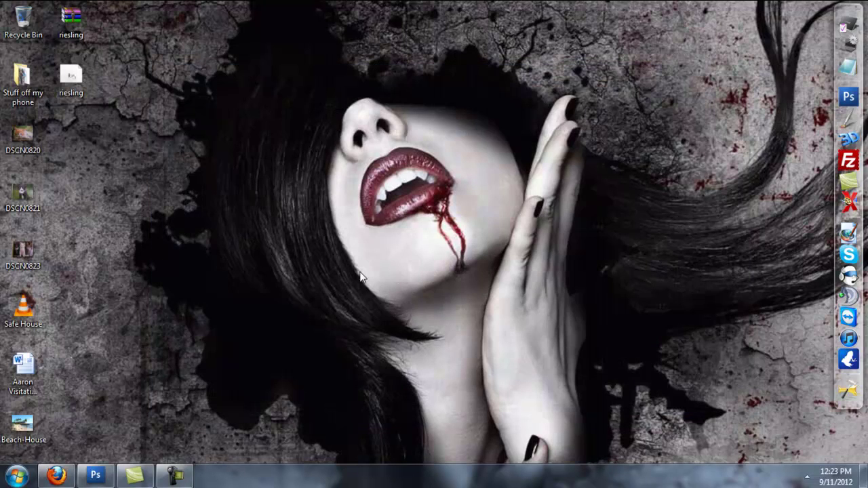
Step: Move the riesling archive and font file to the Recycle Bin and empty it
left_click_drag(118, 10, 67, 66)
left_click_drag(69, 18, 24, 19)
right_click(20, 14)
left_click(30, 32)
left_click(490, 247)
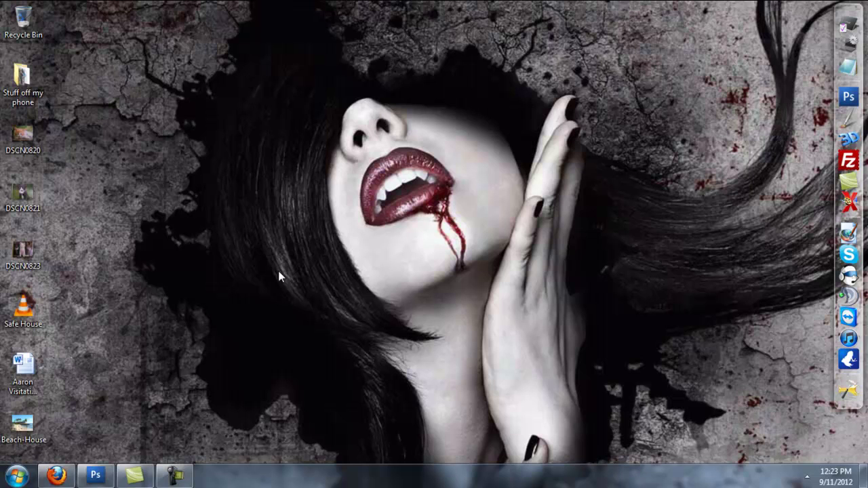
Step: Switch to Photoshop and examine the list of installed fonts in the character settings
mouse_move(92, 478)
left_click(113, 366)
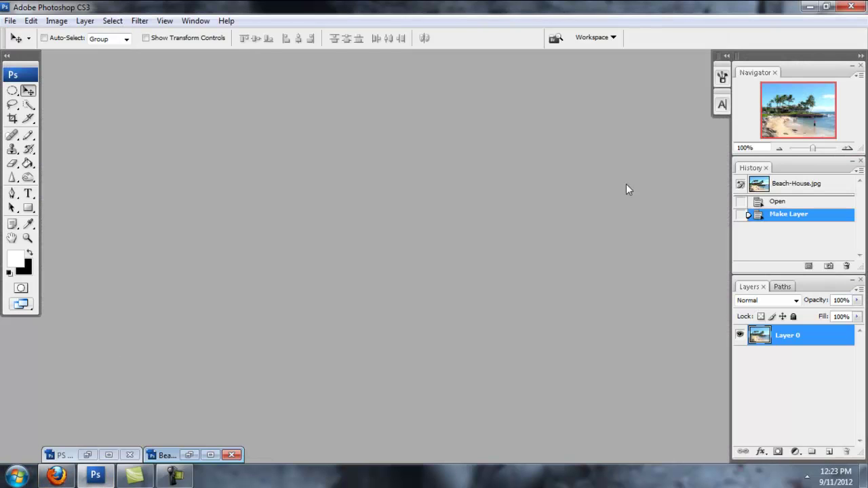
left_click(723, 106)
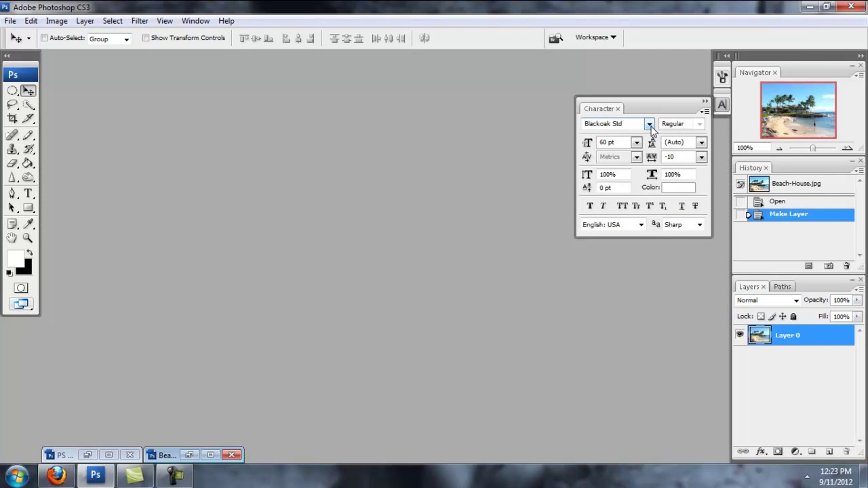
left_click(650, 124)
mouse_move(766, 153)
left_mouse_down()
mouse_move(776, 382)
mouse_move(768, 139)
left_mouse_up()
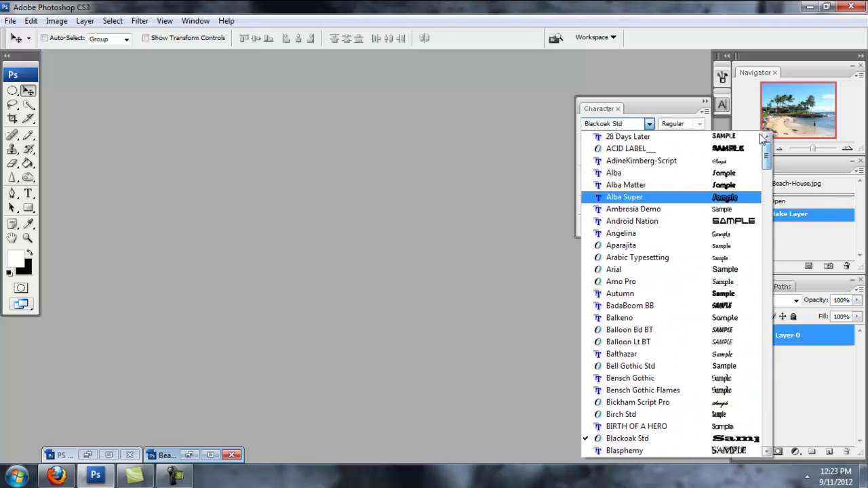
key("Escape")
left_click(723, 104)
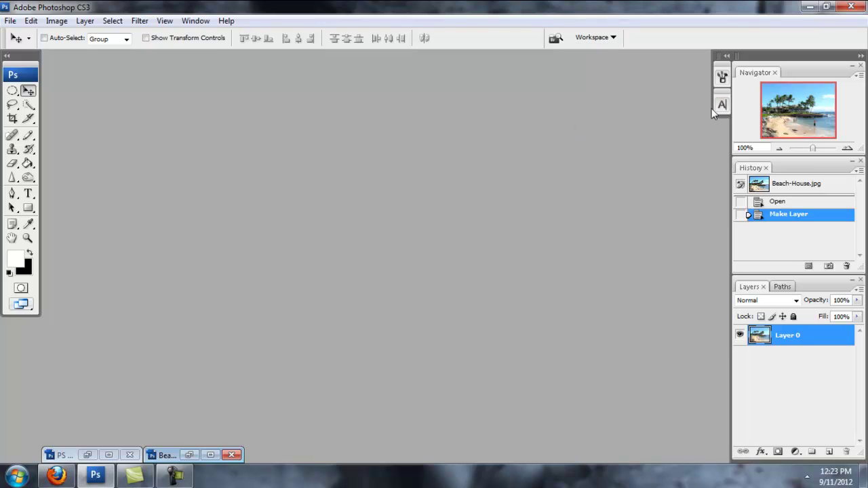
left_click(190, 21)
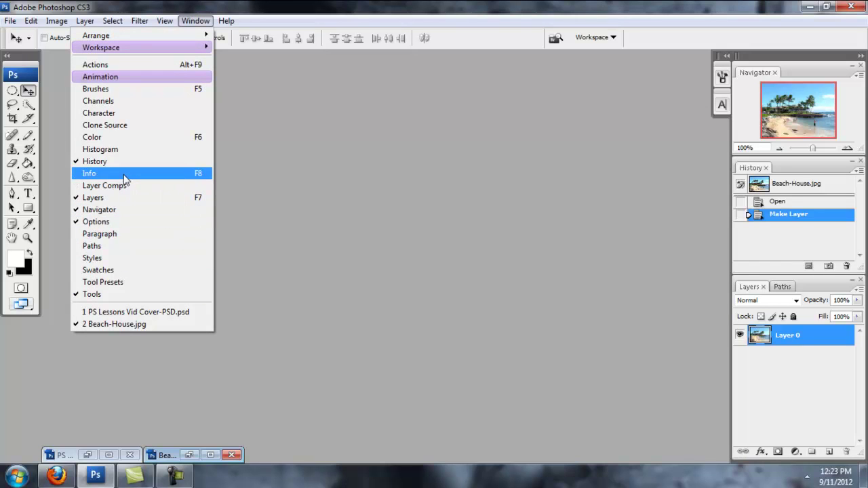
left_click(175, 6)
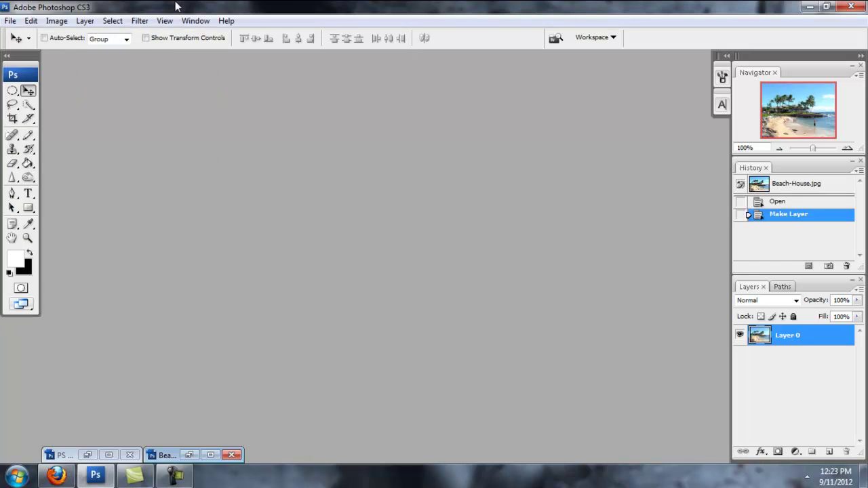
Step: Start a new document and set its width to 300 pixels, keeping the height at 300 pixels
left_click(12, 23)
left_click(20, 35)
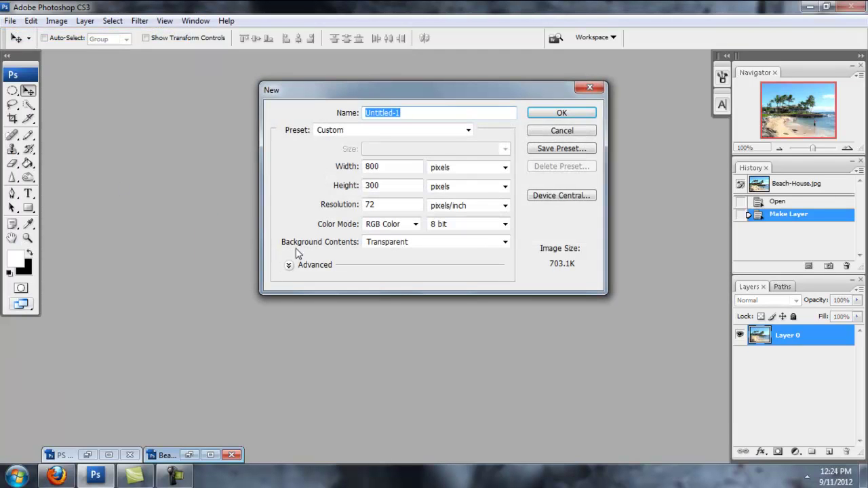
double_click(380, 167)
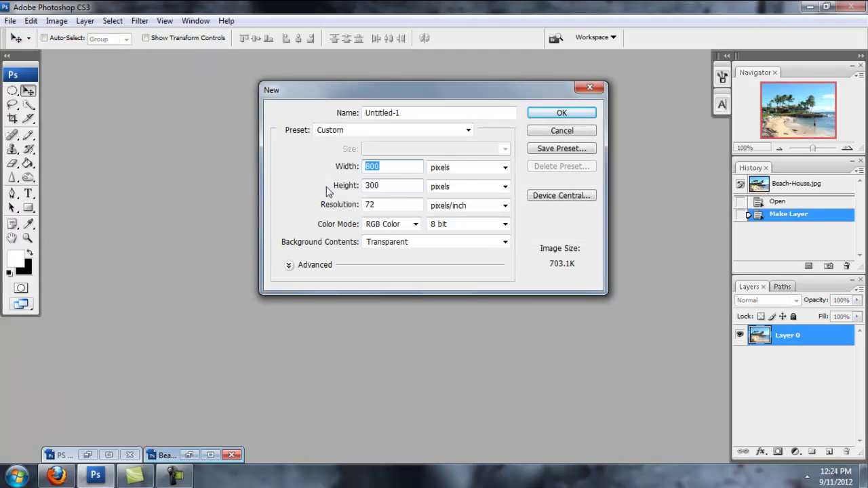
type("300")
key("Tab")
key("Tab")
key("Tab")
key("Tab")
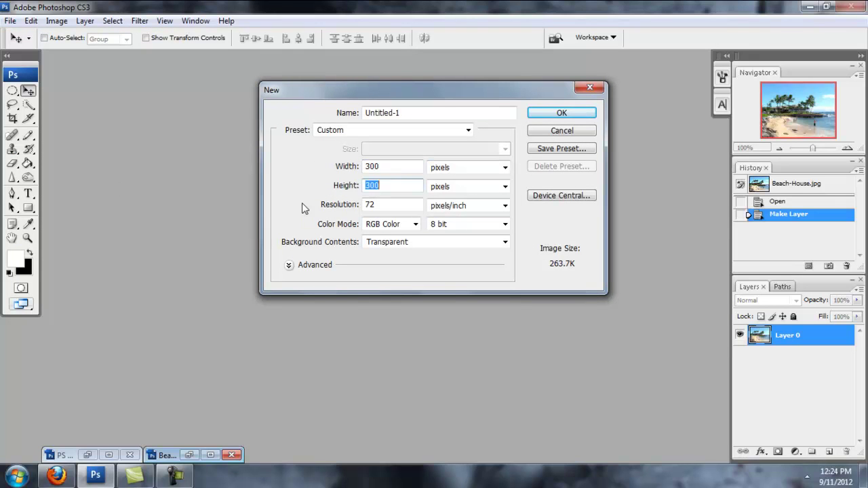
Step: Choose Transparent as the background contents at 72 pixels/inch in RGB Color and create the document
key("Tab")
key("Tab")
key("Tab")
key("Tab")
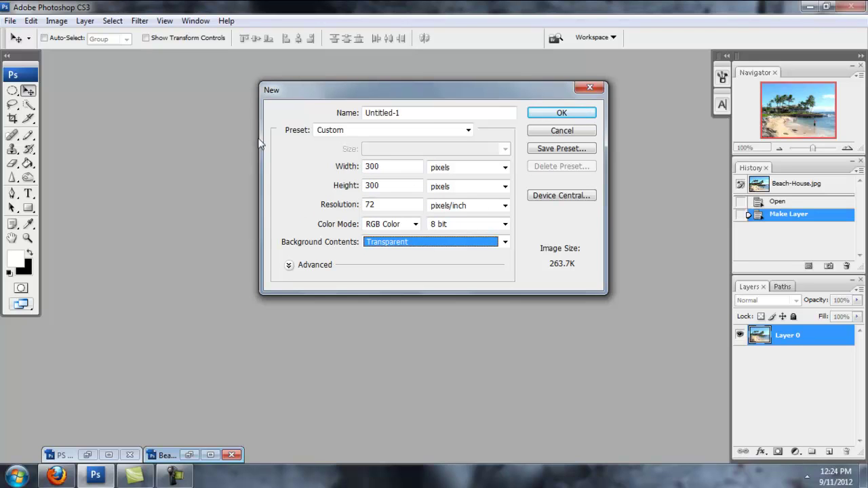
left_click(424, 246)
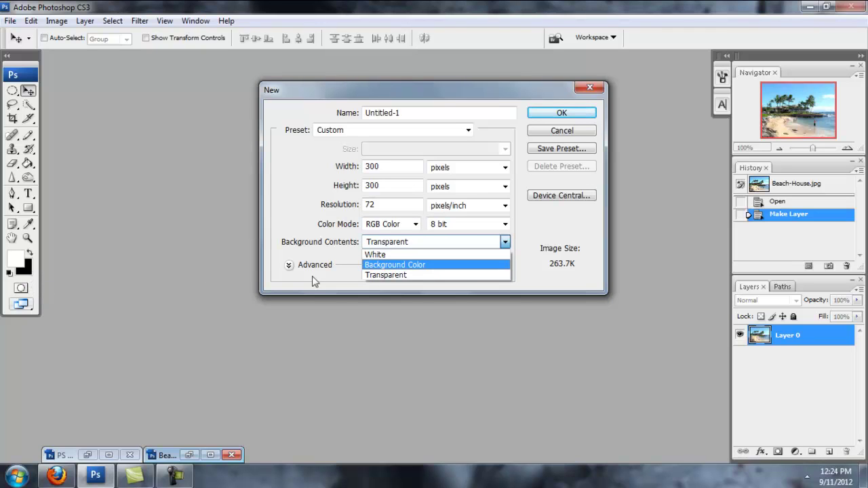
left_click(454, 275)
left_click(584, 113)
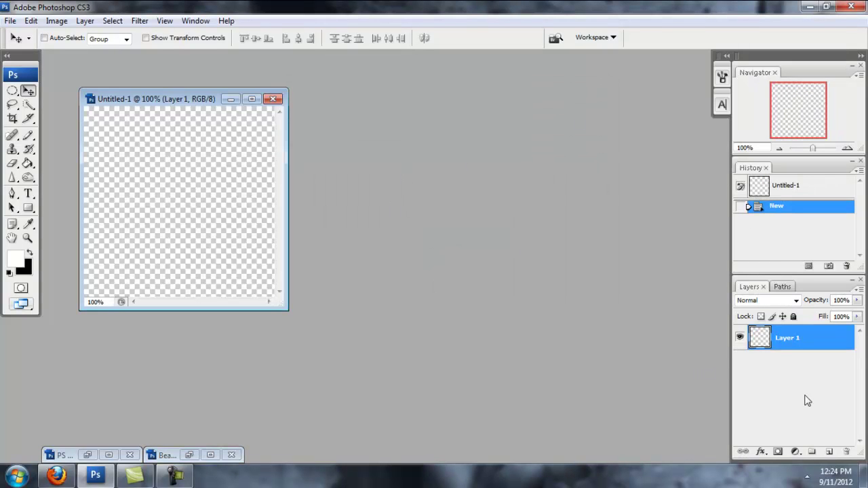
Step: Add a new layer to the empty document and fill it with black using the Paint Bucket
left_click(829, 452)
left_click(27, 257)
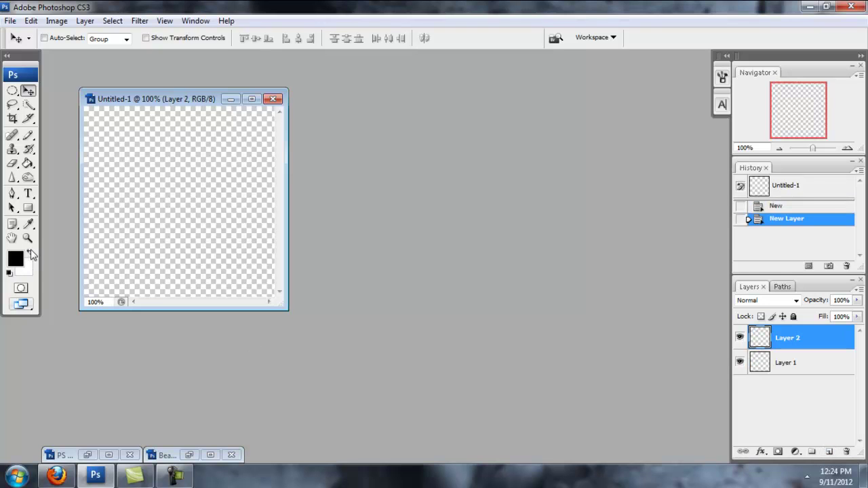
left_click(28, 164)
left_click(136, 175)
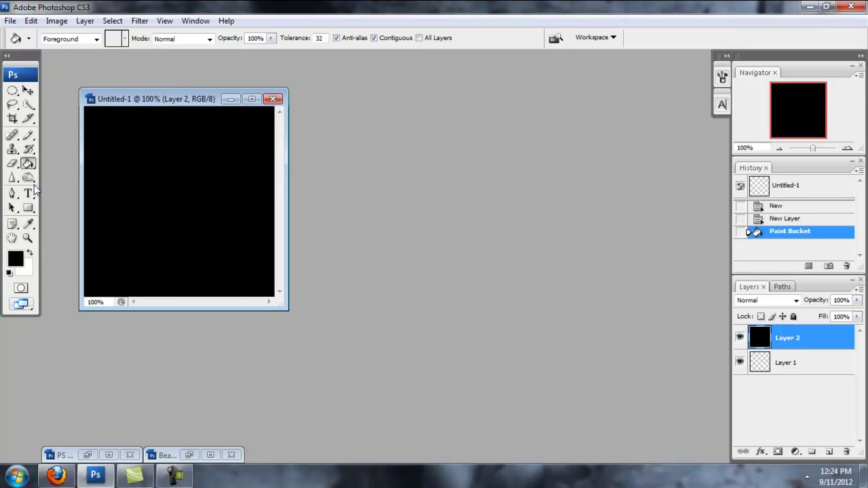
Step: Choose the Type tool, set white as the foreground color and add a new layer above the black one
left_click(28, 193)
left_click(31, 252)
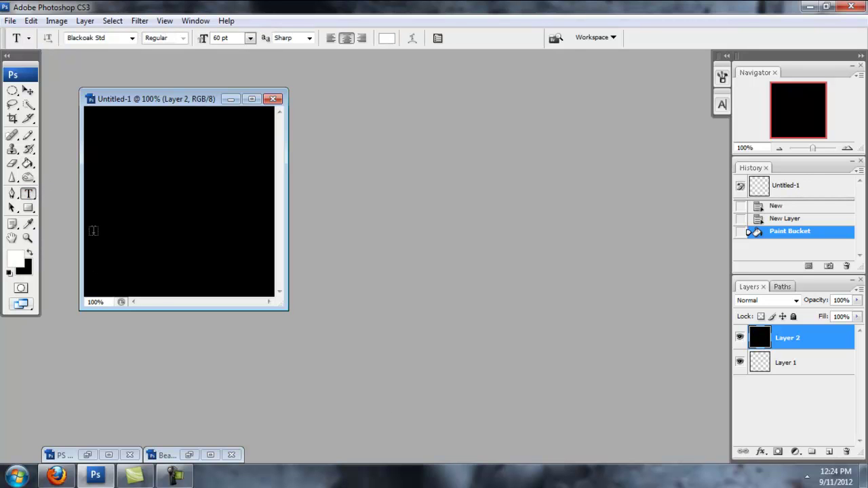
left_click(829, 452)
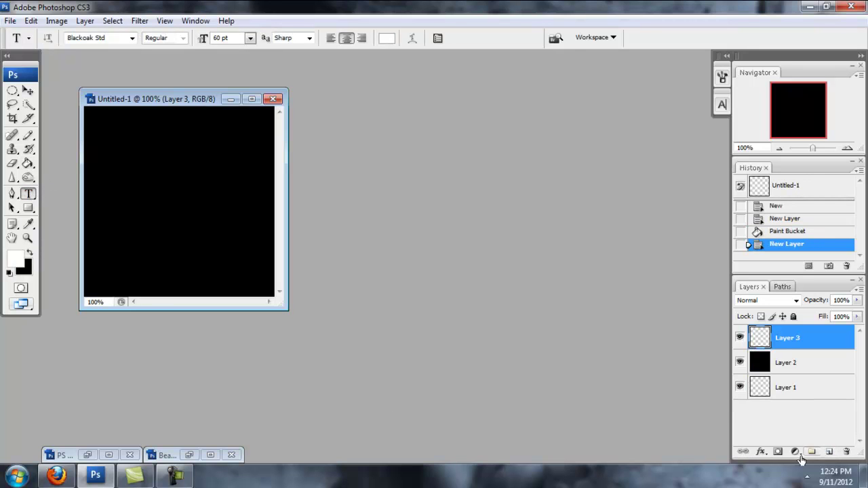
left_click(30, 252)
left_click(30, 252)
left_click(30, 252)
left_click(30, 252)
Step: Draw a text box across the middle of the black canvas, enter "Text" and commit it
left_click_drag(92, 164, 266, 259)
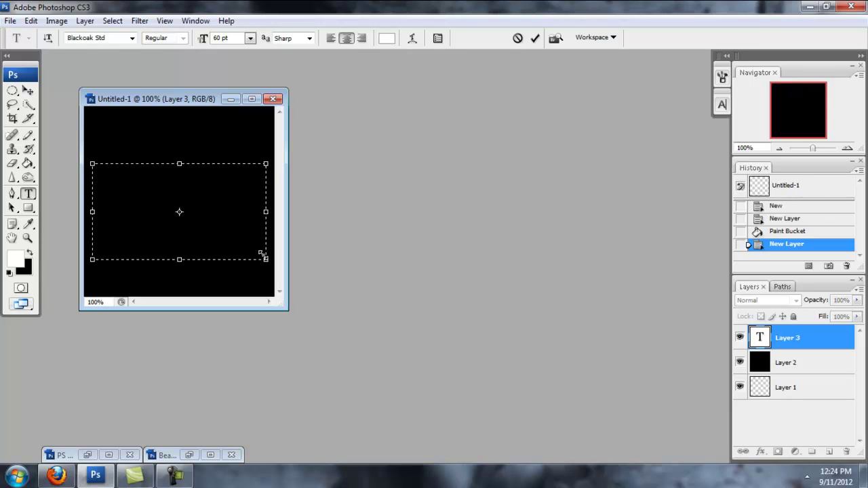
type("Tex")
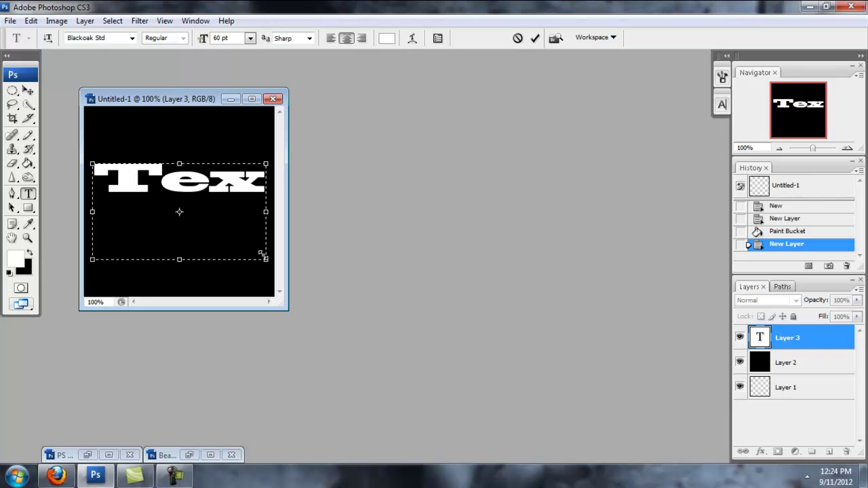
key("BackSpace")
type("xt")
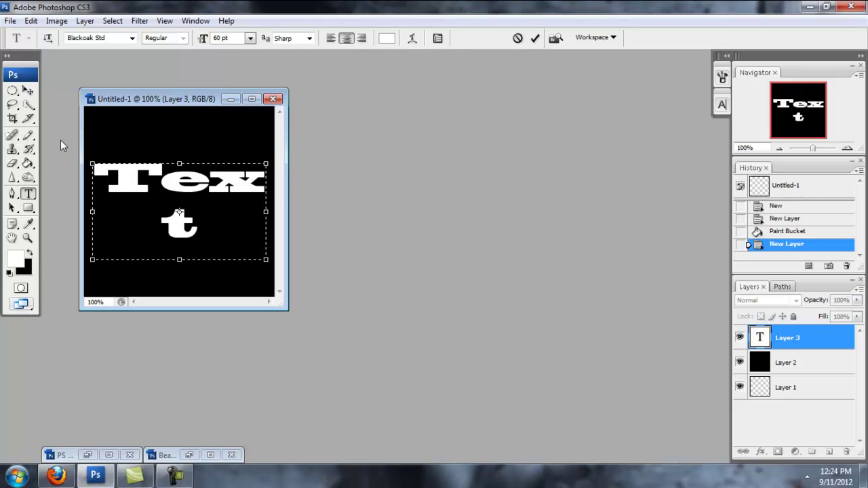
left_click(28, 92)
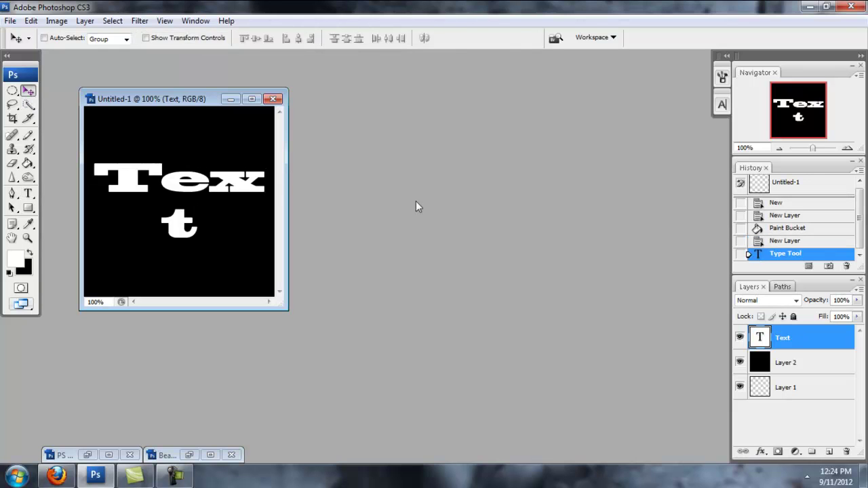
Step: Try tracking values of -25 and -100 on the text, settle on 0, and set the font size to 48 pt
left_click(722, 106)
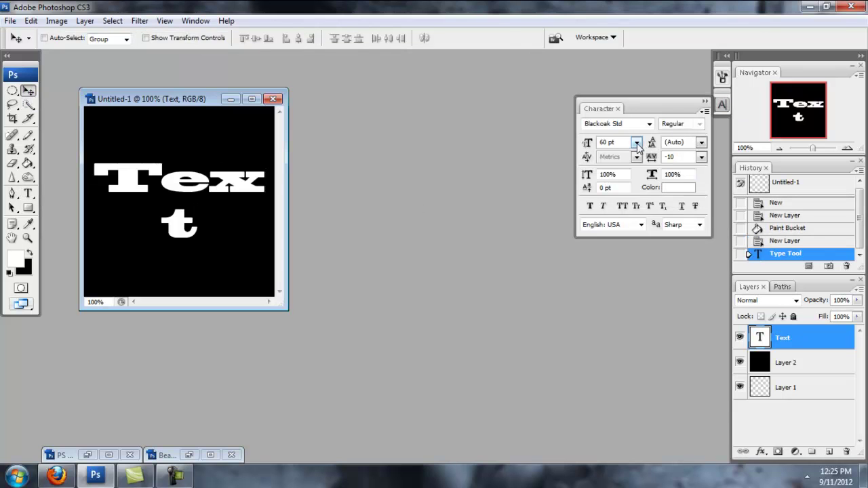
left_click(703, 157)
left_click(702, 215)
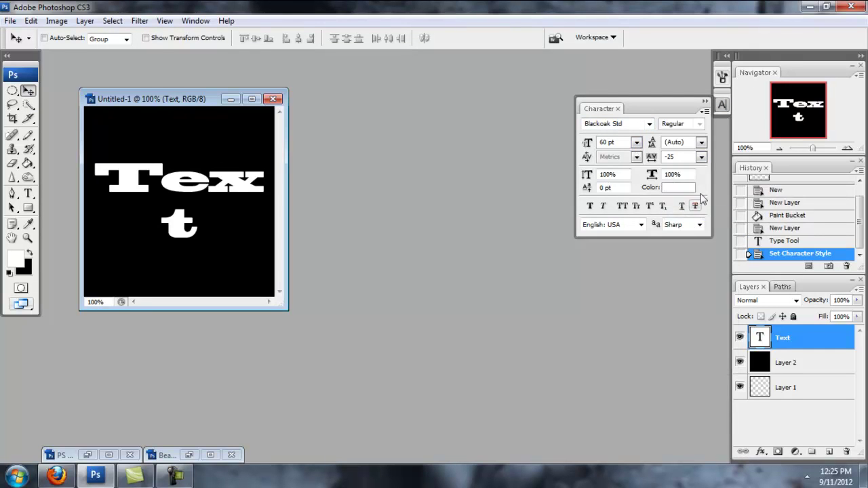
left_click(703, 158)
left_click(696, 173)
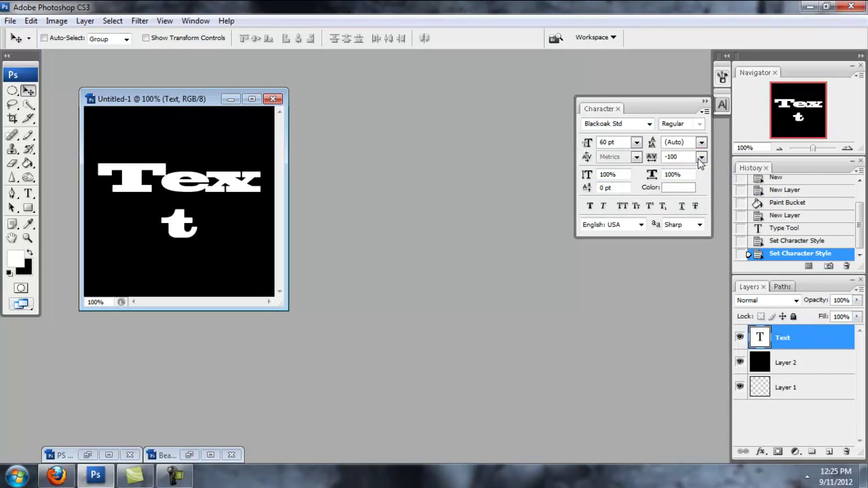
left_click(703, 158)
left_click(694, 259)
left_click(637, 143)
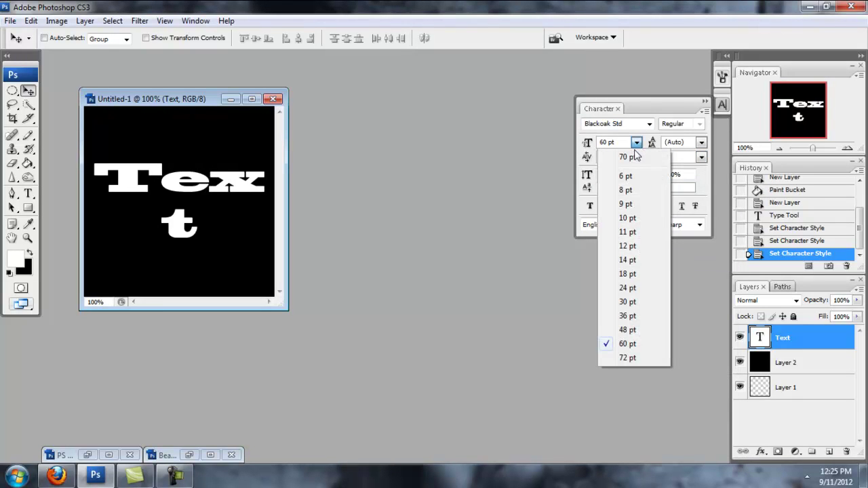
left_click(624, 331)
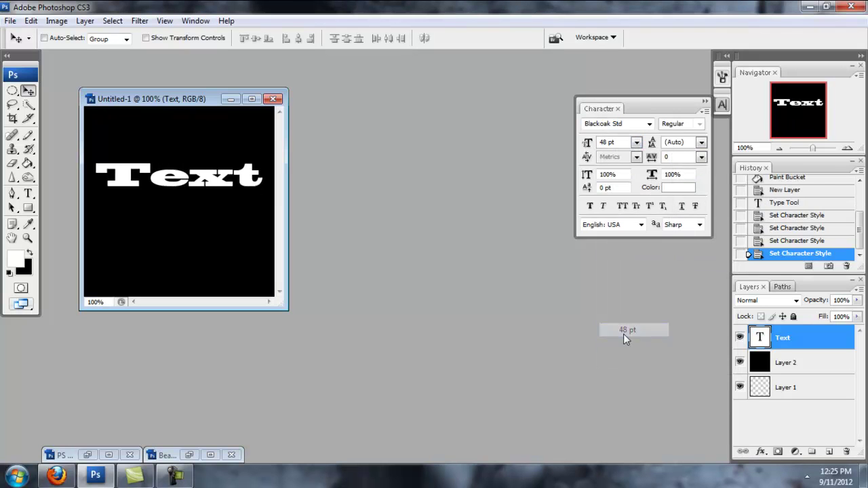
Step: Change the font of the "Text" layer to Impact
left_click(650, 125)
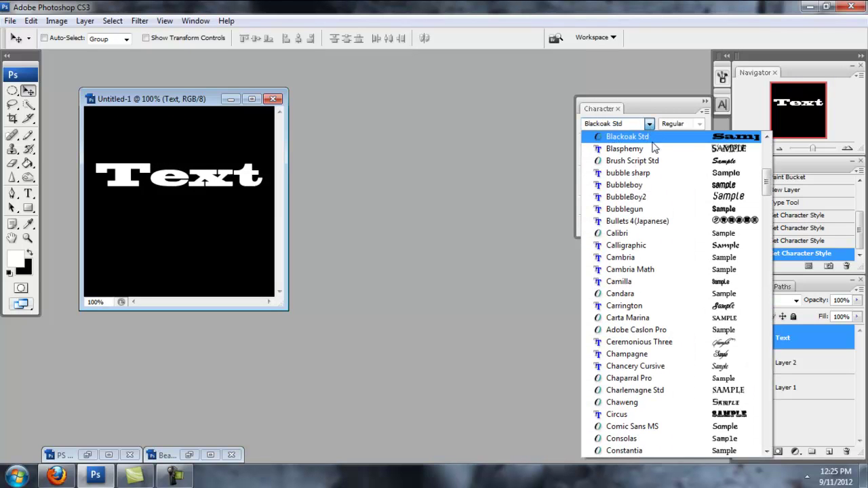
scroll(663, 285, "down", 2)
scroll(663, 285, "down", 5)
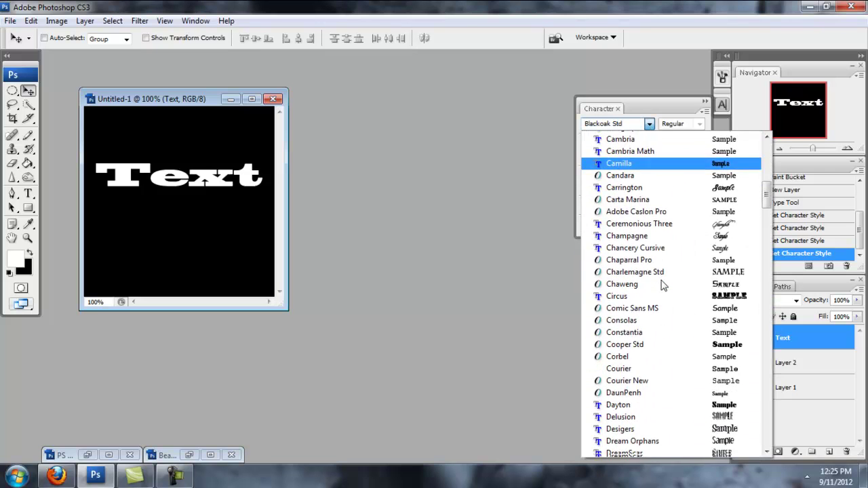
scroll(663, 285, "down", 8)
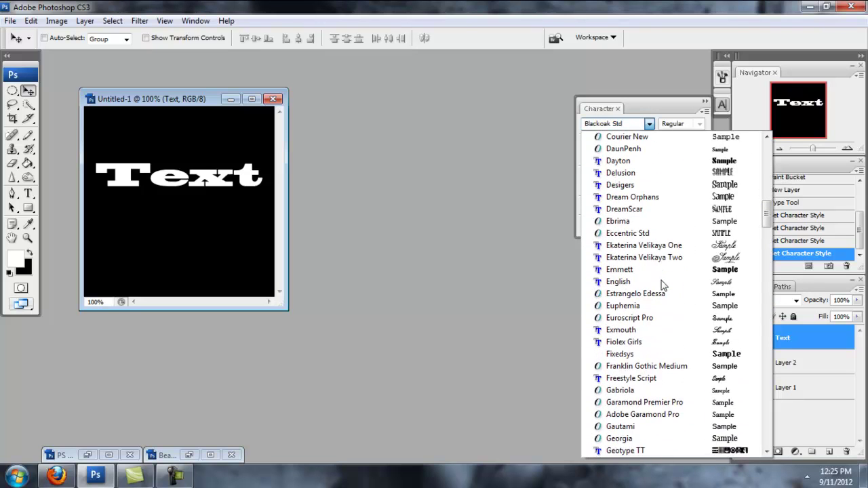
scroll(663, 285, "down", 2)
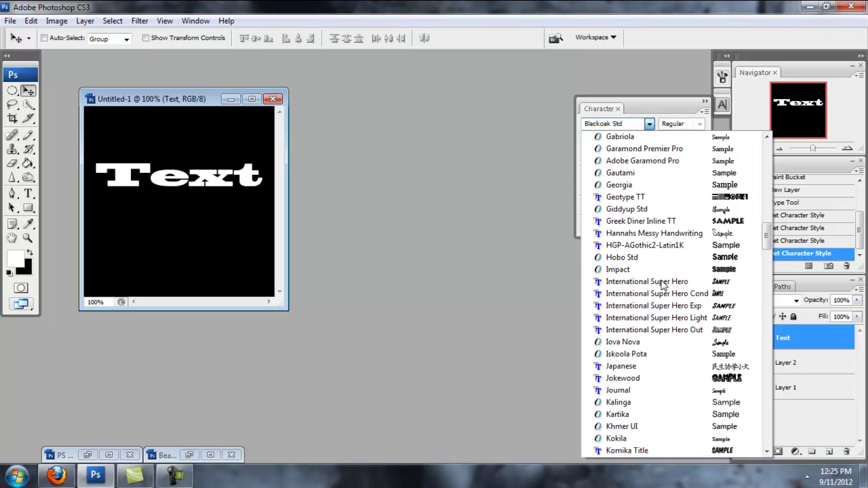
left_click(704, 270)
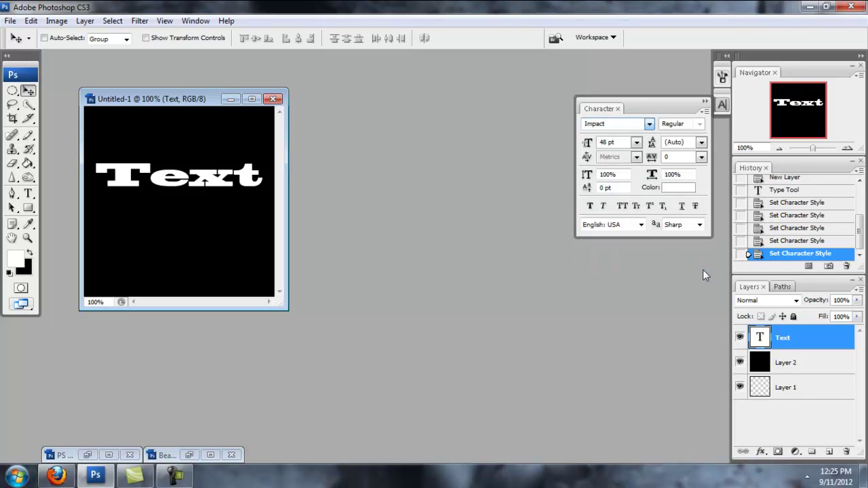
Step: Enlarge the text in stages to 72 pt, 100 pt and finally 150 pt, and collapse the character settings
left_click(638, 143)
left_click(636, 358)
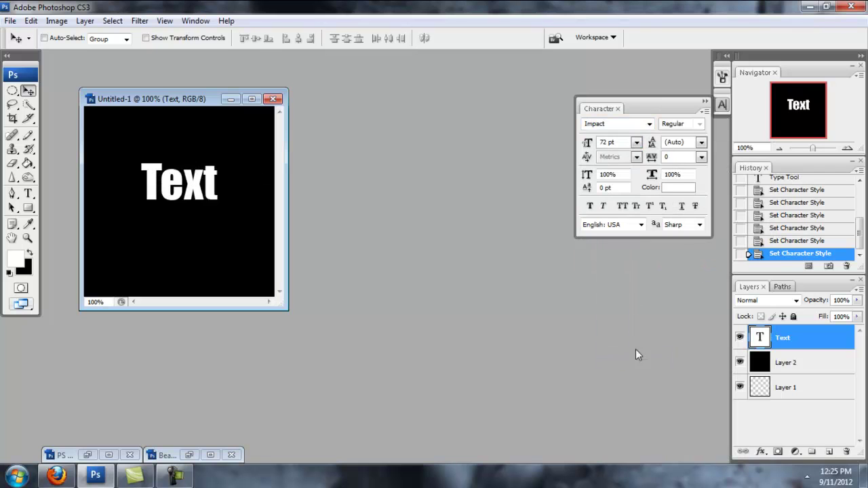
double_click(606, 143)
type("100")
key("Return")
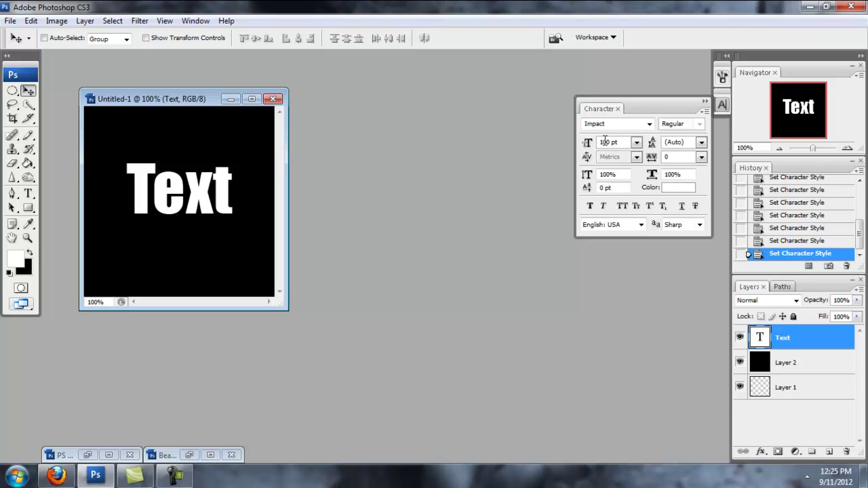
left_click_drag(608, 142, 605, 143)
type("50")
key("Return")
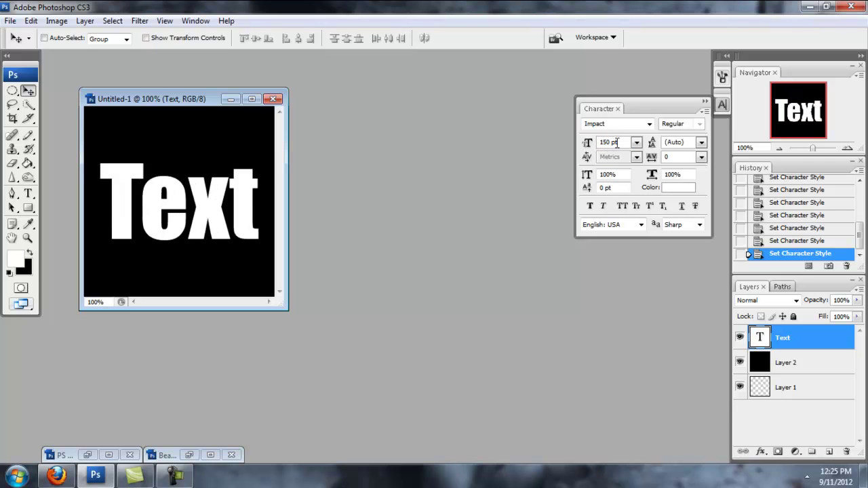
left_click(722, 107)
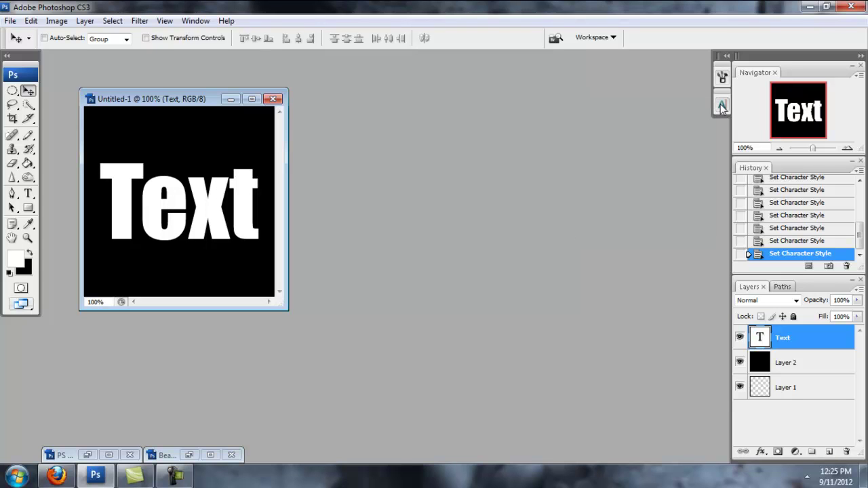
Step: Move the Untitled-1 window closer to the toolbox and apply Faux Bold to the text
left_click_drag(187, 103, 156, 68)
left_click(722, 105)
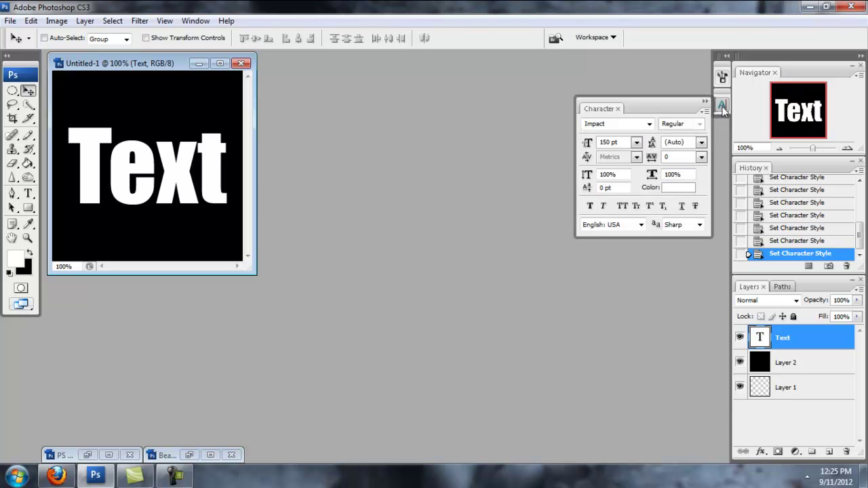
left_click(589, 206)
left_click(590, 208)
left_click(589, 209)
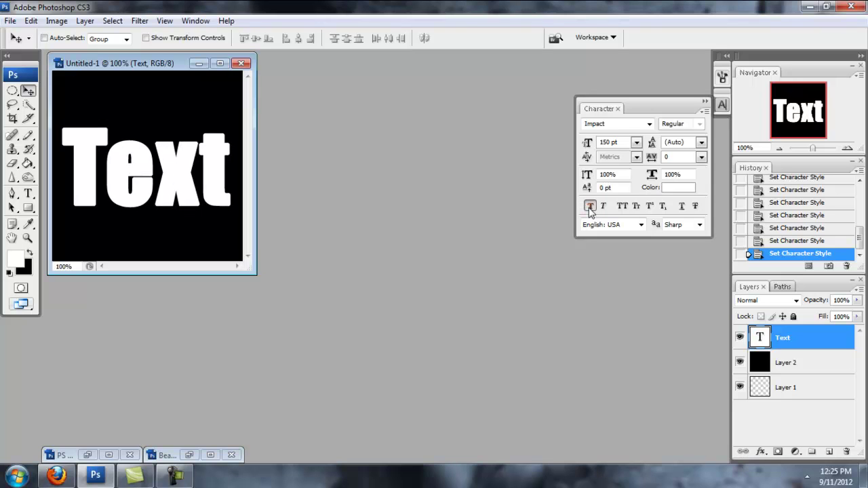
left_click(589, 208)
left_click(589, 209)
left_click(722, 104)
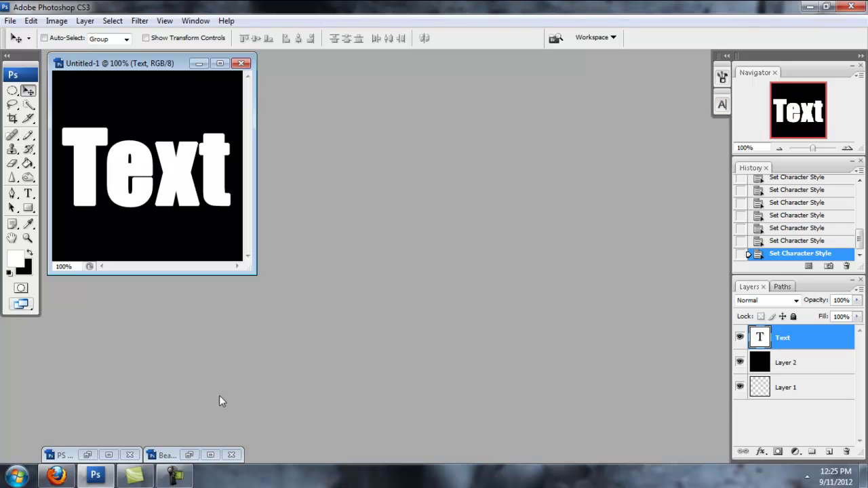
Step: Restore the minimized Beach-House.jpg image and copy its layer into the Untitled-1 document above the text
left_click(189, 455)
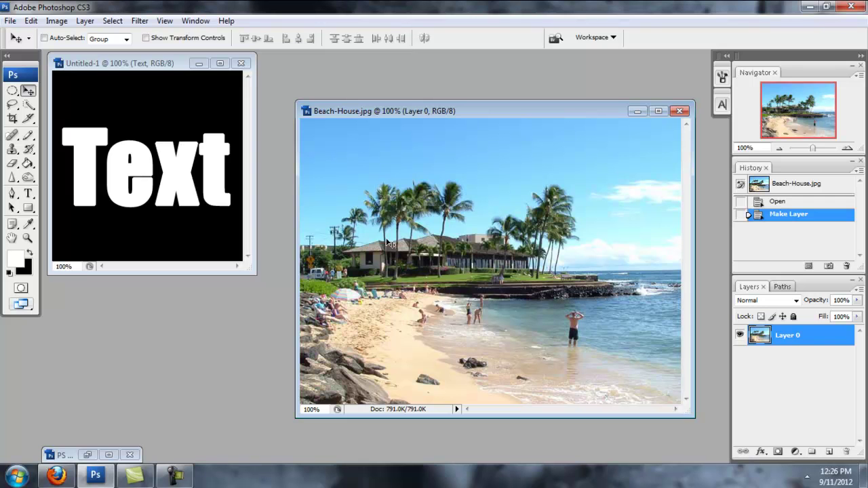
left_click_drag(453, 272, 169, 168)
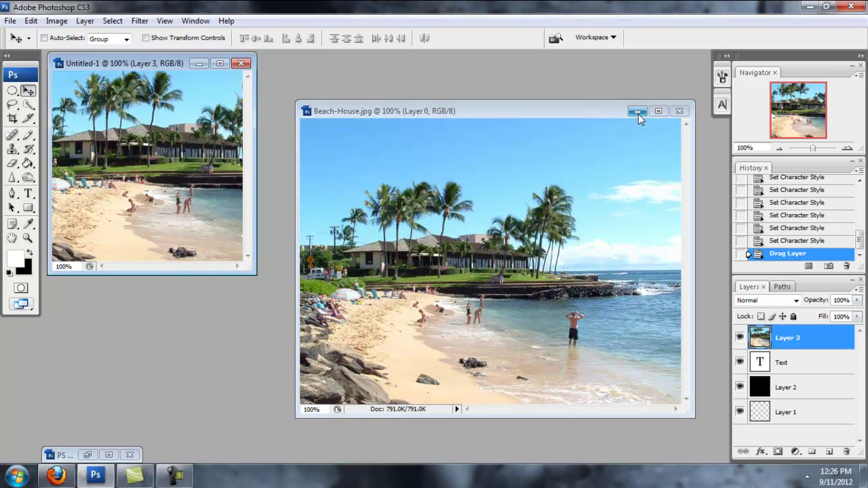
Step: Minimize the Beach-House.jpg image and move the photo layer slightly down in the Untitled-1 document
left_click(637, 112)
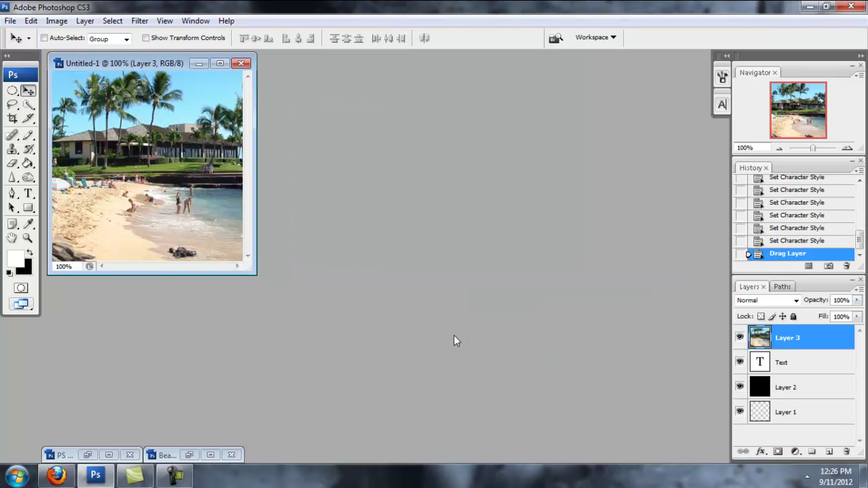
left_click_drag(173, 157, 175, 182)
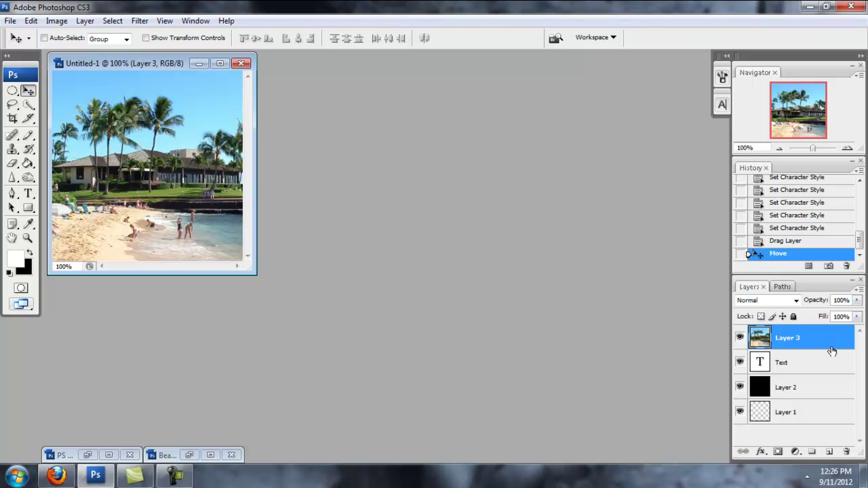
Step: Clip Layer 3 to the Text layer and shift the photo up inside the letters
key("alt")
left_click(826, 369)
left_click(825, 340)
left_click_drag(833, 348, 841, 350)
left_click(841, 348, "alt")
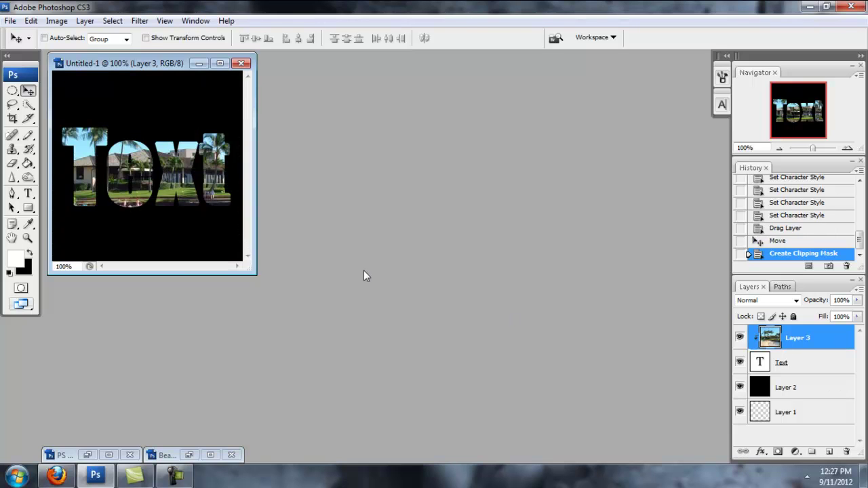
left_click_drag(173, 193, 141, 161)
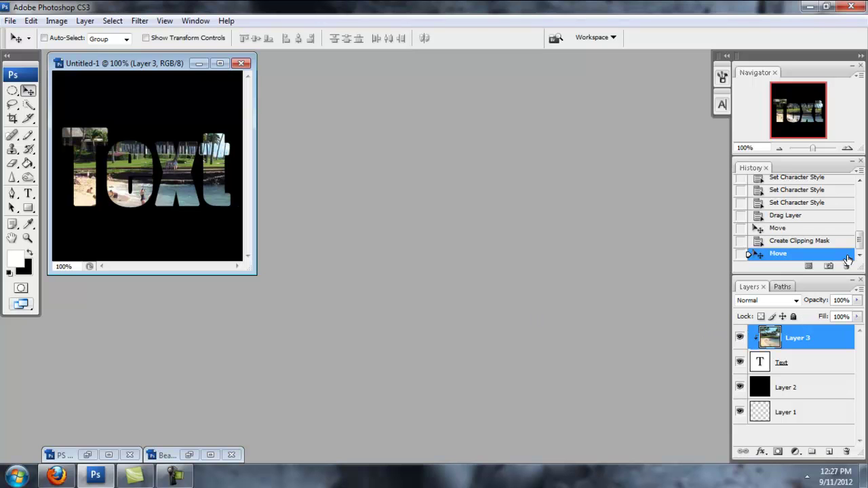
Step: Delete the Create Clipping Mask state and the photo move after it from the history
left_click(845, 241)
left_click(847, 266)
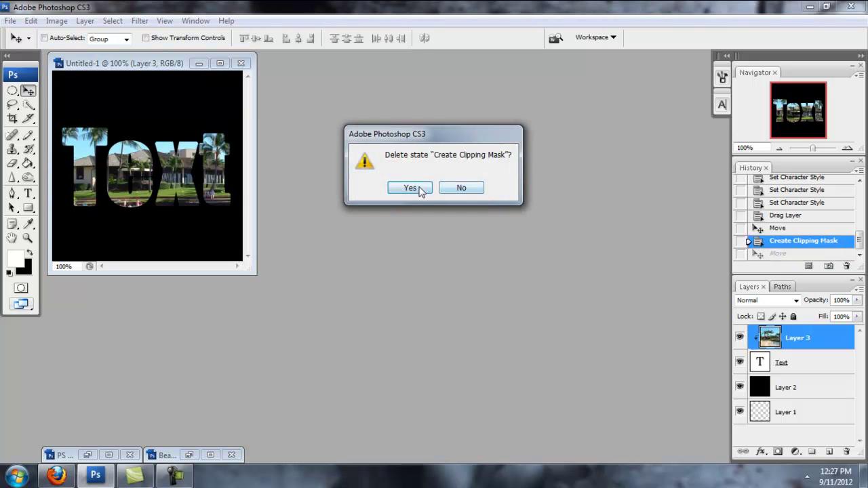
left_click(422, 193)
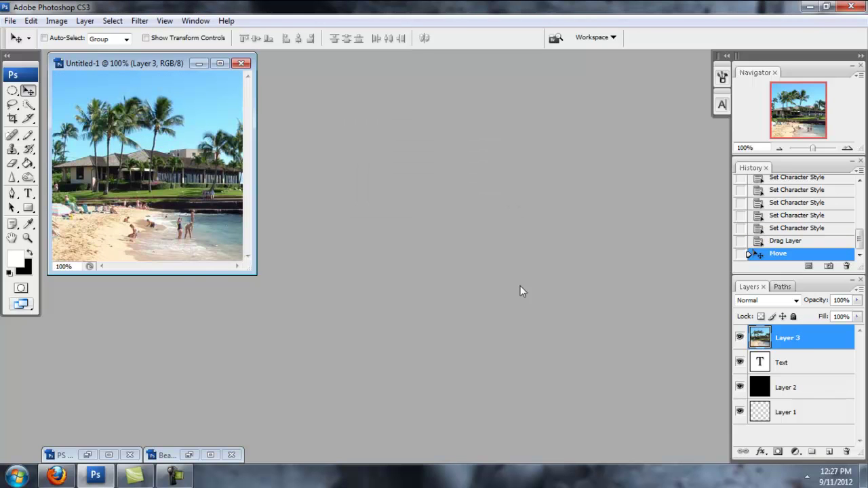
Step: Create a clipping mask from Layer 3 onto the Text layer and delete that state from the history
right_click(817, 338)
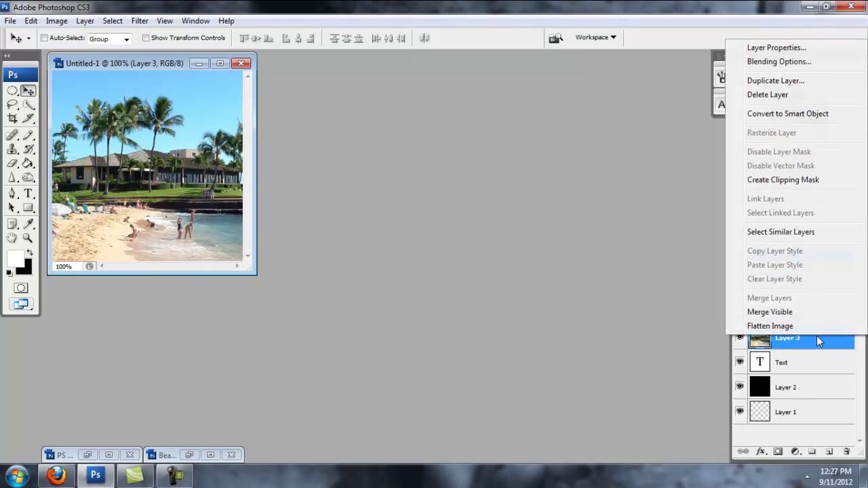
left_click(773, 180)
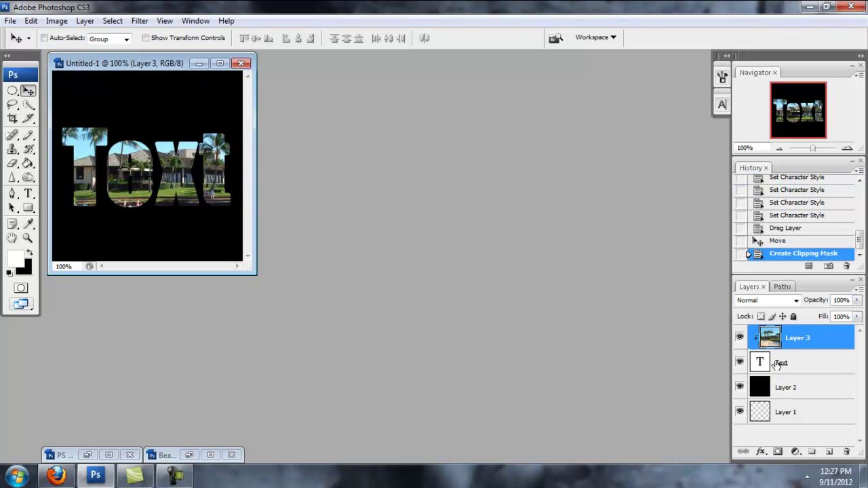
left_click(845, 267)
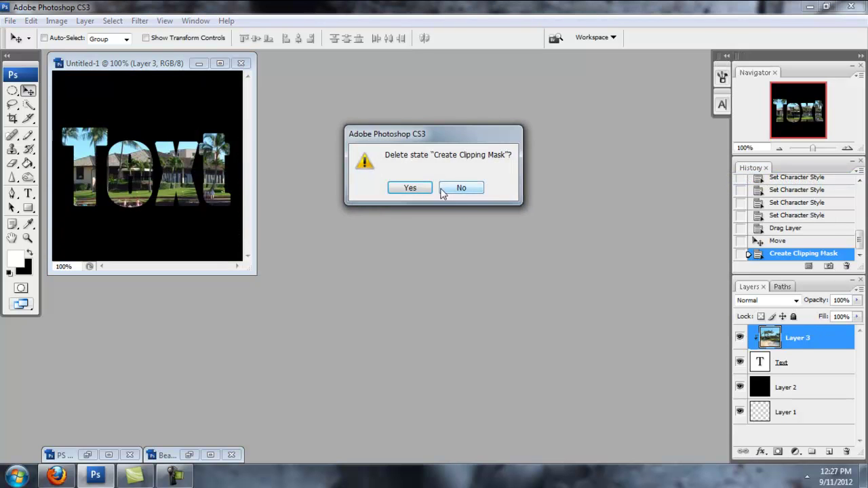
left_click(421, 191)
Step: Apply the clipping mask to Layer 3 once more and remove it again through the history
left_click(85, 21)
mouse_move(67, 27)
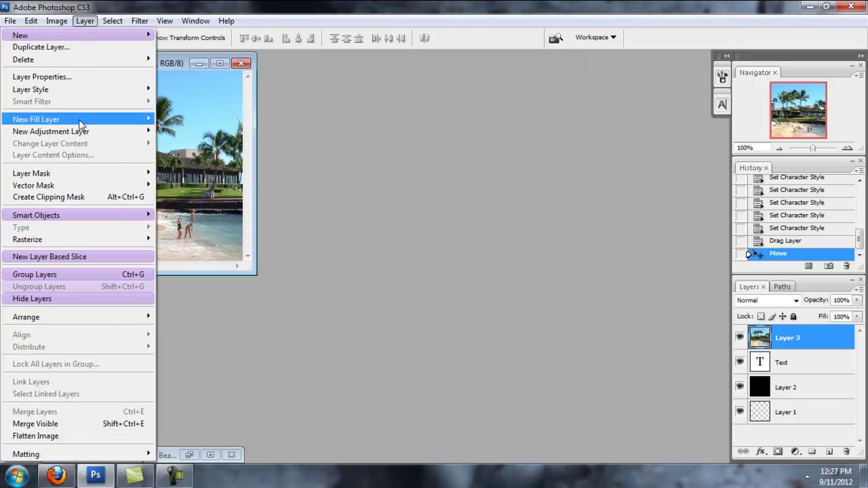
left_click(88, 198)
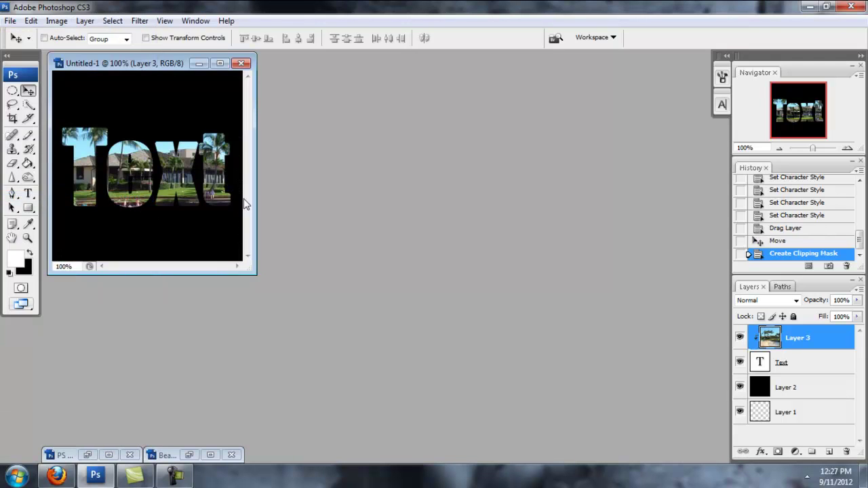
left_click(846, 267)
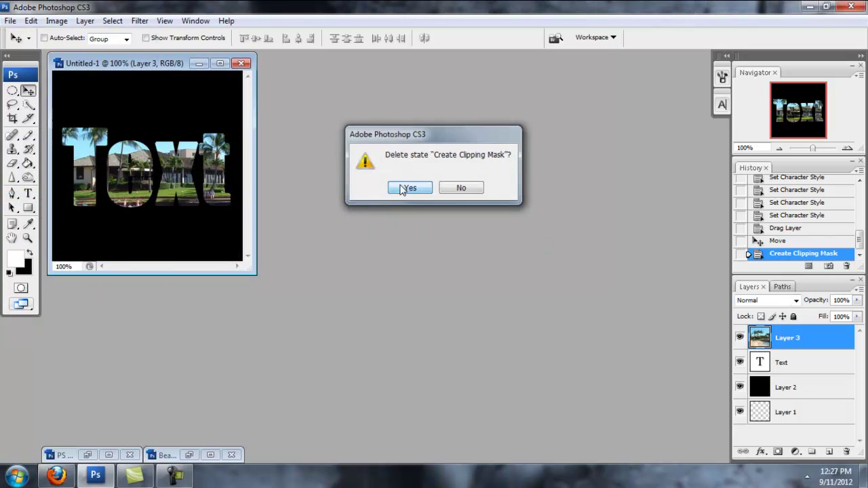
left_click(409, 188)
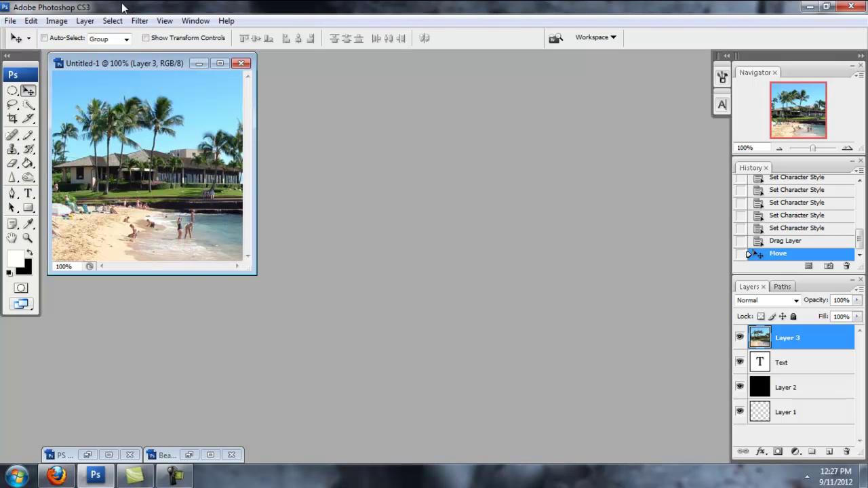
Step: Clip the Layer 3 photo to the Text layer with Create Clipping Mask
left_click(85, 21)
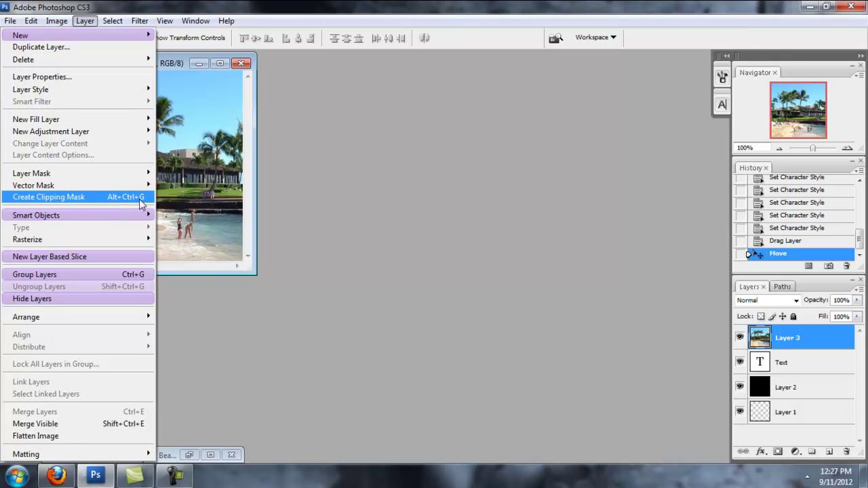
left_click(590, 234)
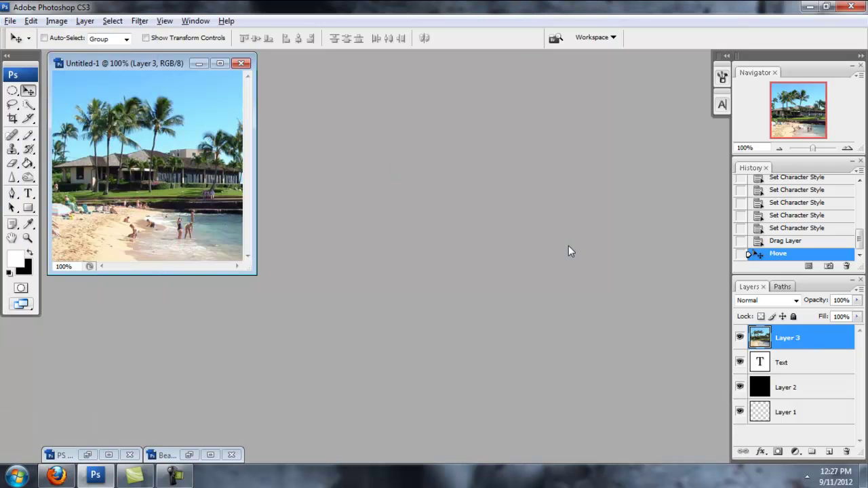
key("ctrl+alt+g")
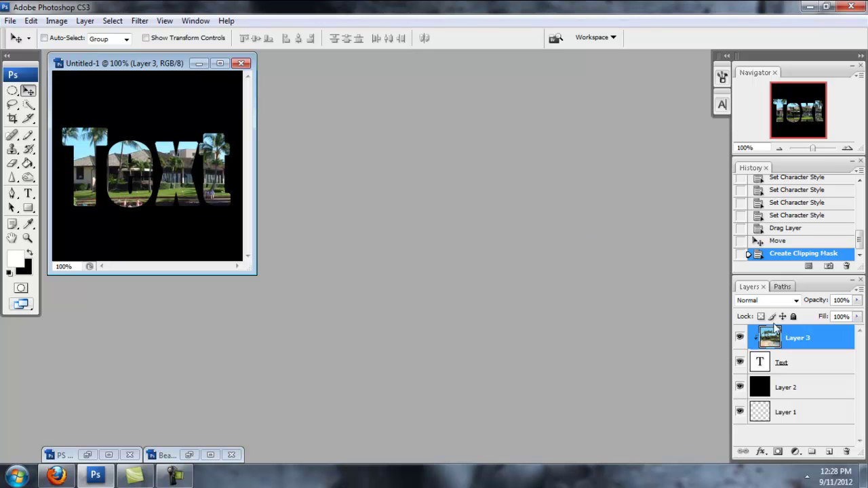
Step: Move the photo up inside the letters and hide the black Layer 2
left_click_drag(154, 183, 151, 167)
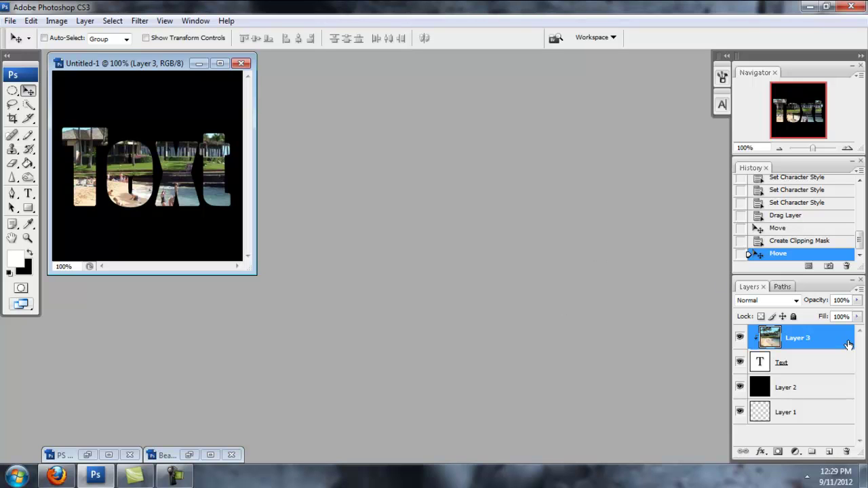
left_click(805, 393)
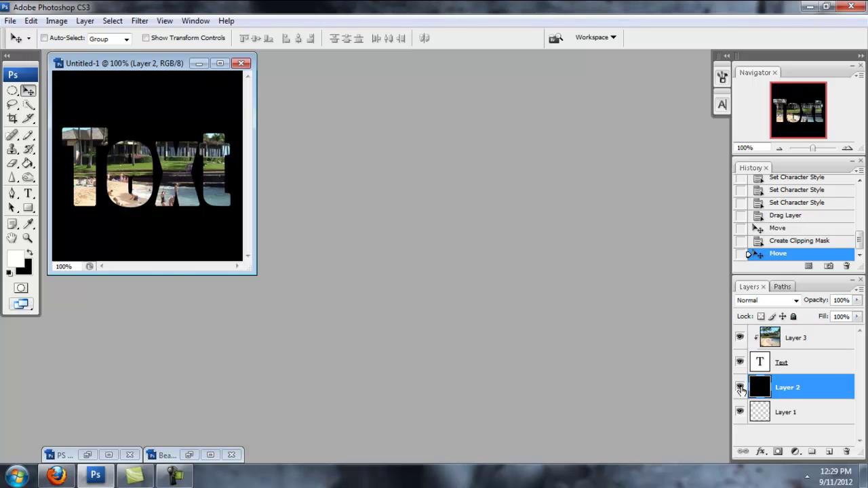
left_click(740, 388)
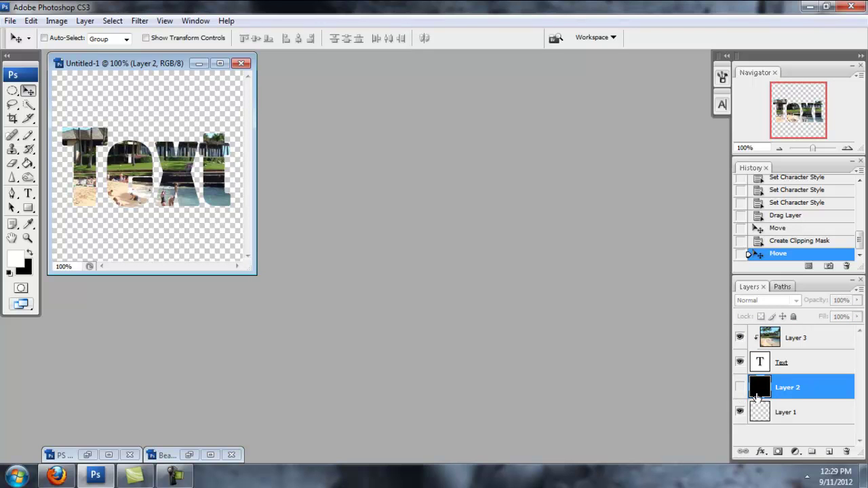
Step: Add a drop shadow to the Text layer with 60% opacity and a distance of 3 px
left_click(817, 367)
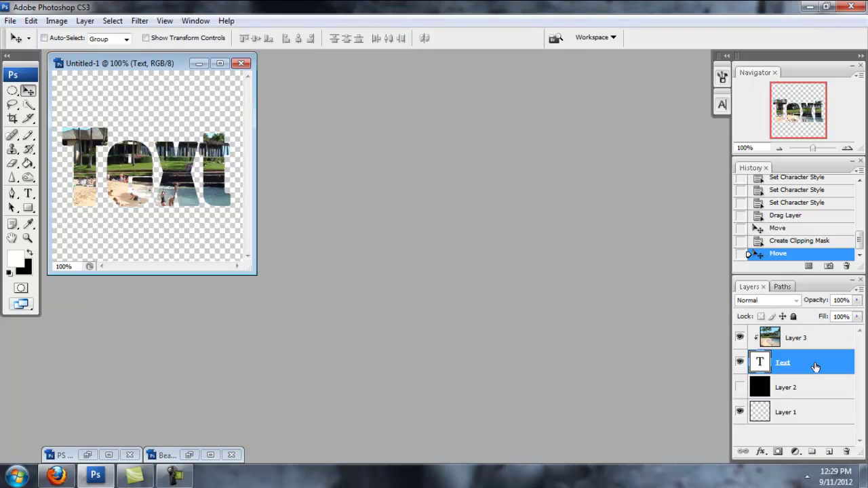
double_click(819, 366)
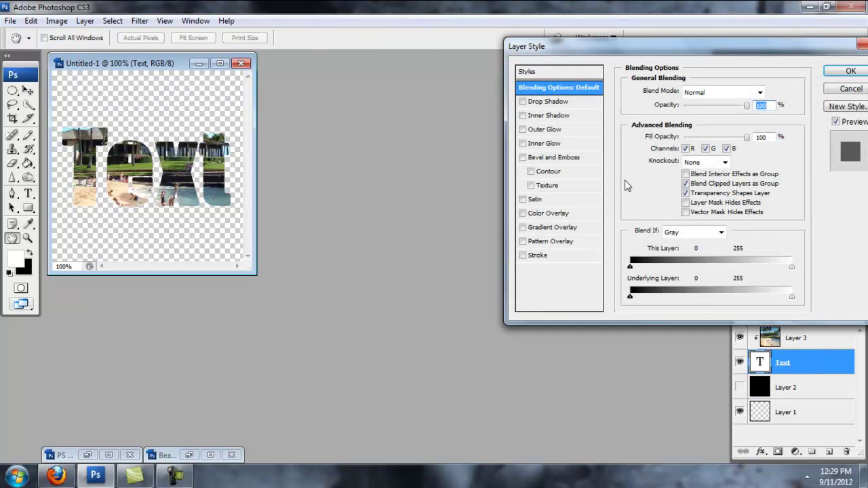
left_click(556, 102)
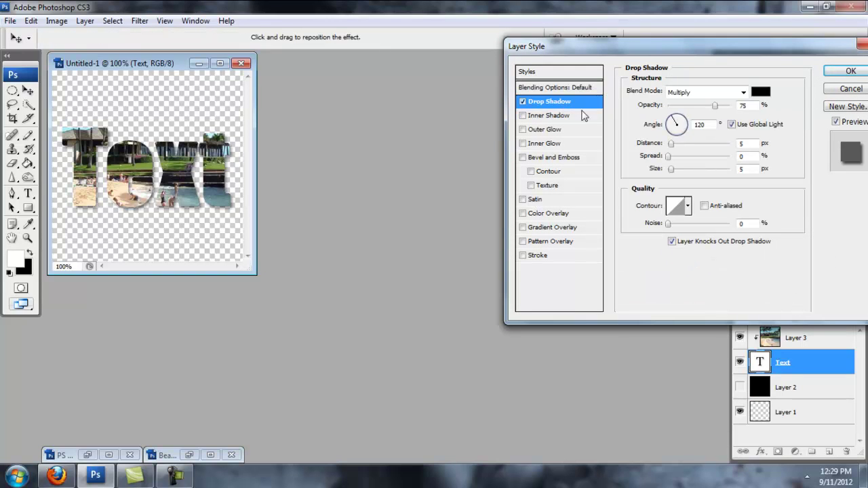
double_click(744, 106)
type("60")
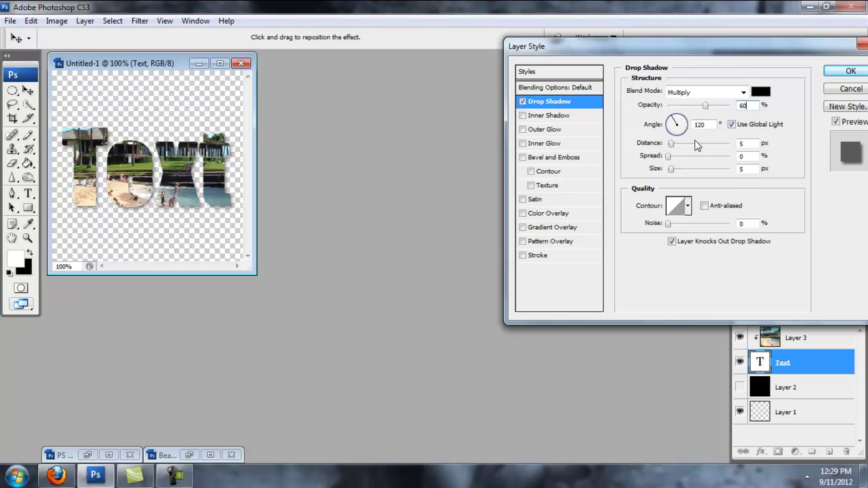
double_click(744, 144)
type("3")
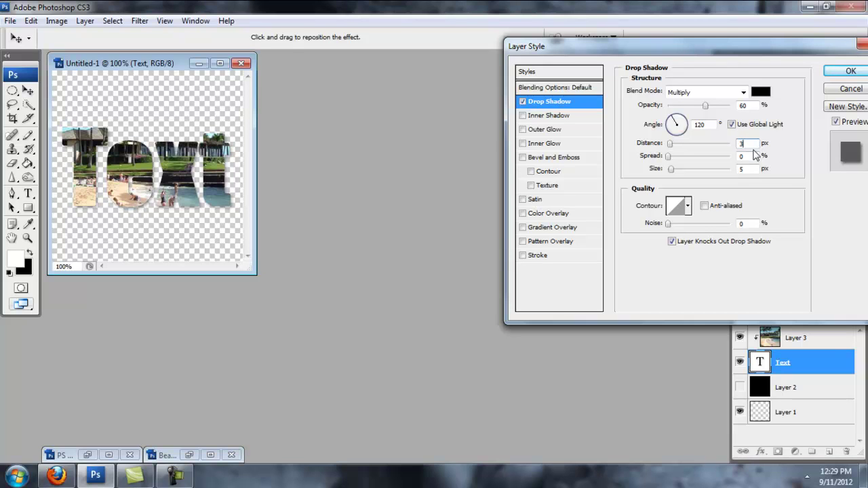
Step: Set the drop shadow's distance to 5 px and toggle the shadow off and on to compare
double_click(741, 169)
double_click(743, 144)
type("5")
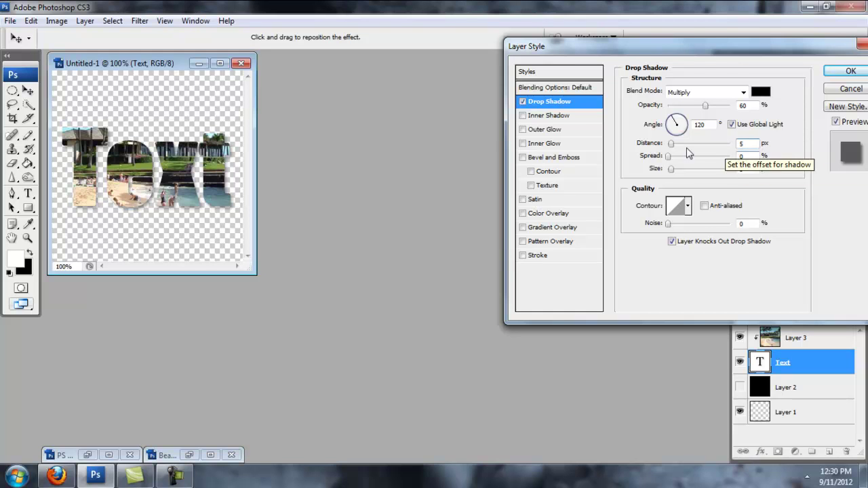
left_click(523, 102)
left_click(523, 102)
left_click(523, 102)
left_click(523, 102)
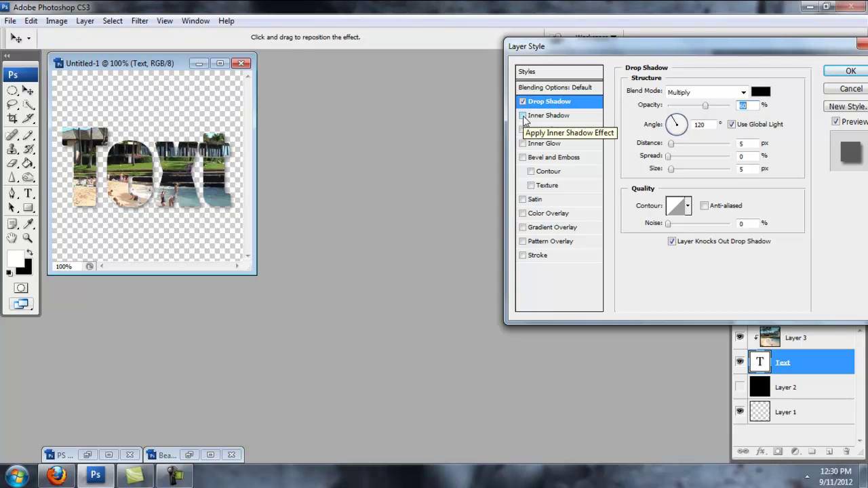
Step: Add Bevel and Emboss to the Text layer, trying a depth of 50% before settling on 30%
left_click(546, 158)
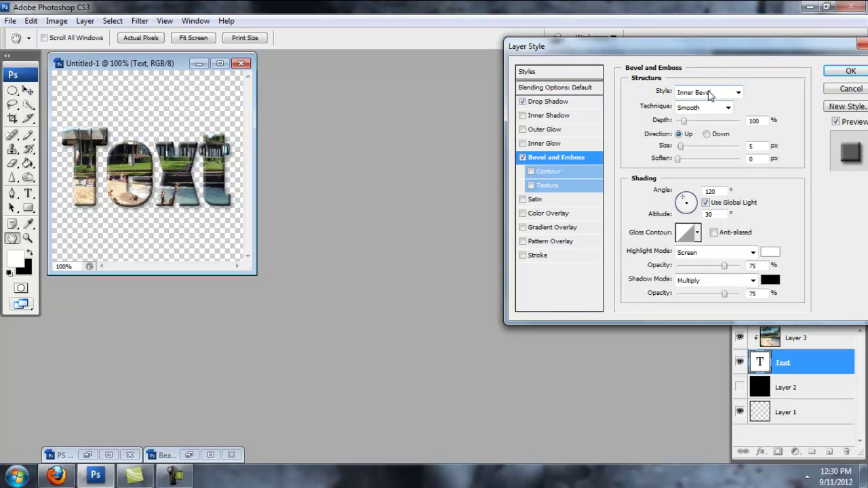
double_click(753, 121)
type("50")
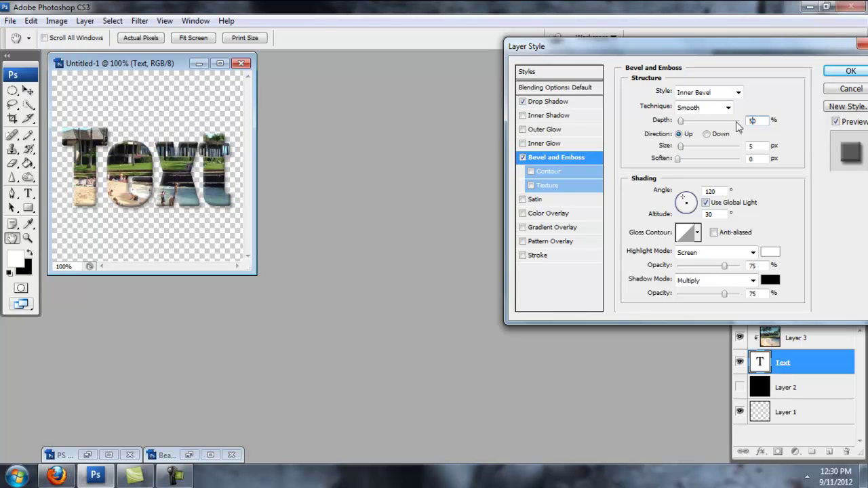
type("30")
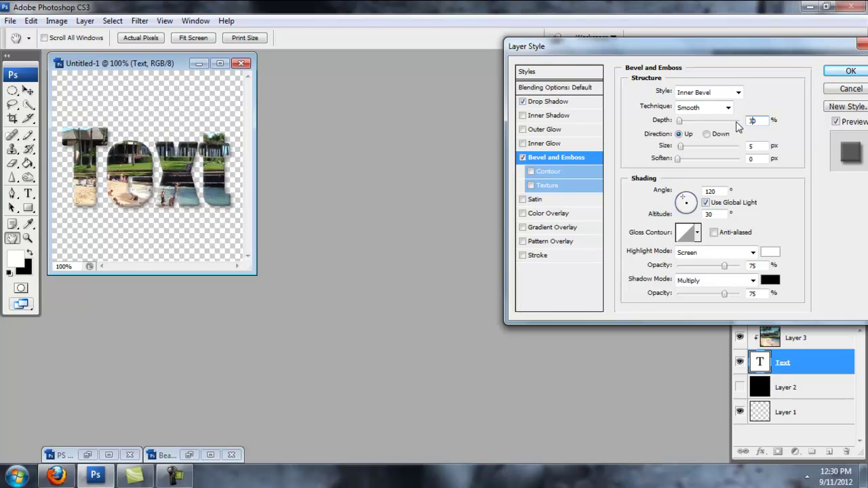
Step: Set the bevel's highlight opacity to 50% and its shadow opacity to 30%
left_click(756, 146)
double_click(754, 265)
type("50")
double_click(754, 294)
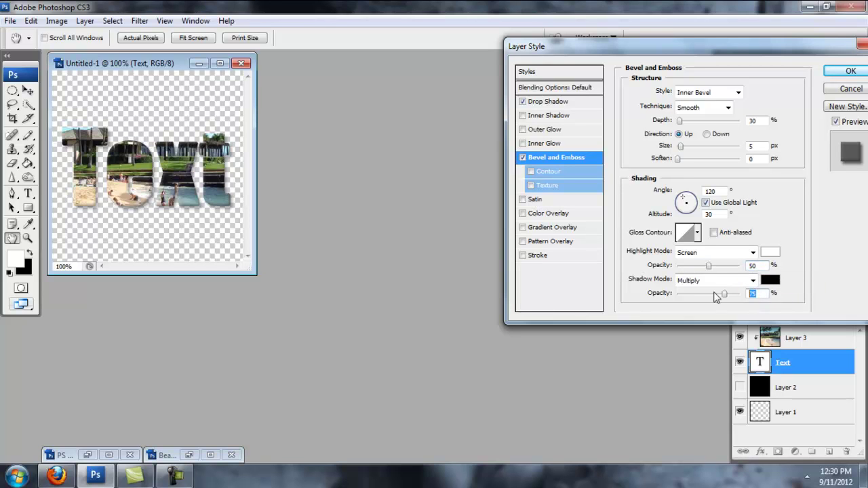
type("30")
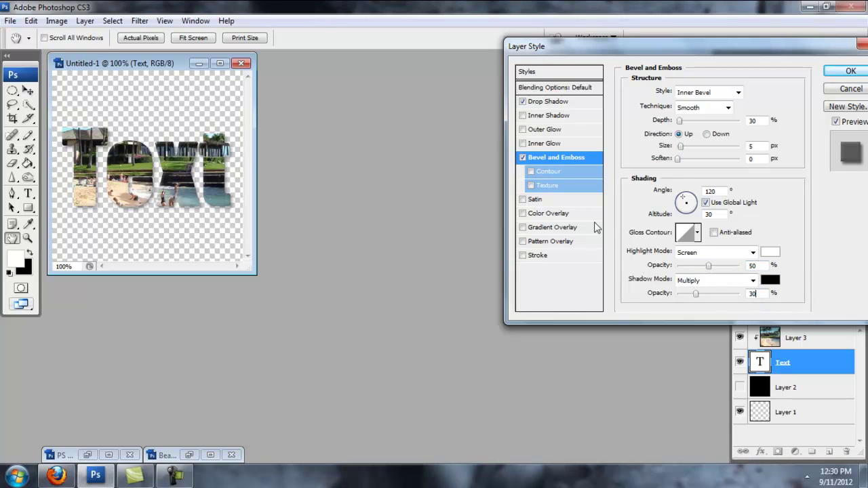
Step: Enable the bevel's Contour with a range of 75% and toggle it off and on to compare
left_click(553, 173)
double_click(731, 112)
type("75")
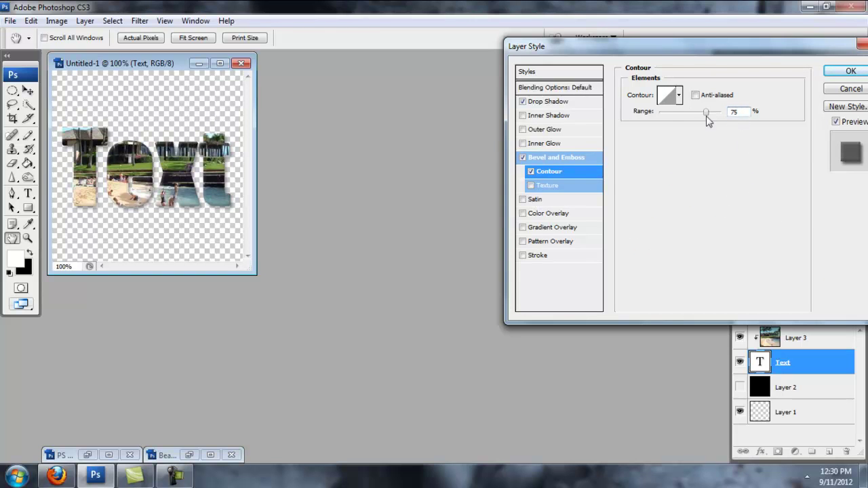
left_click(532, 171)
left_click(531, 171)
Step: Add a 1 px black Stroke outside the Text layer's letters
left_click(540, 256)
double_click(742, 90)
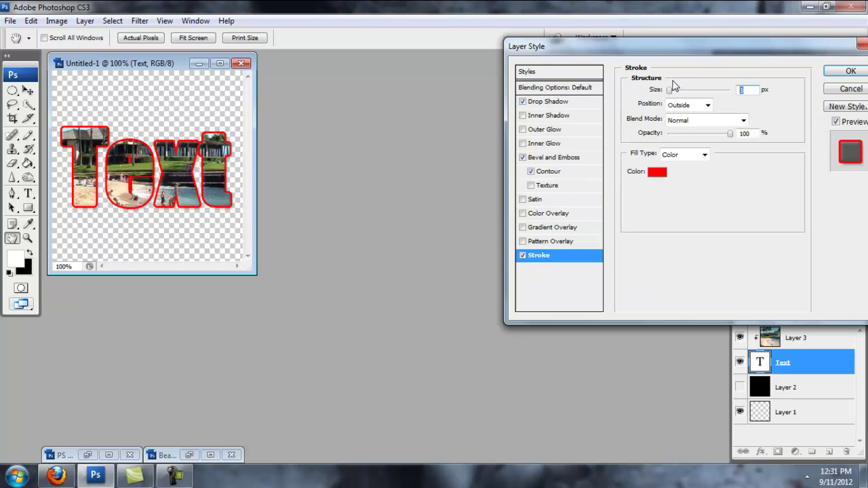
type("1")
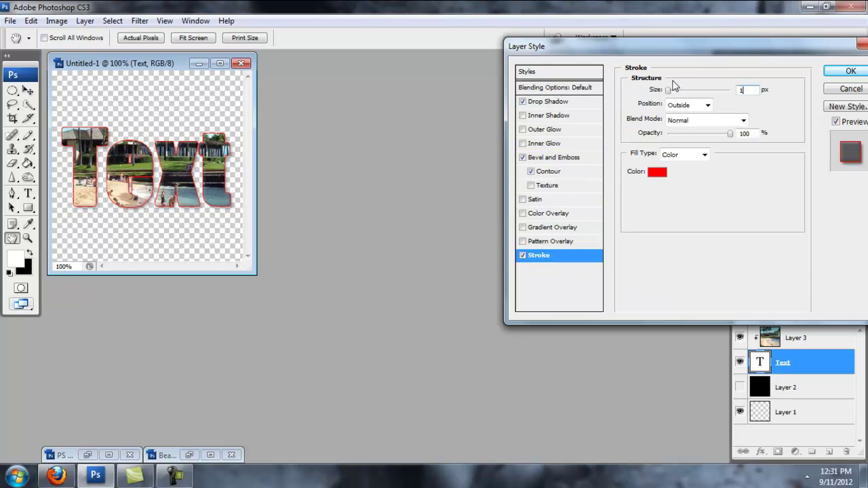
left_click(661, 173)
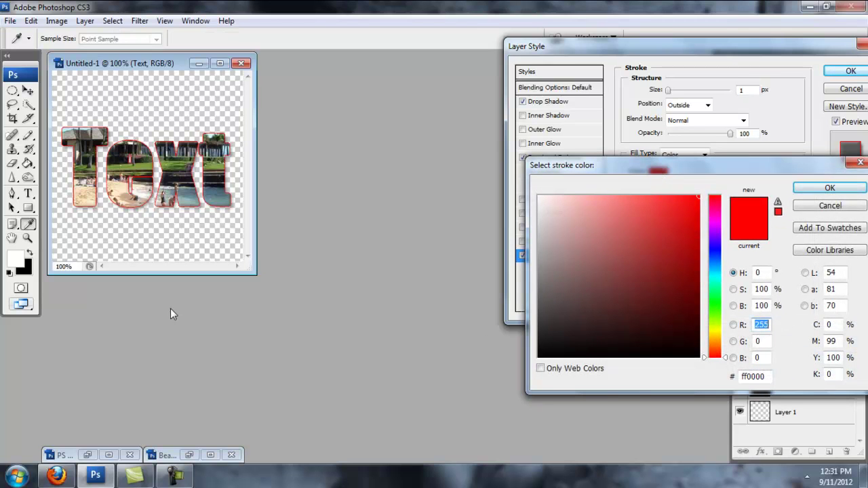
left_click(30, 271)
left_click(830, 187)
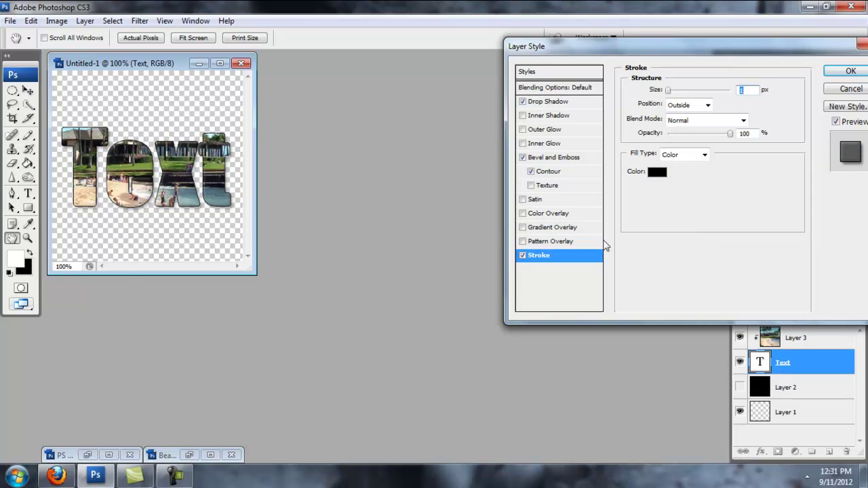
Step: Toggle the drop shadow and stroke to compare, then apply the layer style with the stroke switched off
left_click(522, 102)
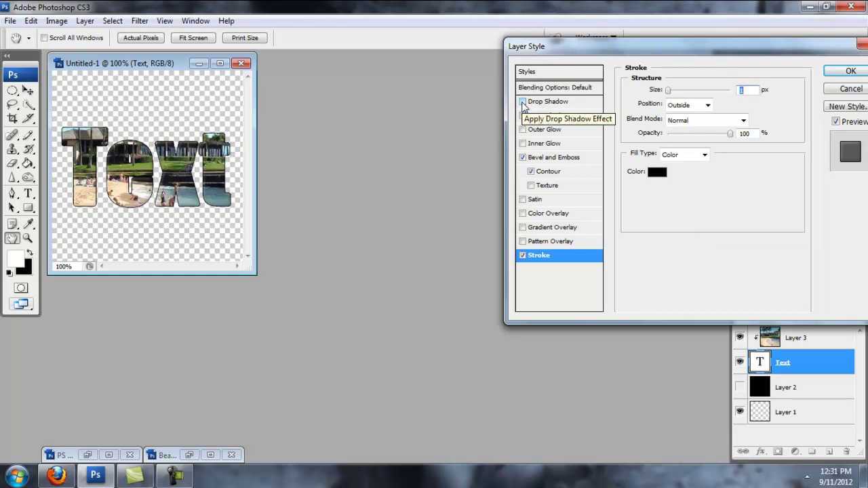
left_click(522, 102)
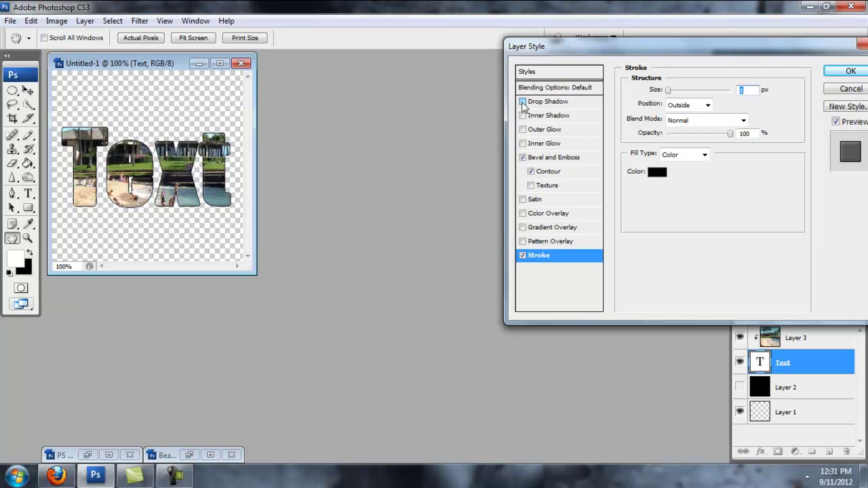
left_click(523, 256)
left_click(523, 256)
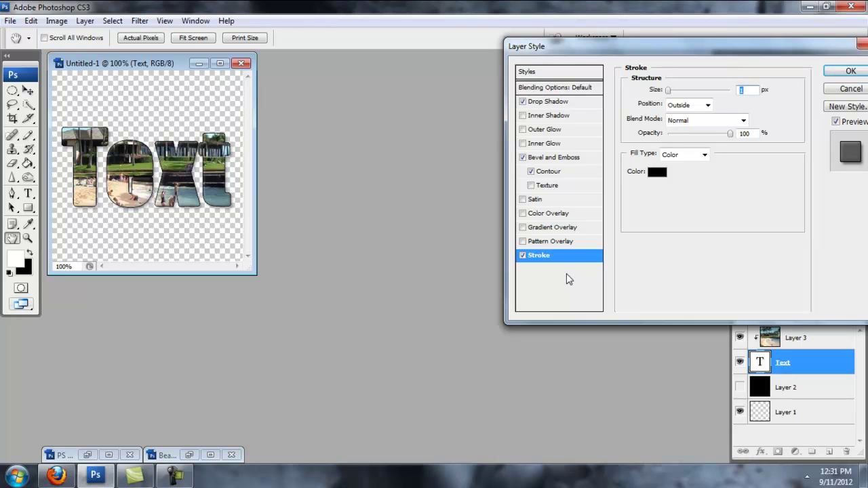
left_click(523, 256)
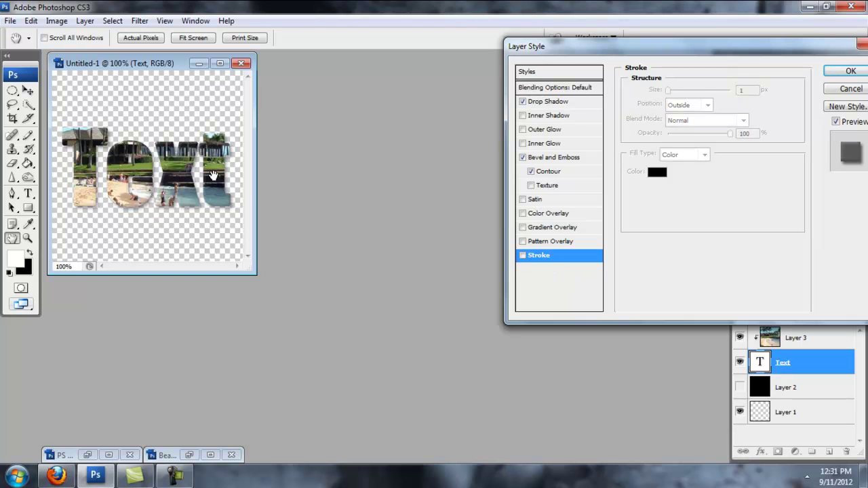
left_click(841, 73)
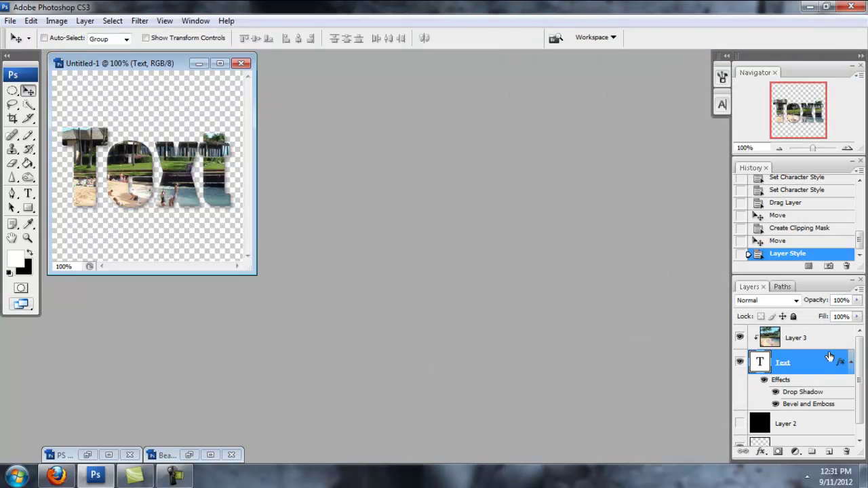
Step: Create a new layer directly beneath the Text layer and fill it with white using the Paint Bucket
left_click(849, 363)
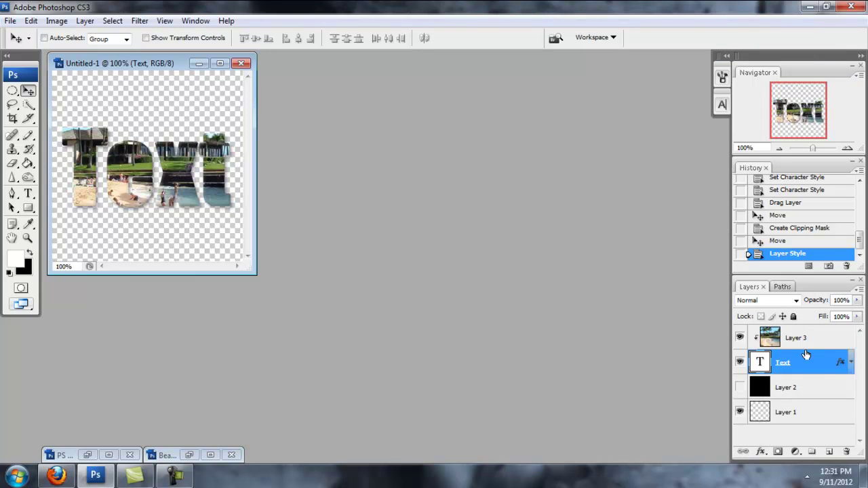
left_click(806, 384)
left_click(829, 451)
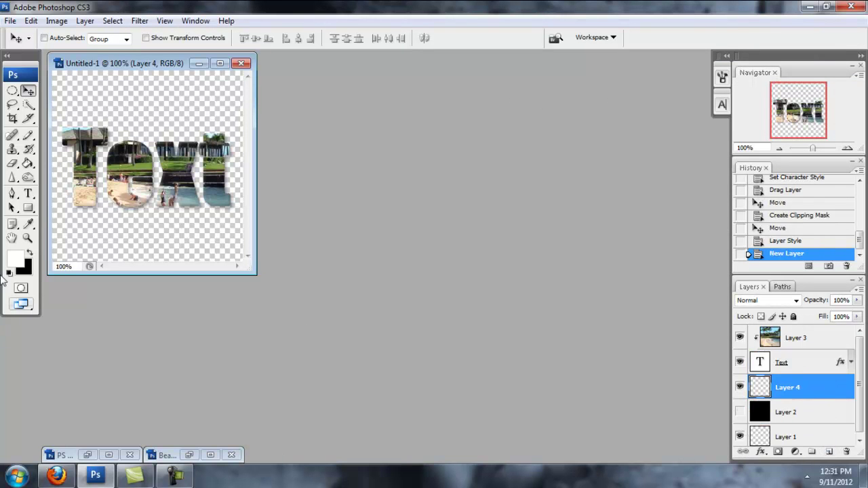
left_click(28, 164)
left_click(106, 74)
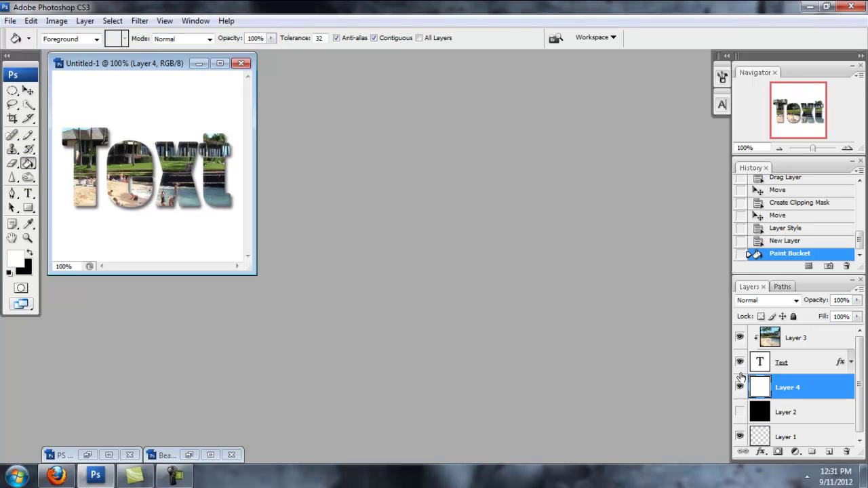
Step: Toggle all of the Text layer's effects off and on twice to compare the lettering against the white background
left_click(851, 363)
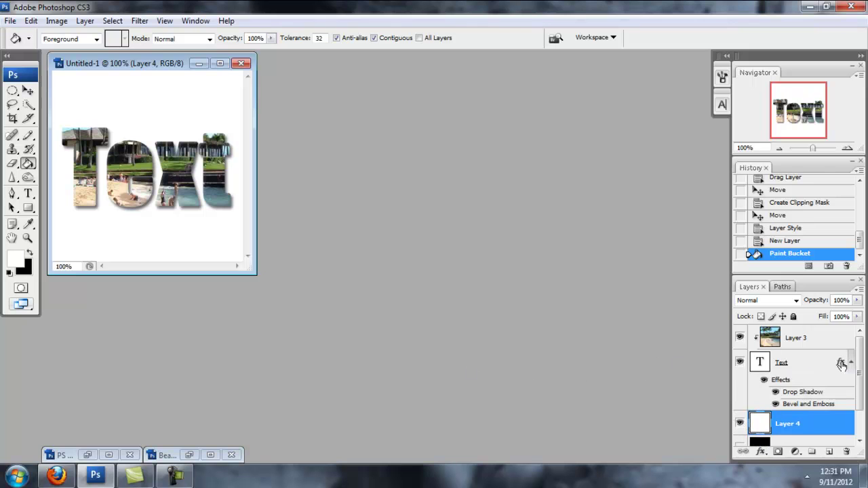
left_click(764, 381)
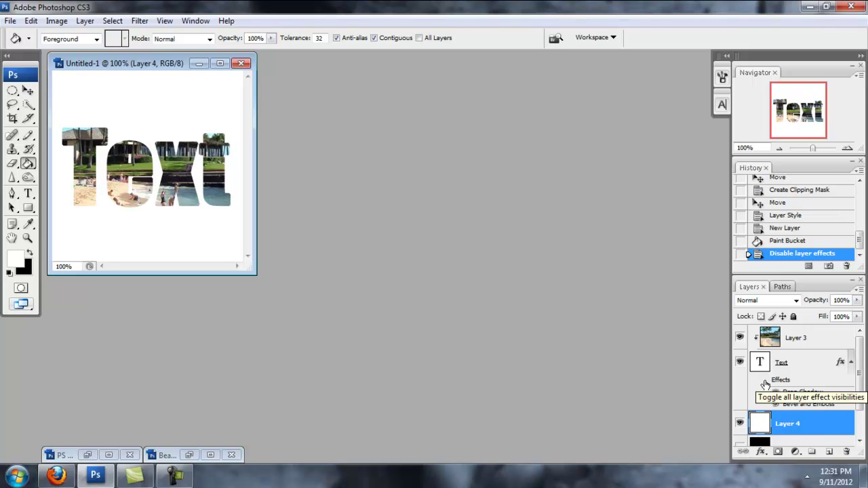
left_click(764, 381)
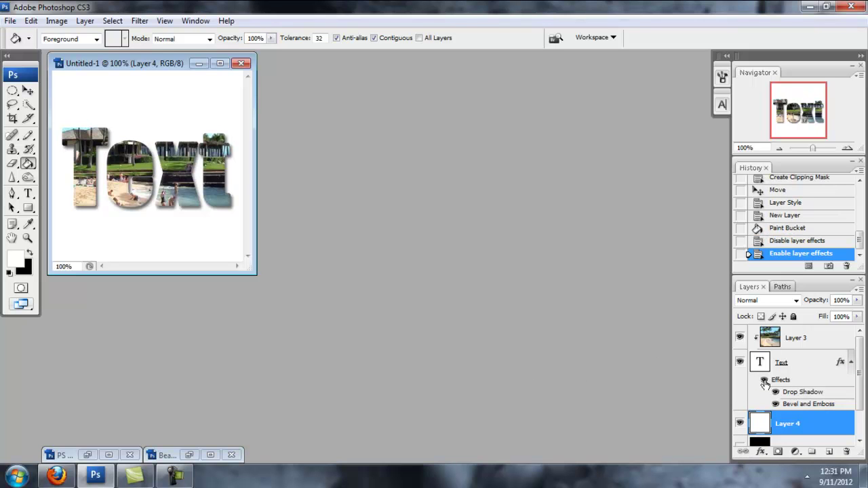
left_click(764, 381)
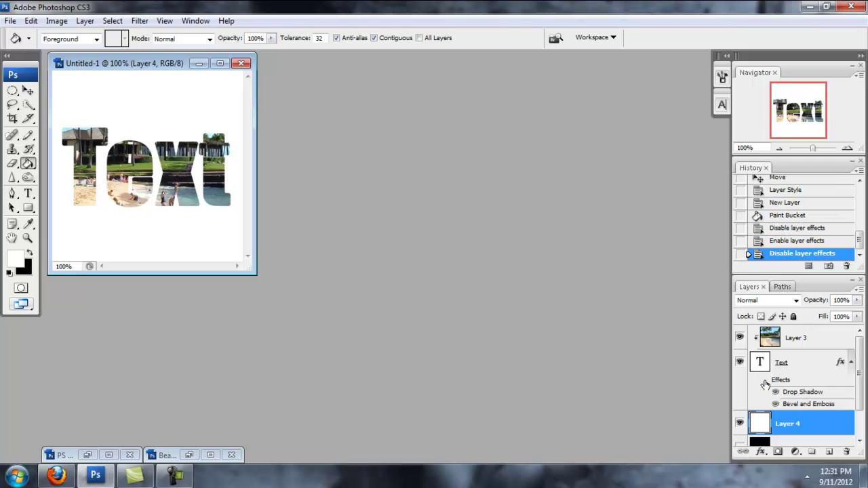
left_click(764, 381)
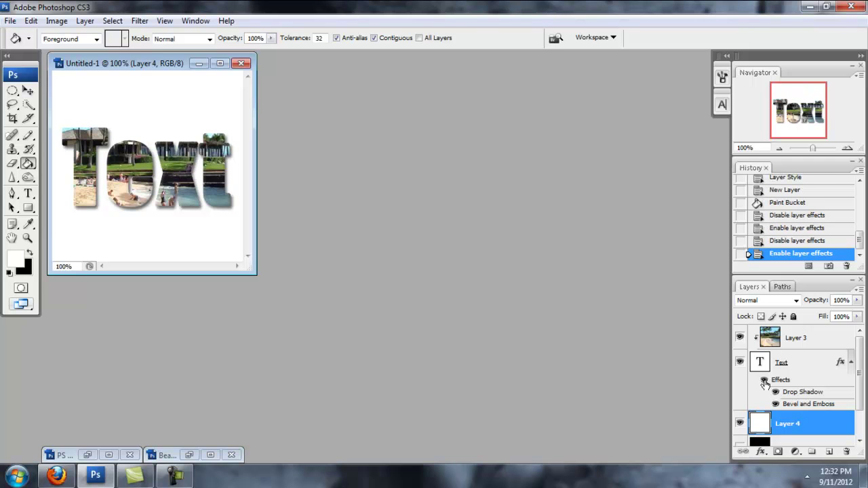
left_click(851, 366)
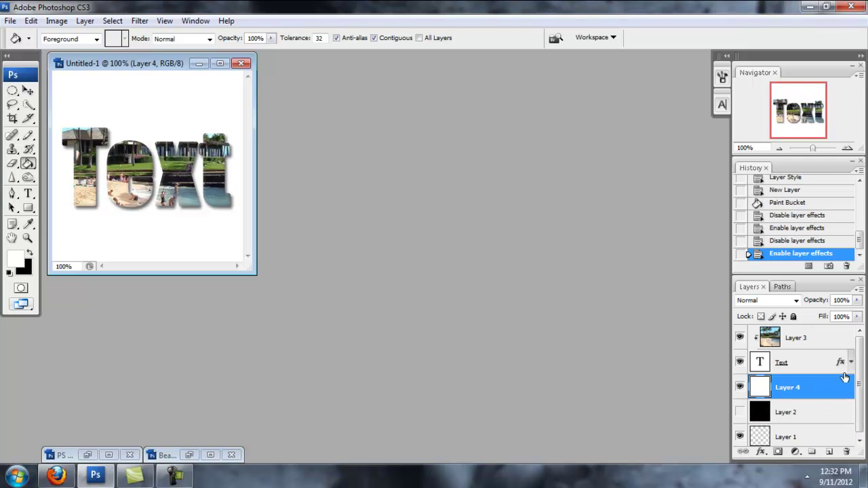
Step: Re-enable the Stroke effect on the Text layer and apply the layer style
double_click(809, 363)
left_click(526, 258)
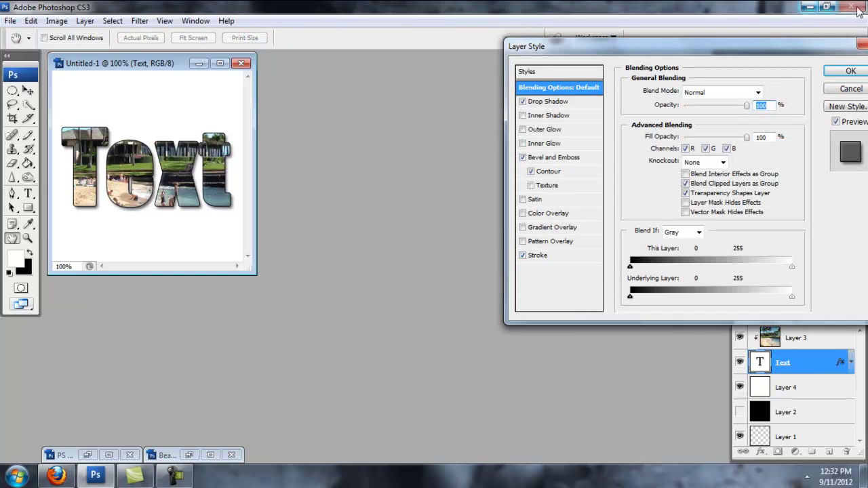
left_click(851, 71)
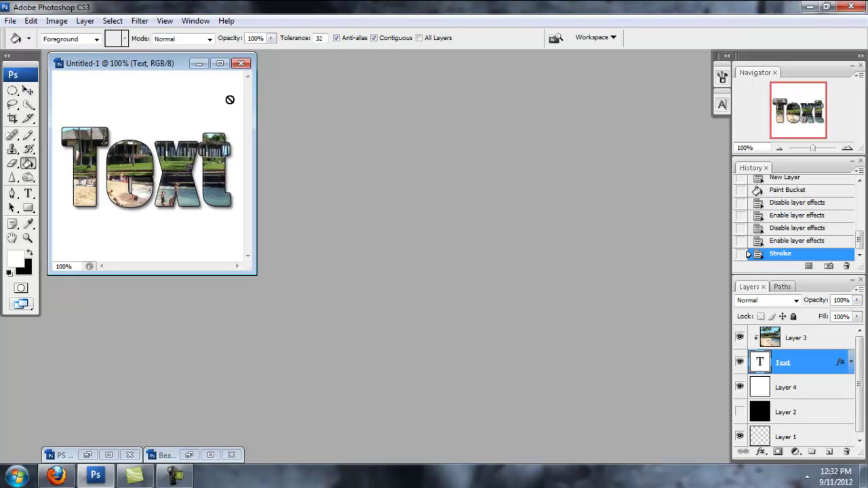
Step: Close the Untitled-1 document and Beach-House.jpg without saving either one
left_click(241, 63)
left_click(449, 189)
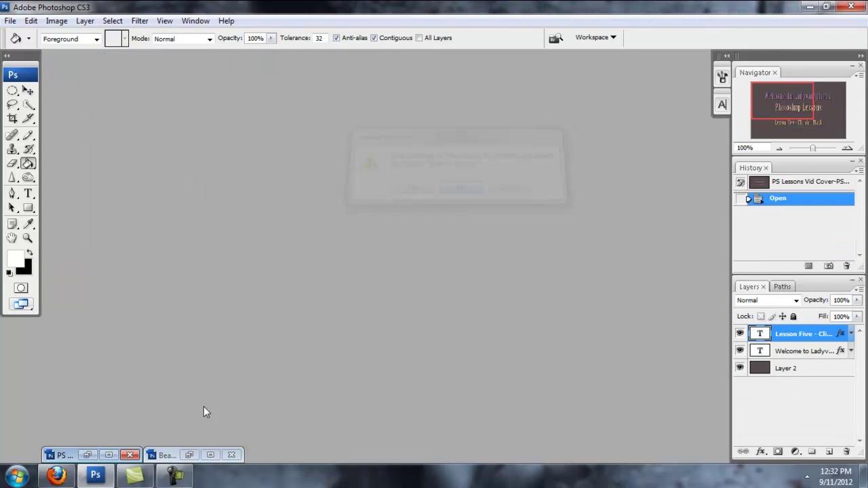
left_click(233, 455)
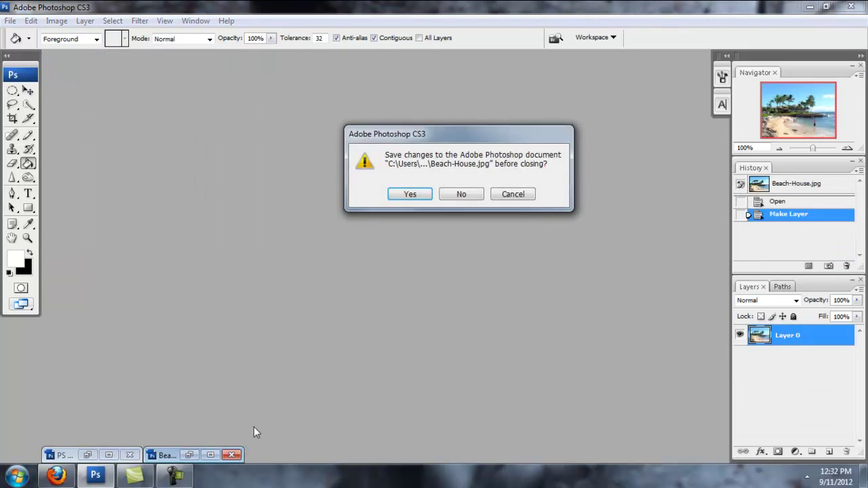
left_click(454, 196)
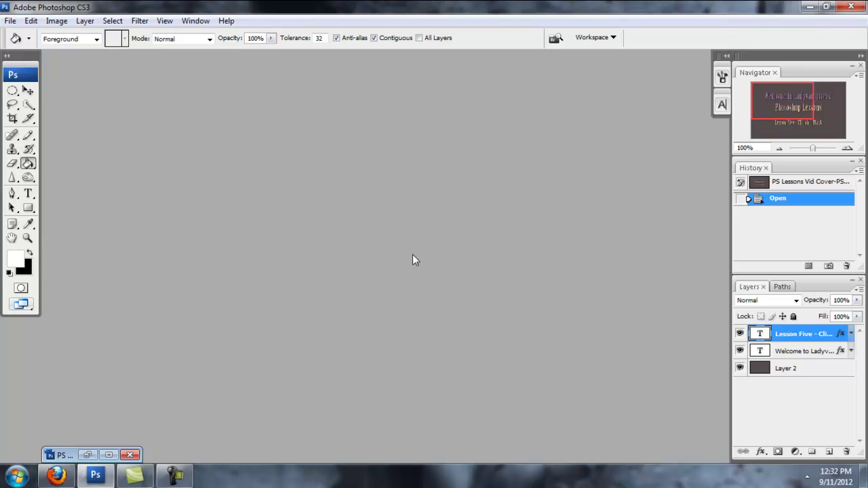
Step: Start opening a file and browse through Documents and GFX to the PSDs folder
left_click(10, 21)
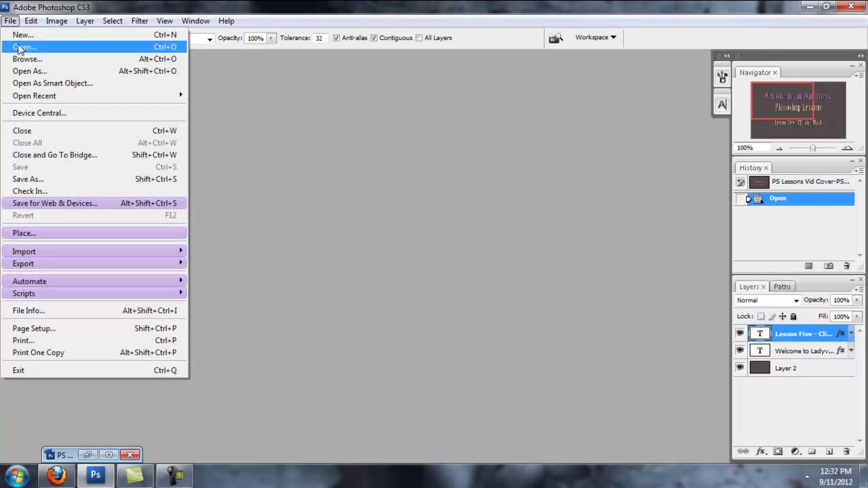
left_click(24, 47)
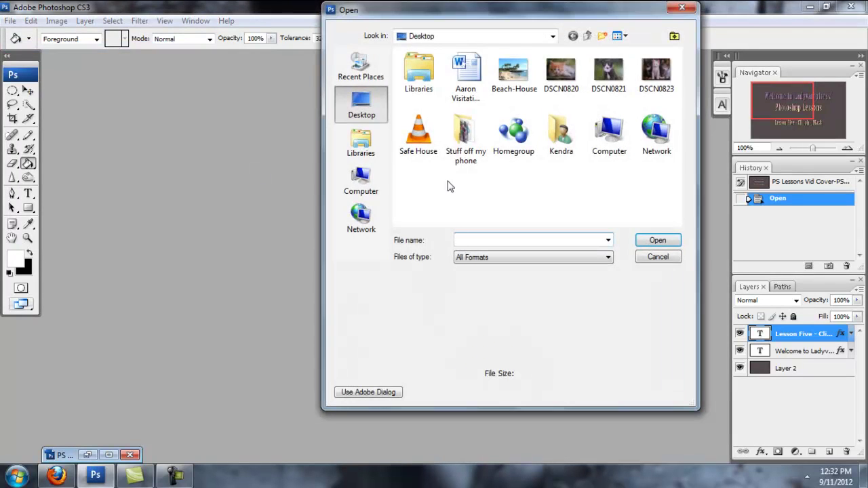
double_click(429, 74)
double_click(428, 75)
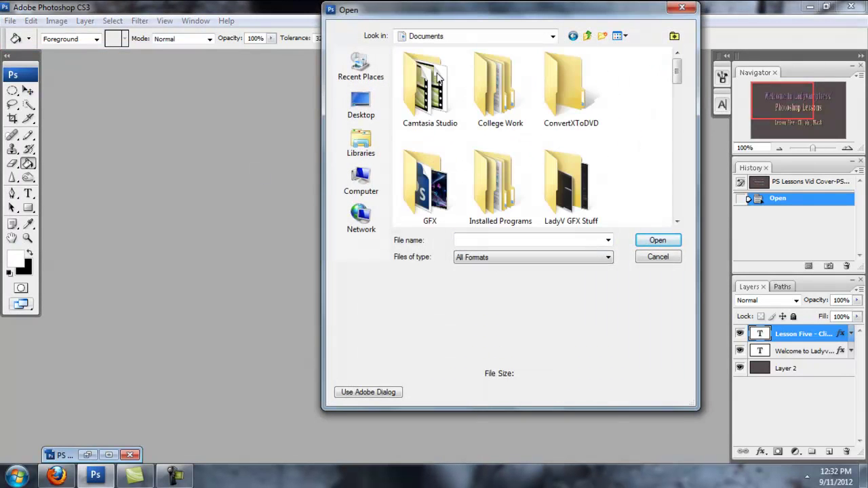
scroll(434, 190, "down", 2)
scroll(441, 192, "down", 1)
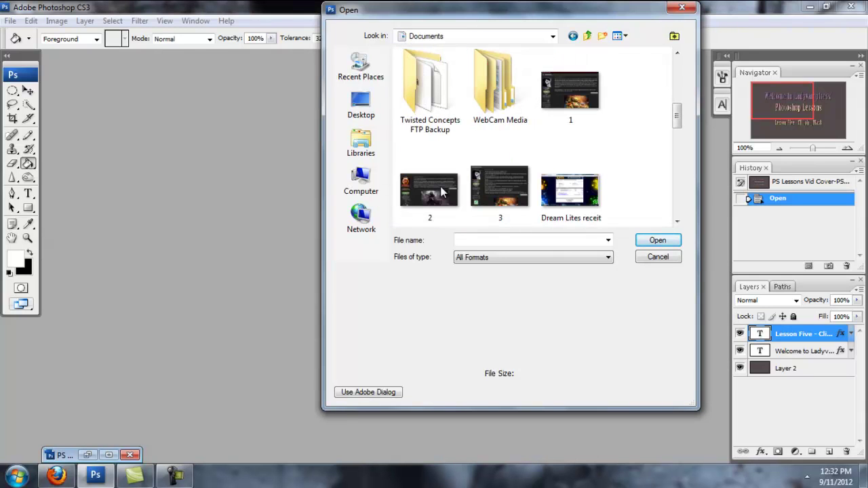
scroll(441, 192, "up", 2)
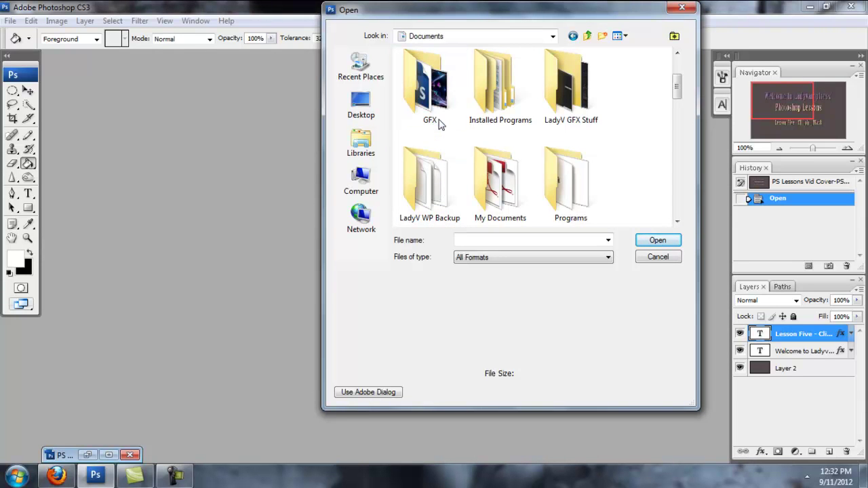
double_click(431, 88)
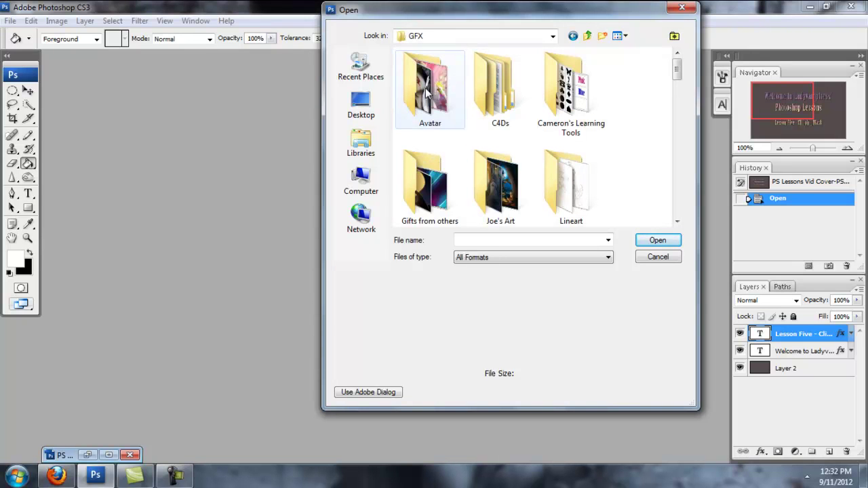
scroll(438, 115, "down", 1)
scroll(439, 111, "down", 1)
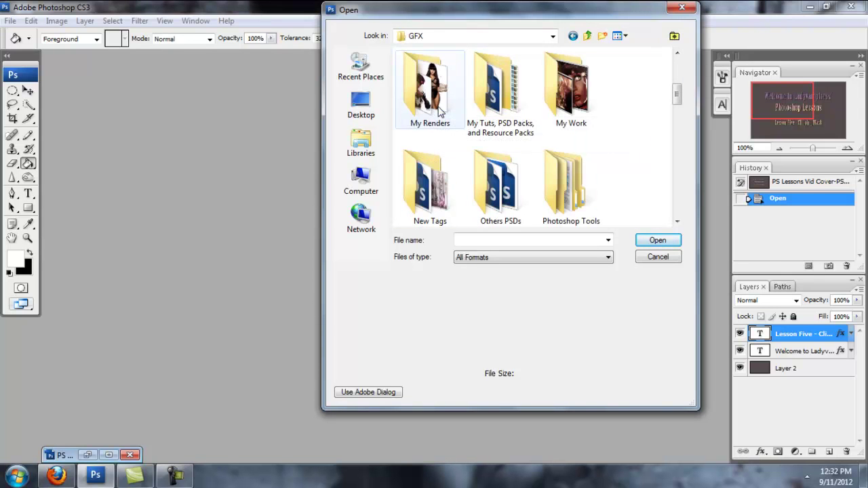
scroll(434, 115, "down", 1)
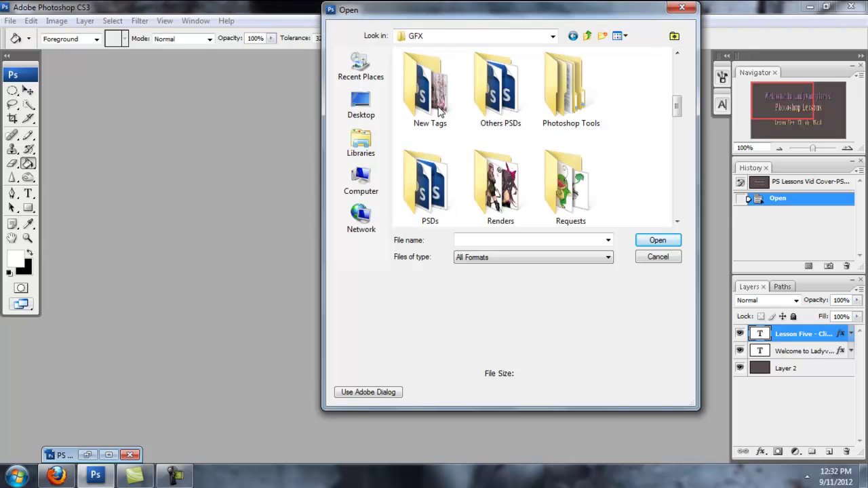
double_click(441, 190)
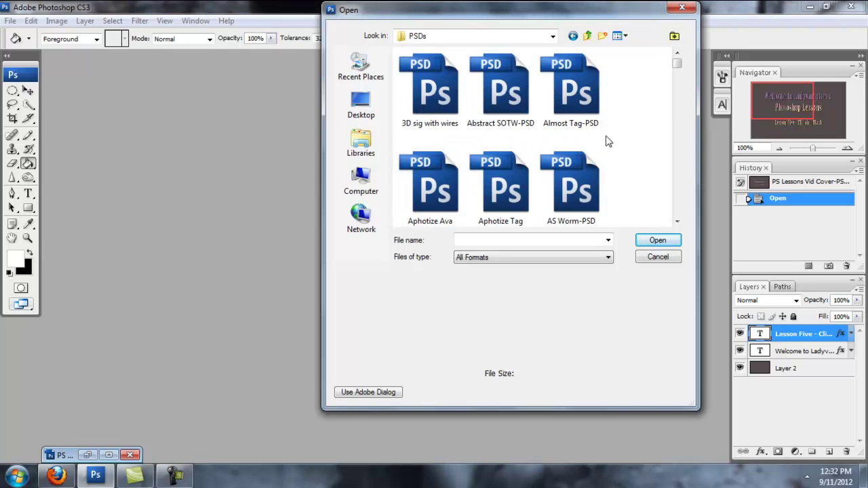
Step: Preview the files in the PSDs folder from Abstract SOTW-PSD through Bliss-PSD
left_click(500, 88)
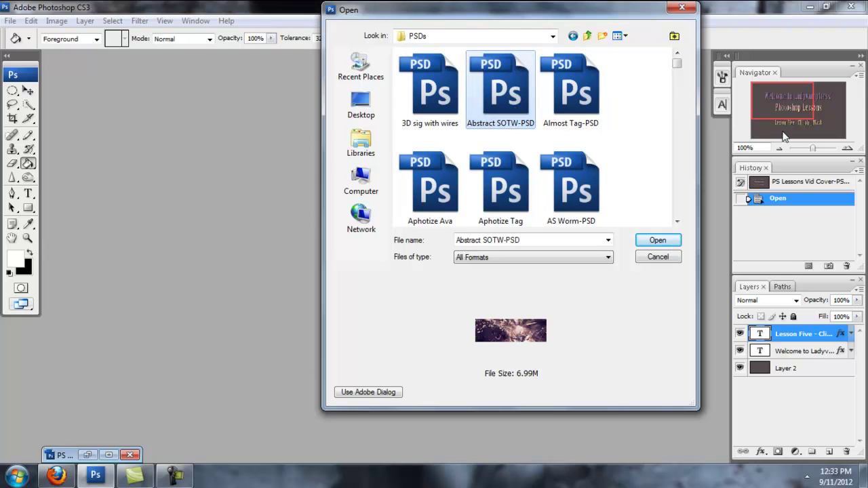
key("Right")
key("Down")
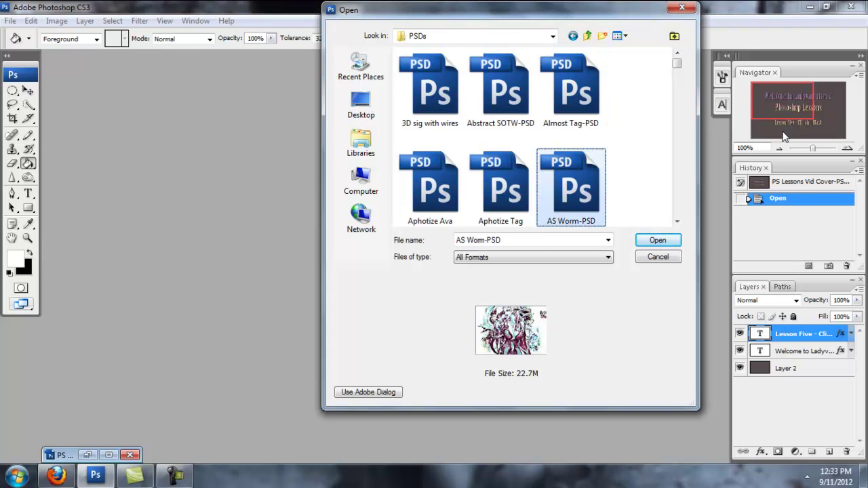
key("Left")
key("Left")
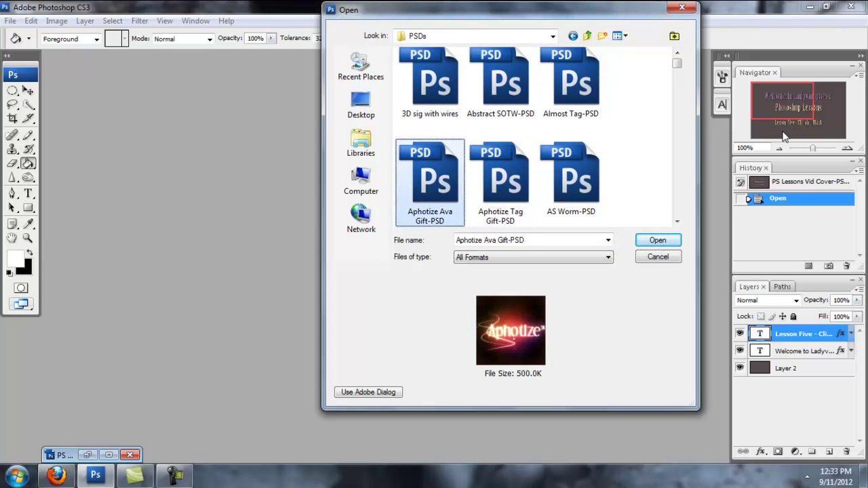
key("Down")
key("Right")
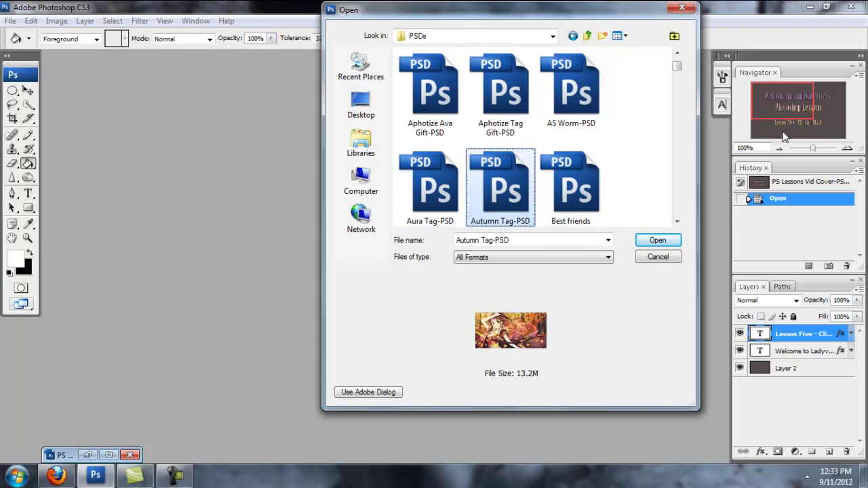
key("Right")
key("Down")
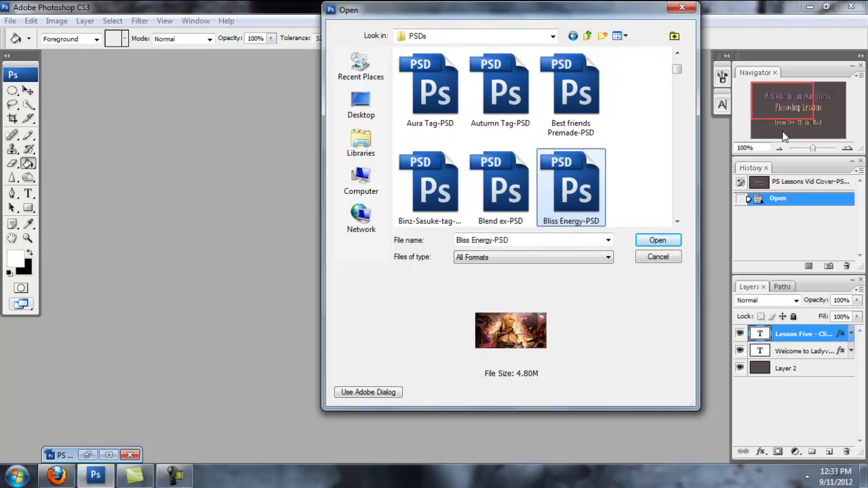
key("Left")
key("Left")
key("Down")
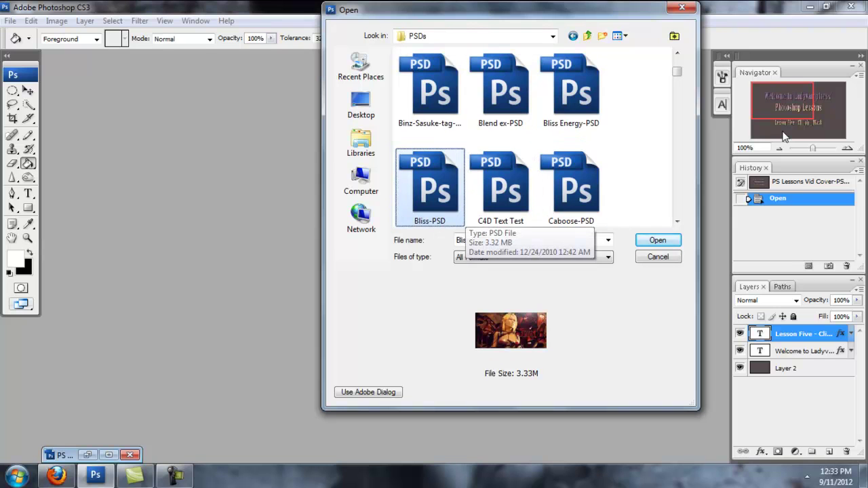
Step: Check Car C4D Fun-PSD, open Bliss-PSD, and close it again
key("Down")
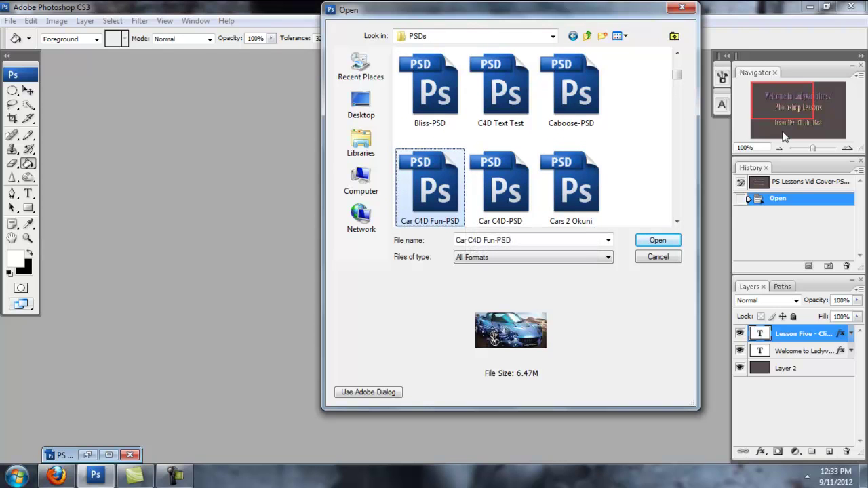
key("Up")
key("Right")
key("Left")
key("Return")
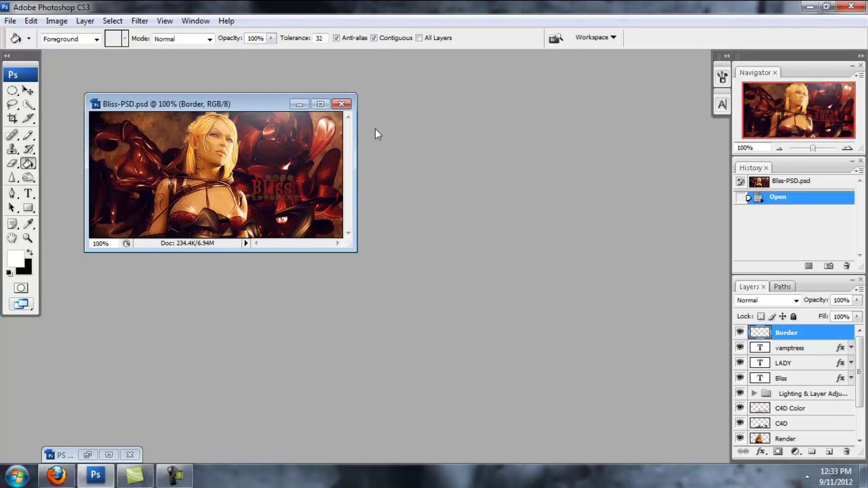
left_click(342, 104)
Step: Start opening another file and preview the PSDs from Autumn Tag-PSD through Christmas SOTW63-PSD
left_click(10, 20)
left_click(19, 47)
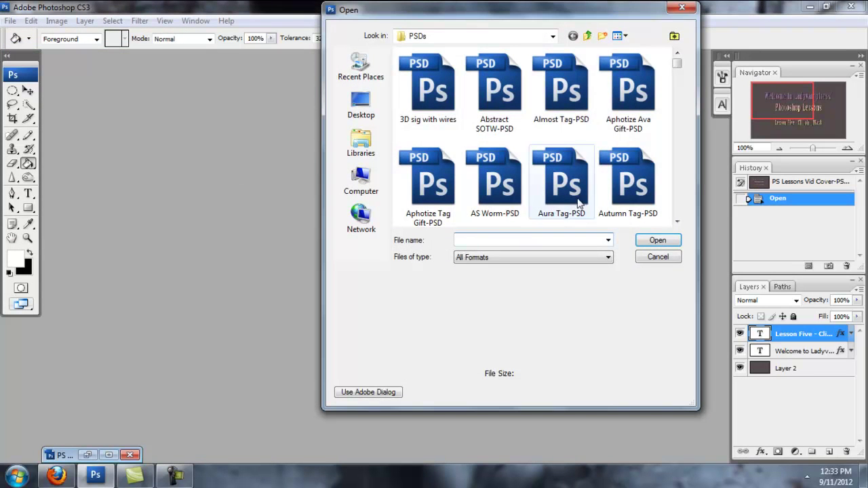
left_click(644, 200)
key("Down")
key("Down")
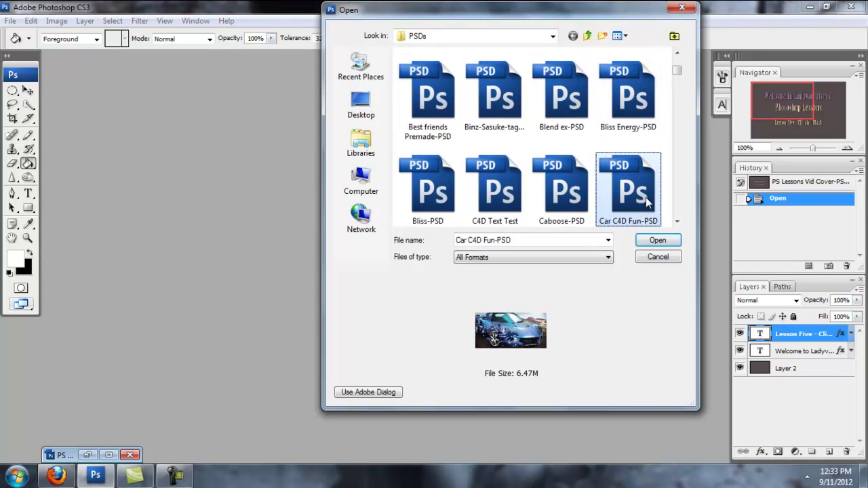
key("Left")
key("Left")
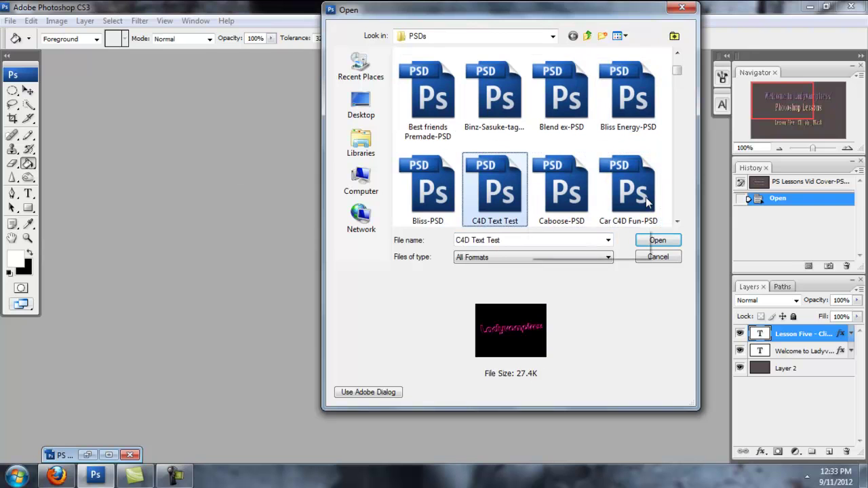
key("Left")
key("Down")
key("Right")
key("Right")
key("Right")
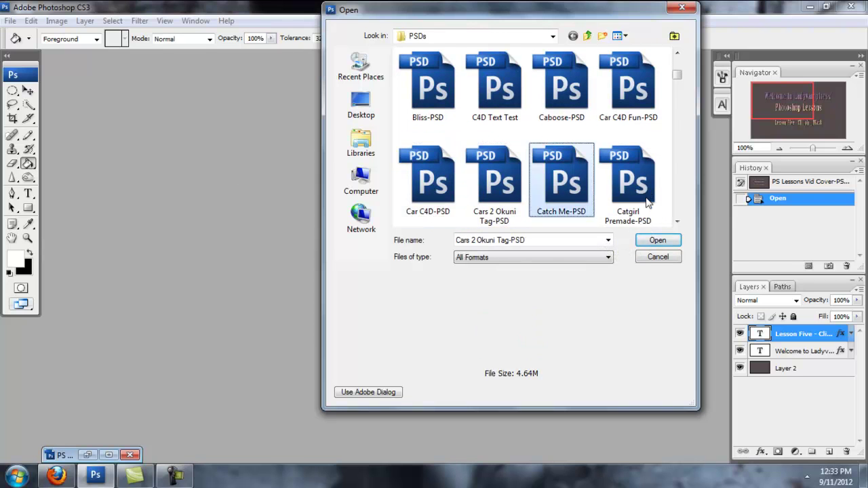
key("Down")
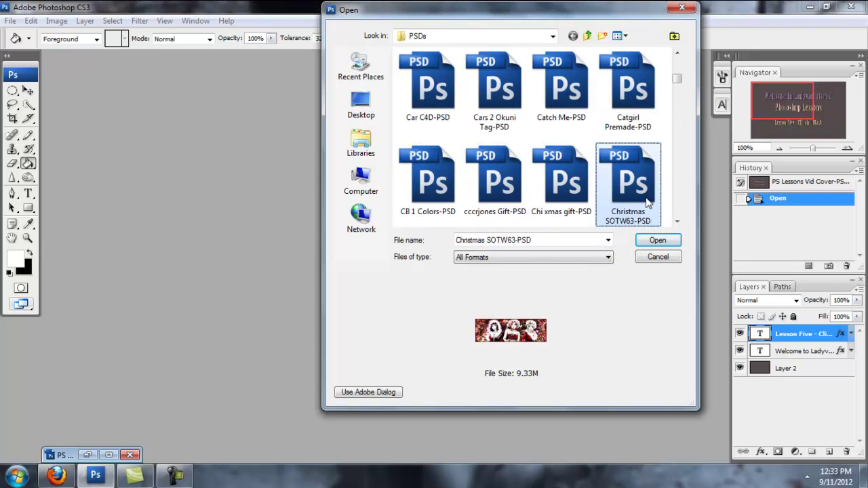
Step: Preview the PSDs from Chi xmas gift-PSD through Dance-PSD
key("Left")
key("Left")
key("Left")
key("Down")
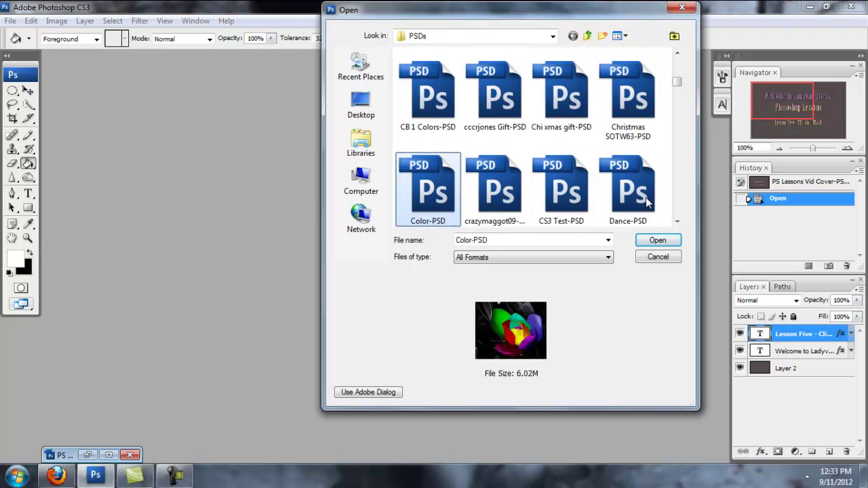
key("Right")
key("Right")
key("Right")
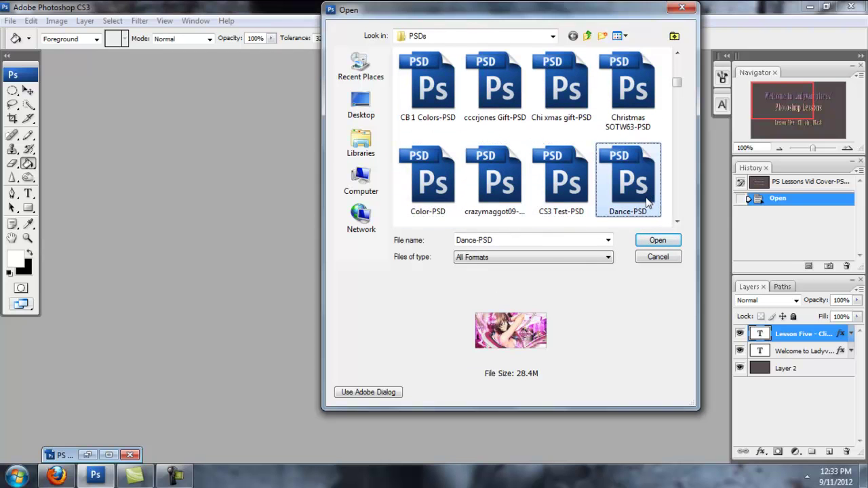
key("Left")
key("Right")
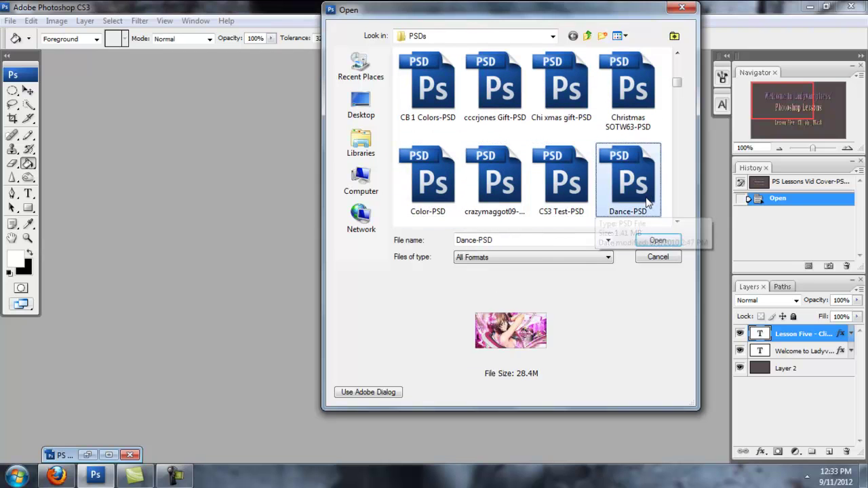
Step: Preview the PSDs from DD Week-PSD through Deadpool Vert-PSD
key("Down")
key("Left")
key("Left")
key("Left")
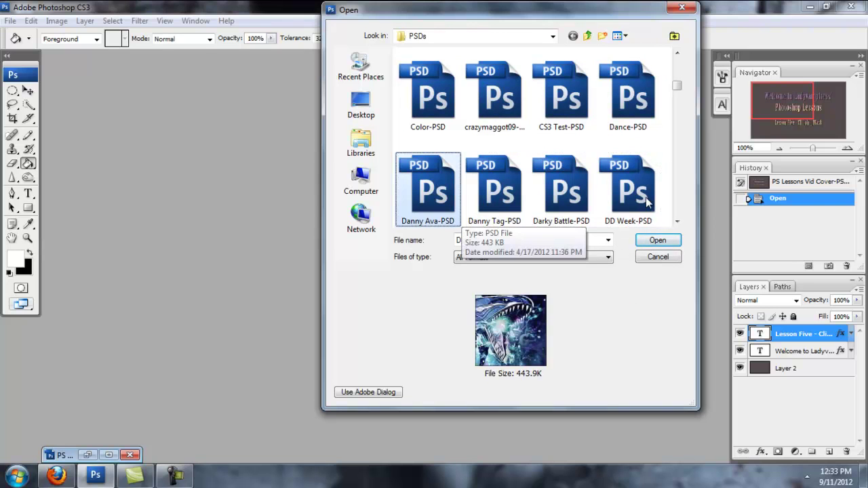
key("Down")
key("Right")
key("Right")
key("Right")
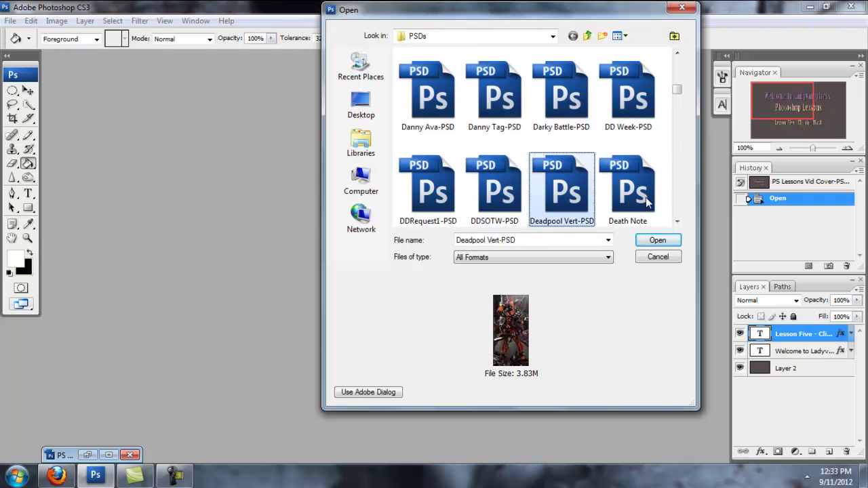
Step: Preview the DEN FFA and Demon-SOTW files, and open Defend-PSD
key("Down")
key("Left")
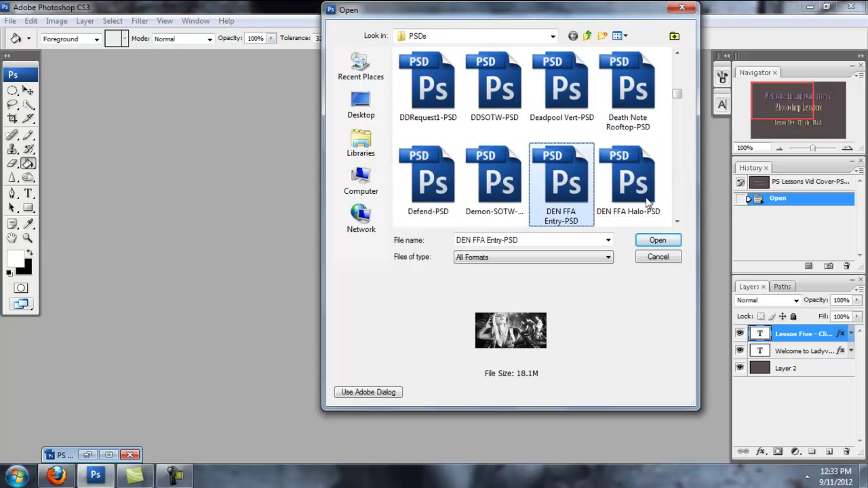
key("Left")
key("Left")
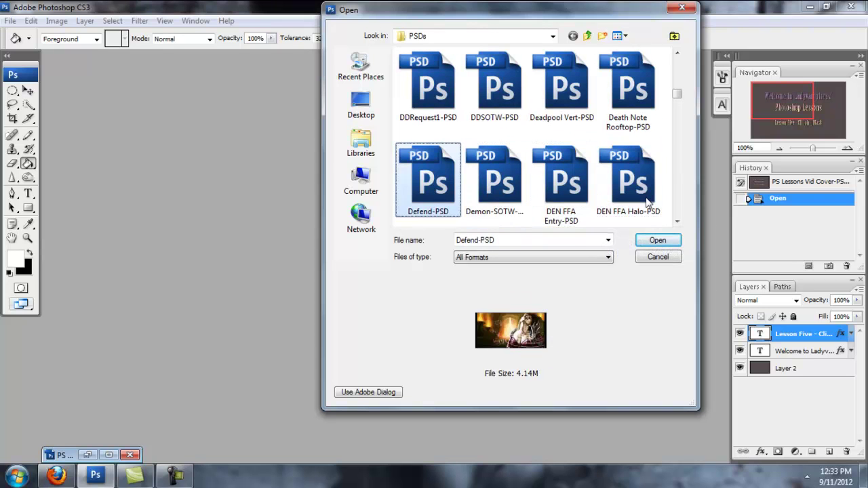
key("Down")
key("Up")
key("Right")
key("Left")
key("Return")
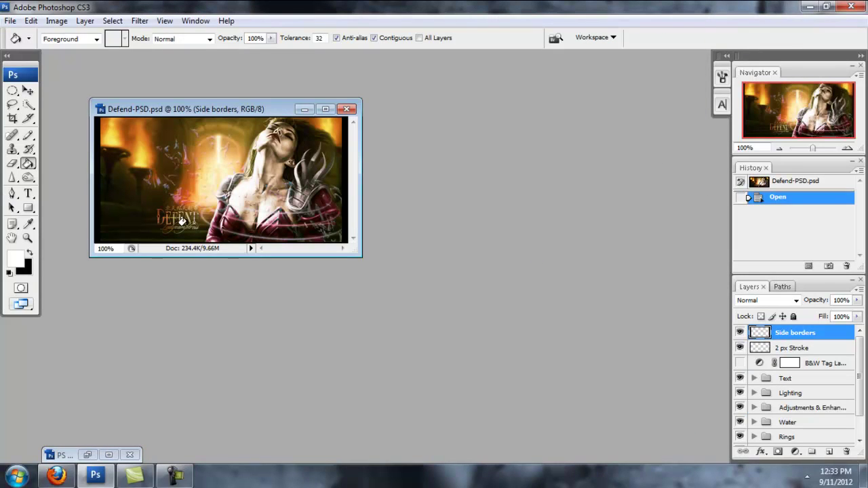
Step: Activate the Move tool and expand the Text group to show its text and clipping mask layers
left_click(28, 90)
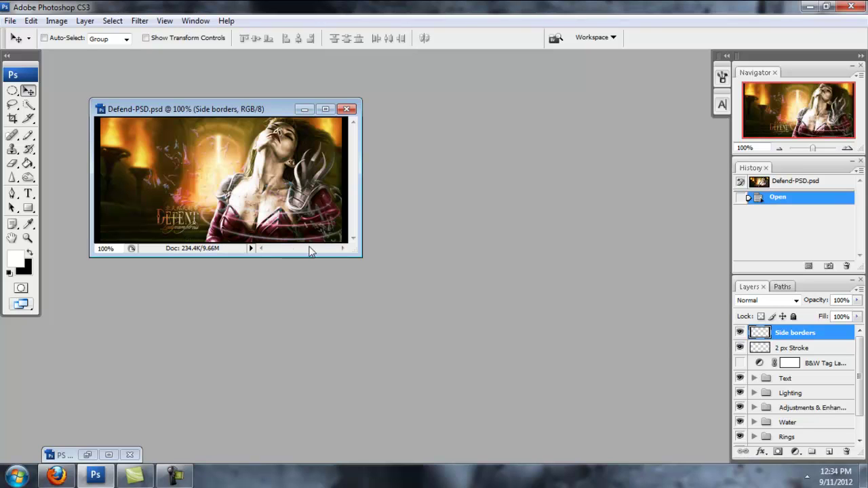
scroll(827, 371, "down", 1)
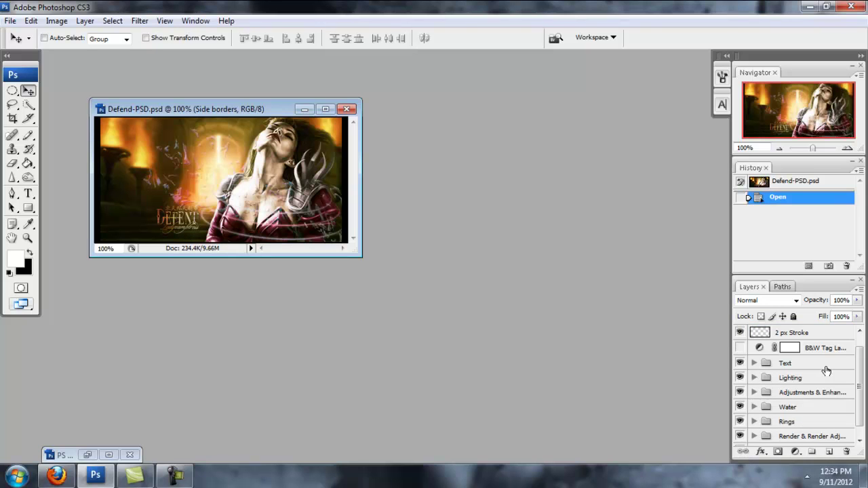
scroll(827, 371, "up", 1)
scroll(827, 370, "down", 1)
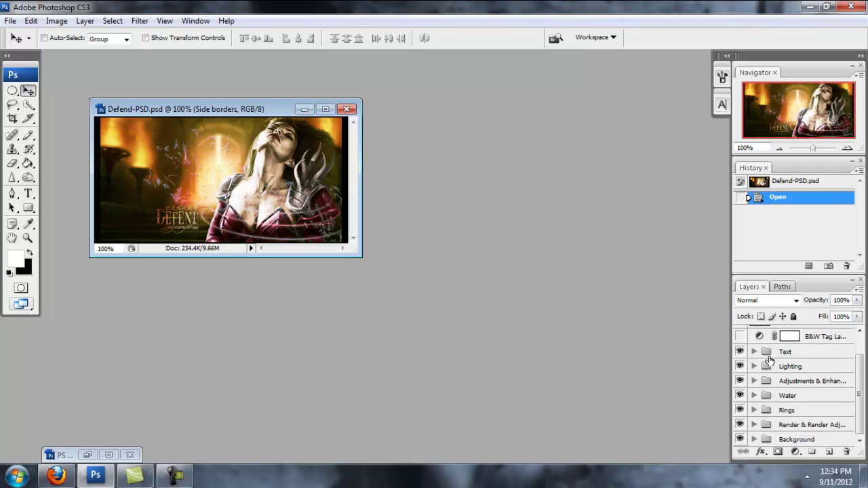
left_click(753, 352)
scroll(754, 356, "down", 1)
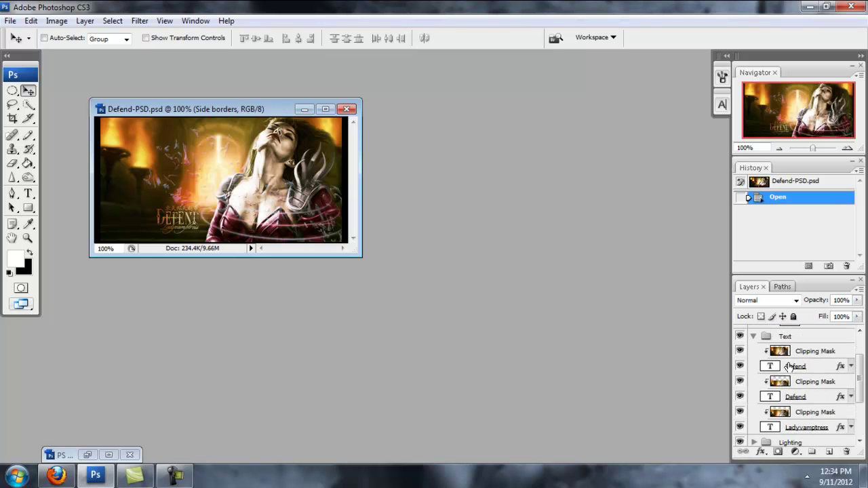
Step: Hide every layer in the Text group, and make only the signature and both Defend text layers visible again
left_click_drag(743, 352, 741, 429)
scroll(746, 420, "down", 2)
left_click(740, 398)
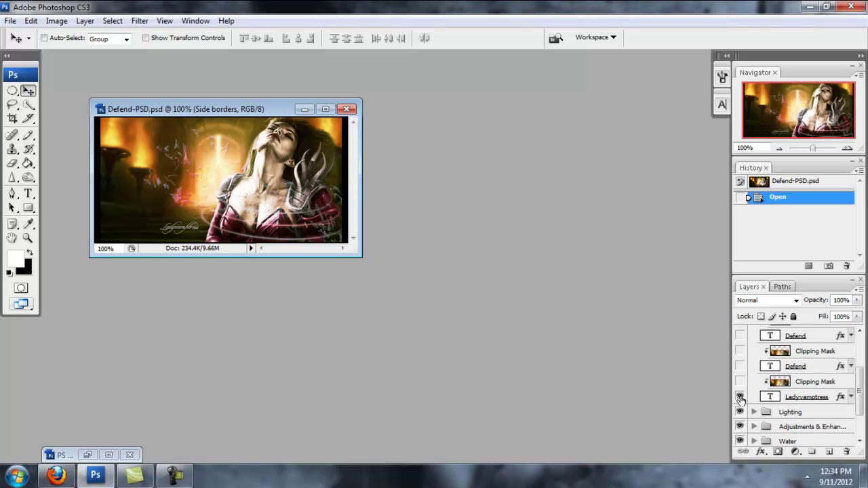
left_click(740, 366)
left_click(740, 337)
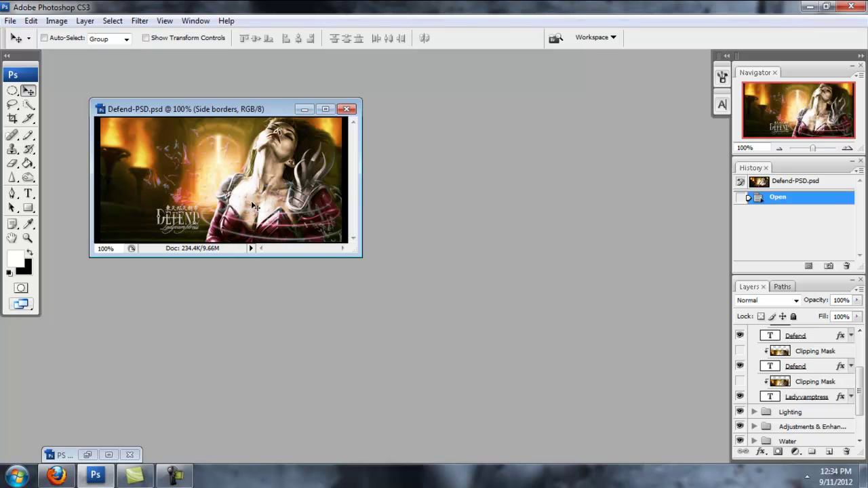
Step: Show the three Clipping Mask layers above their text layers again and collapse the Text group
left_click(740, 381)
left_click(740, 352)
scroll(745, 359, "up", 1)
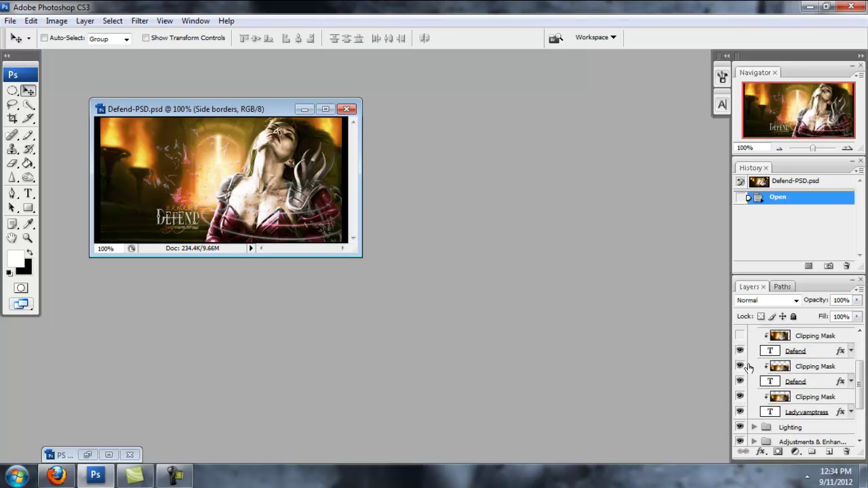
left_click(740, 338)
scroll(747, 355, "up", 2)
left_click(753, 352)
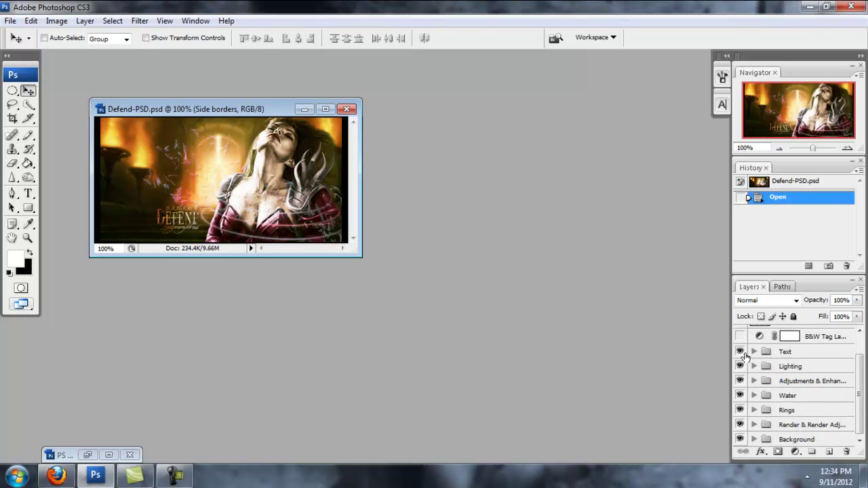
Step: Hide the Text group and add a new empty layer directly above it
left_click(740, 352)
left_click(800, 353)
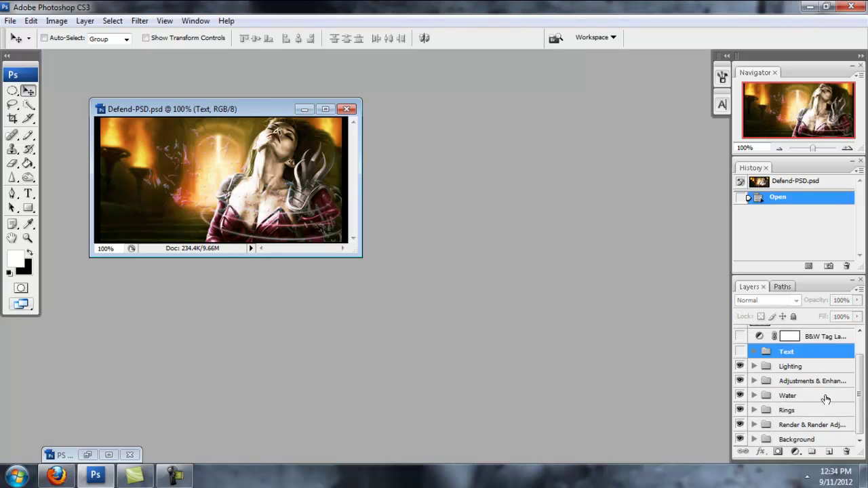
left_click(828, 452)
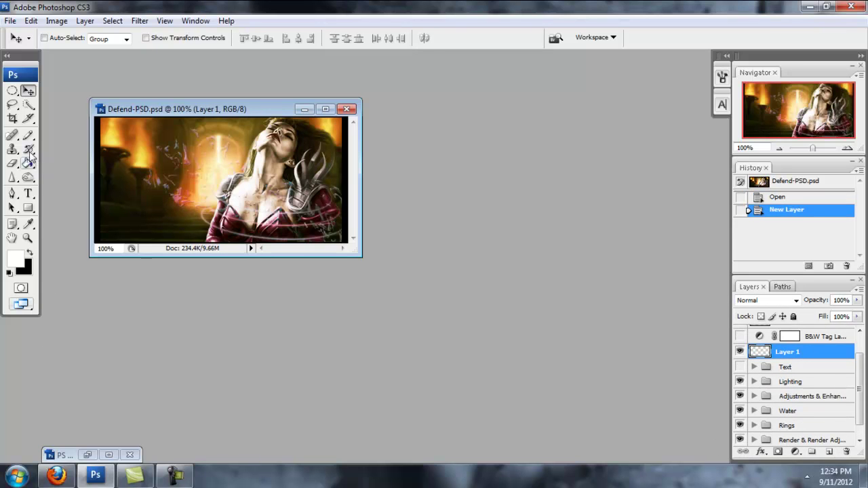
Step: Create a text box in the image's lower-left area with the Type tool and enter "Defend"
left_click(28, 193)
left_click_drag(120, 200, 221, 226)
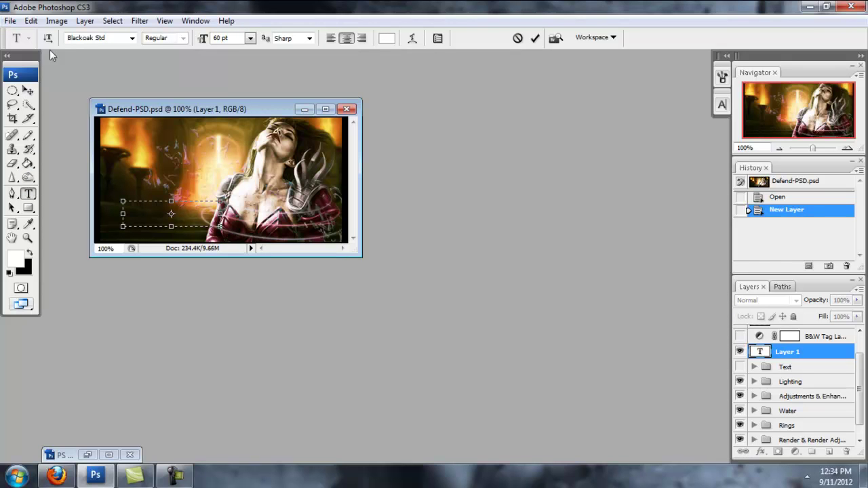
left_click(28, 90)
Step: Set the new Defend text's font to Blasphemy and its size to 10 pt
left_click(725, 107)
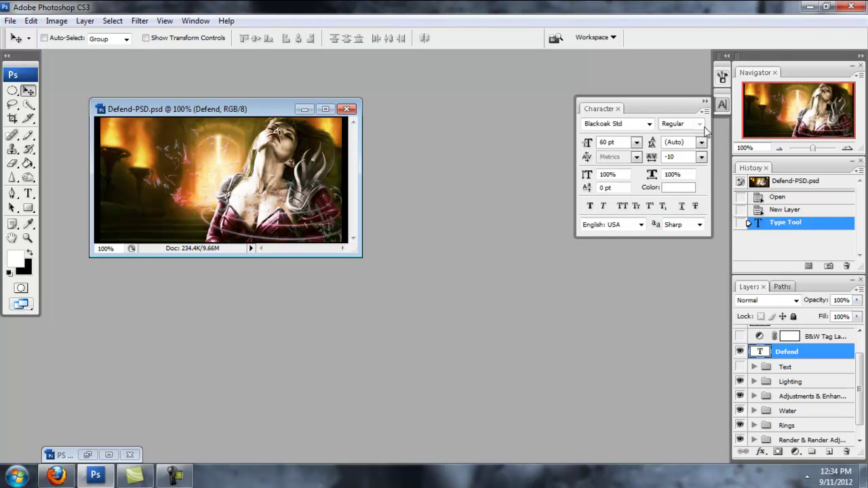
left_click(649, 124)
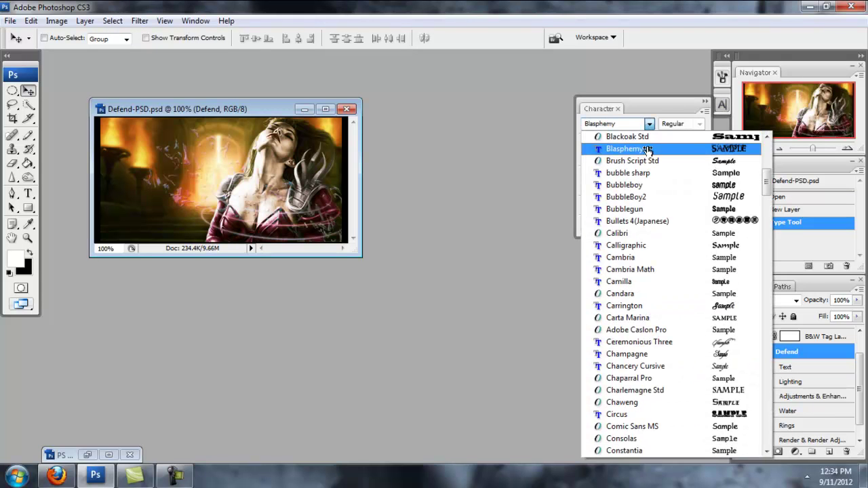
left_click(650, 149)
left_click(637, 142)
left_click(629, 218)
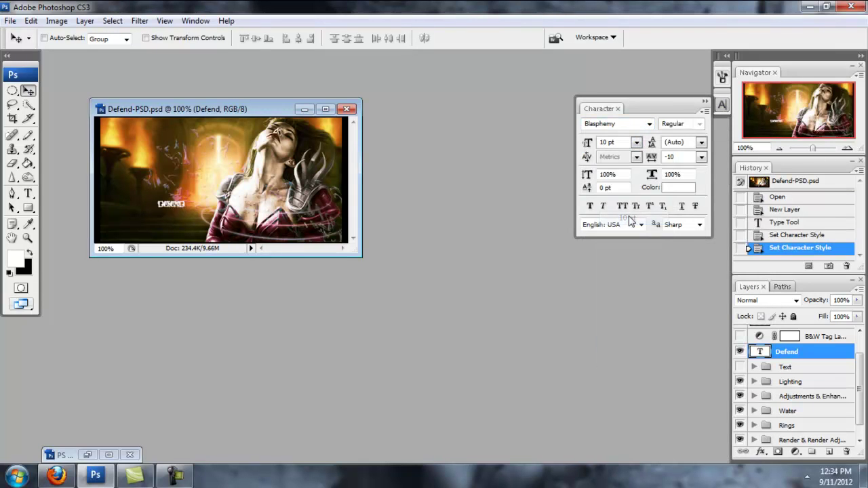
Step: Change the new Defend text's font to Carrington and enlarge it to 36 pt
left_click(649, 124)
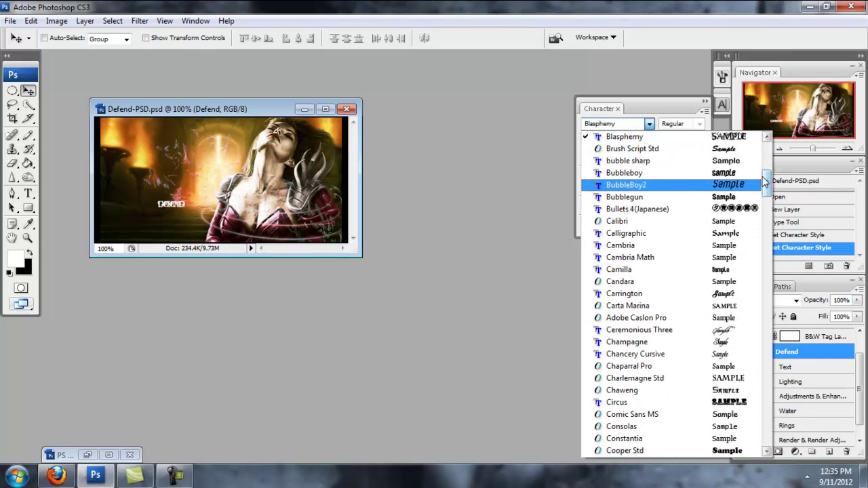
mouse_move(765, 180)
left_mouse_down()
mouse_move(766, 155)
mouse_move(774, 196)
left_mouse_up()
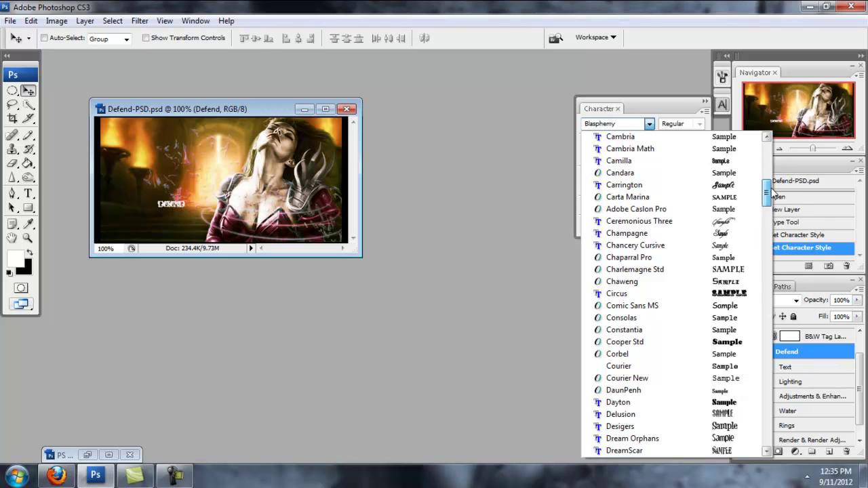
left_click(756, 185)
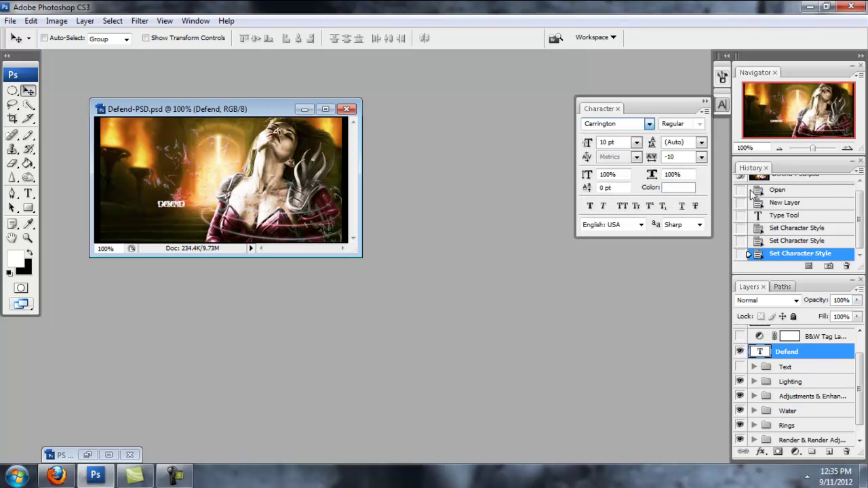
left_click(637, 142)
left_click(630, 288)
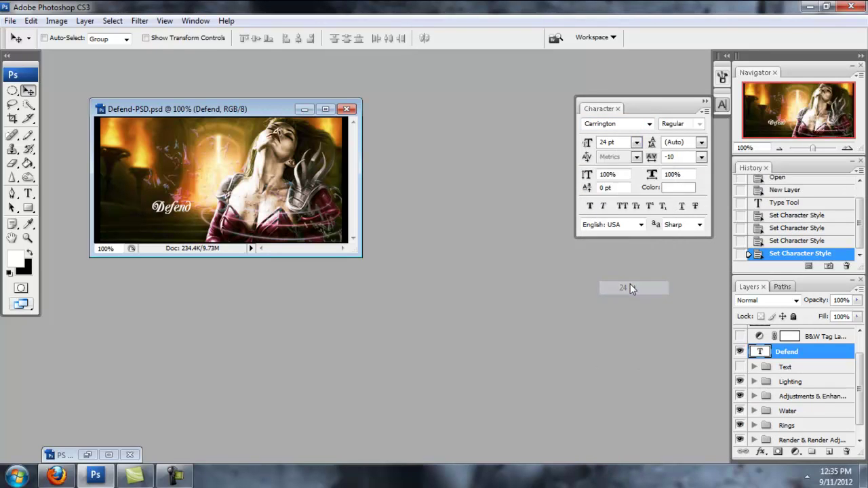
left_click(636, 142)
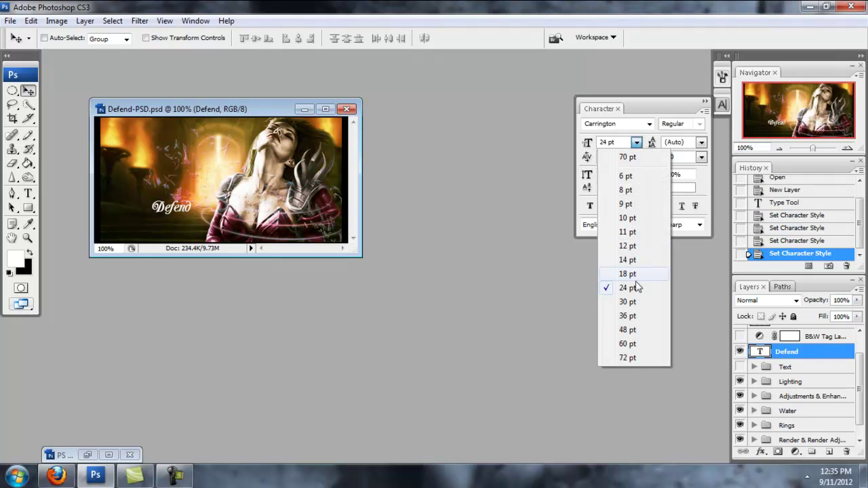
left_click(633, 316)
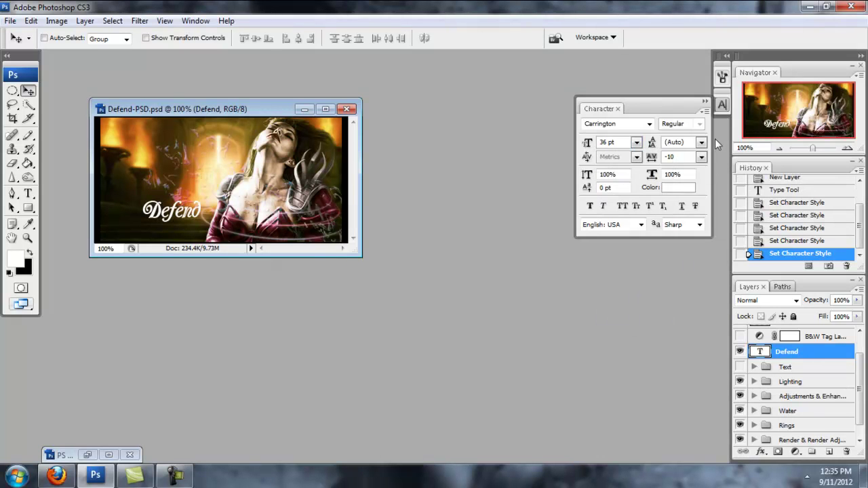
left_click(722, 105)
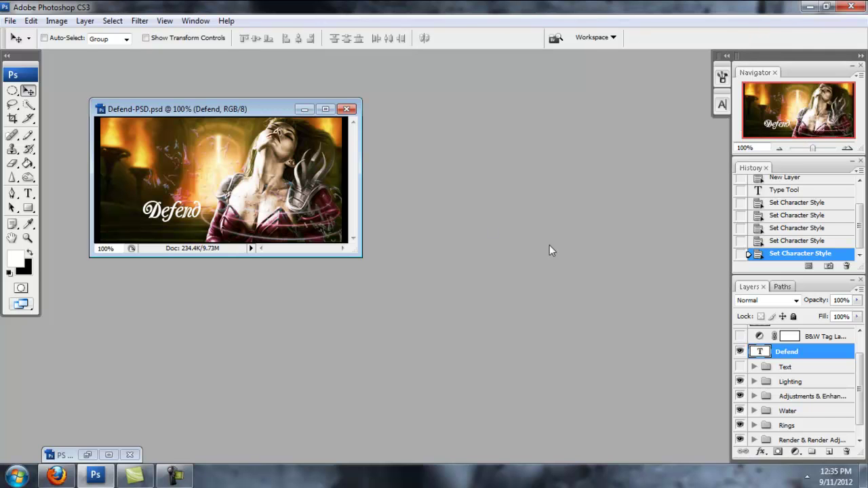
Step: Hide the Defend text and fill a new layer directly above it with the visible artwork using Apply Image
left_click(742, 353)
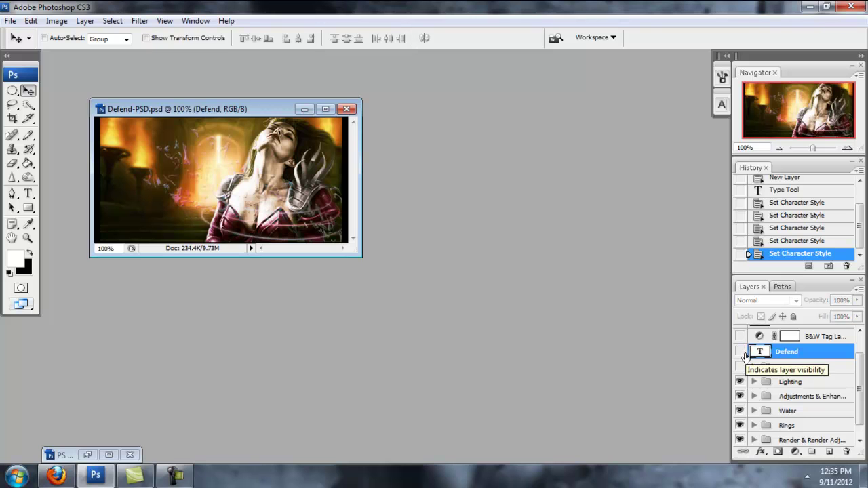
left_click(828, 452)
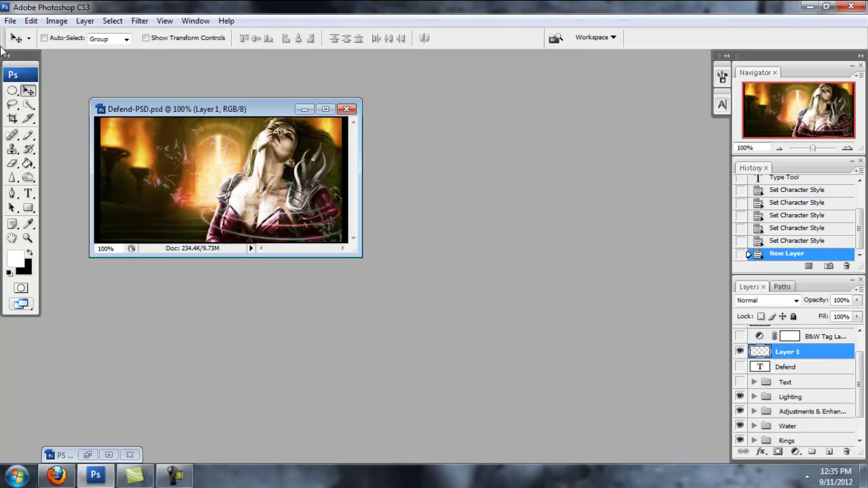
left_click(57, 20)
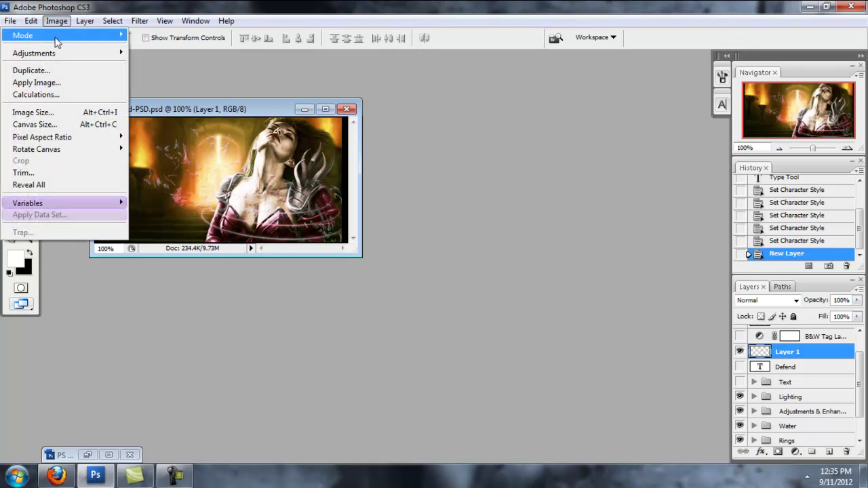
left_click(36, 82)
left_click(536, 132)
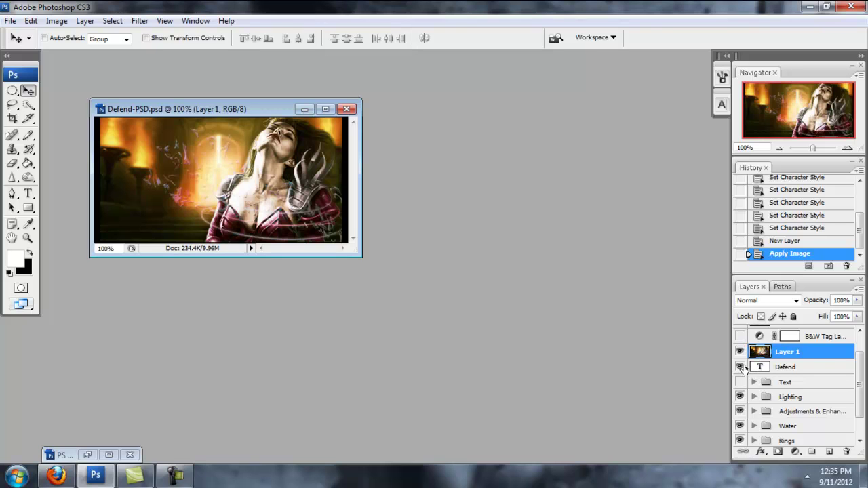
Step: Clip the applied image layer to the visible Defend text and shift the image slightly down and to the left
left_click(835, 360, "alt")
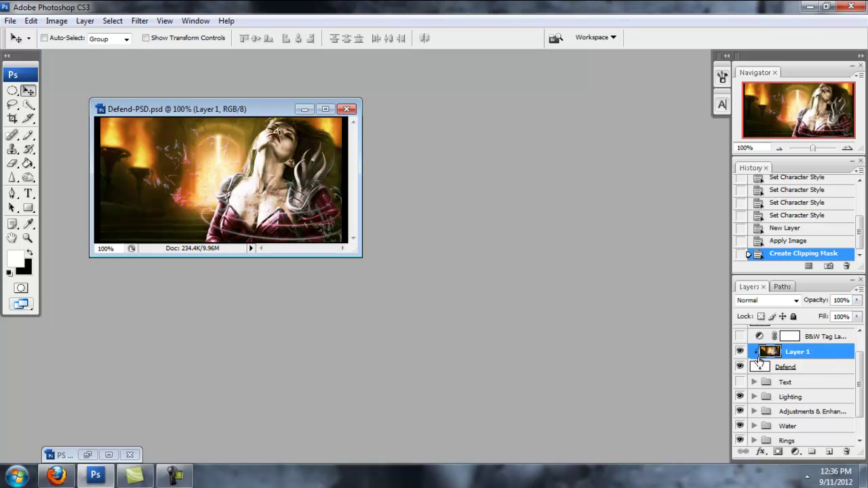
left_click(848, 148)
left_click(325, 109)
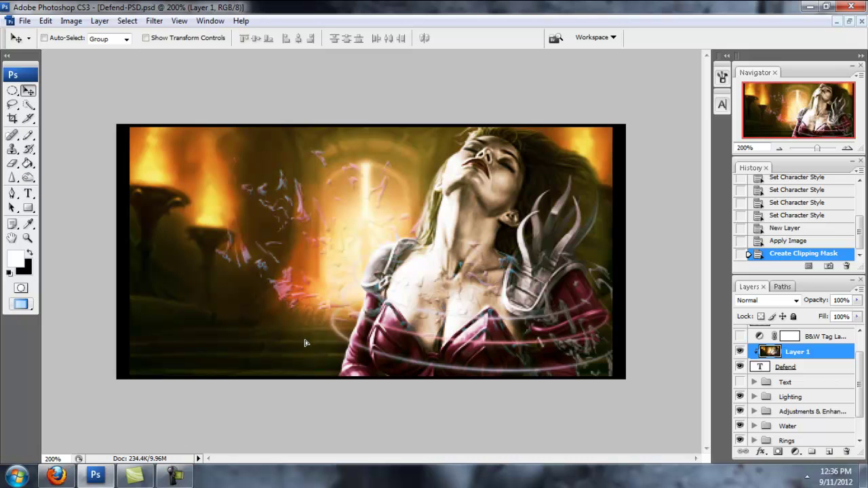
mouse_move(306, 345)
left_mouse_down()
mouse_move(287, 357)
mouse_move(295, 354)
left_mouse_up()
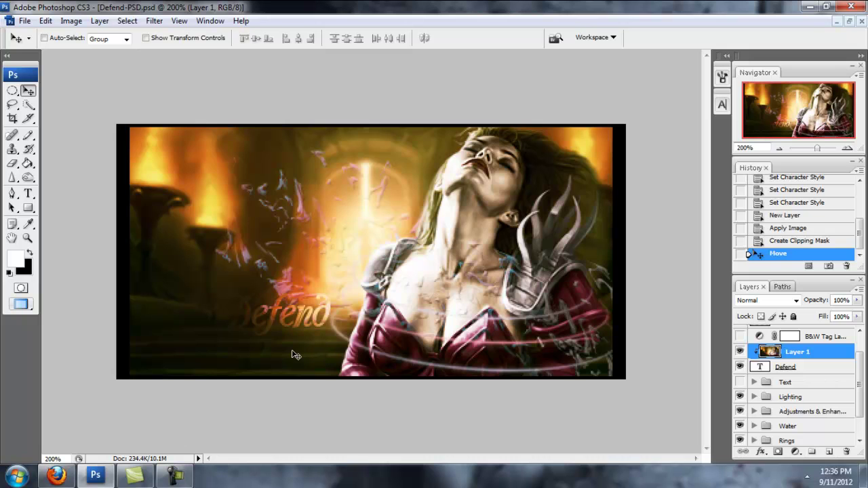
left_click(779, 148)
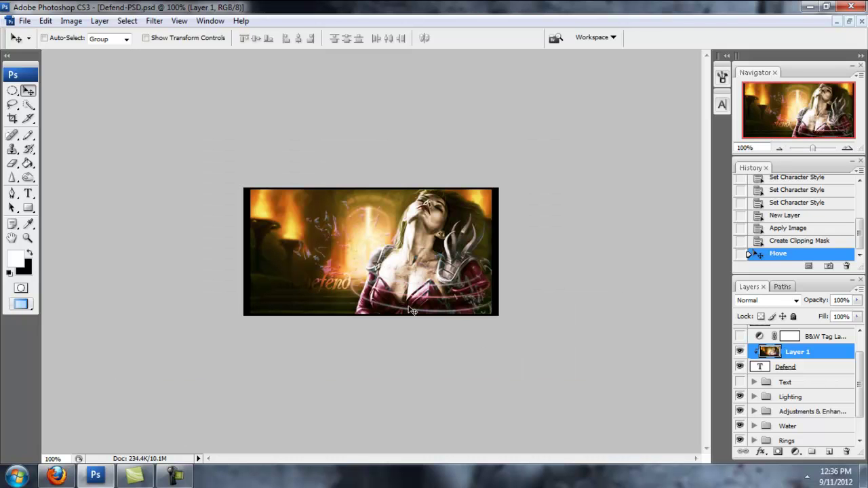
Step: Add a drop shadow to the Defend text with 30% opacity, 1 px distance and 0 px size
left_click(826, 370)
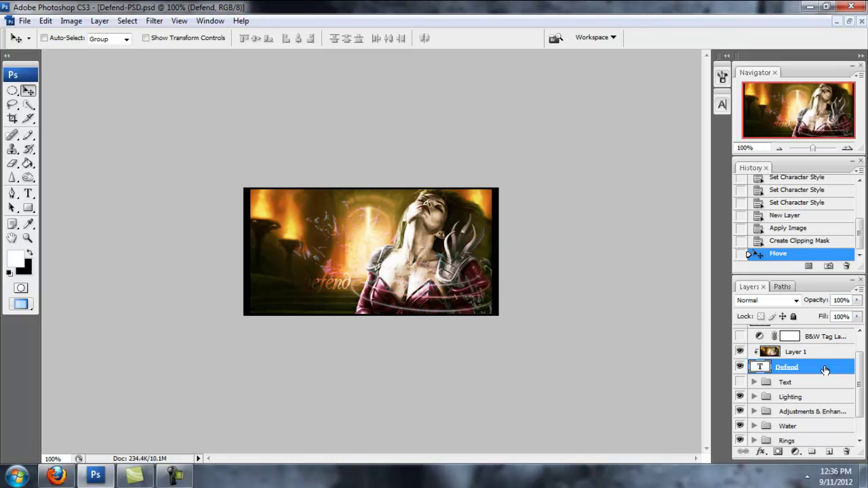
double_click(825, 369)
left_click(565, 103)
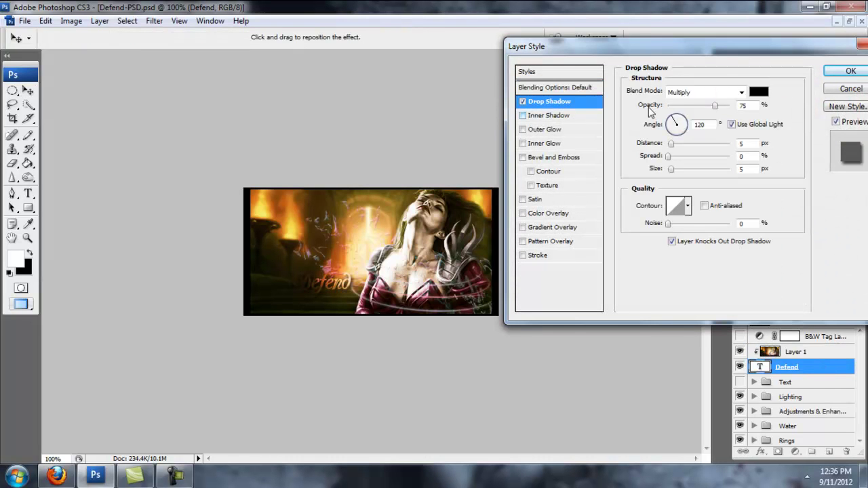
type("30")
double_click(744, 143)
type("1")
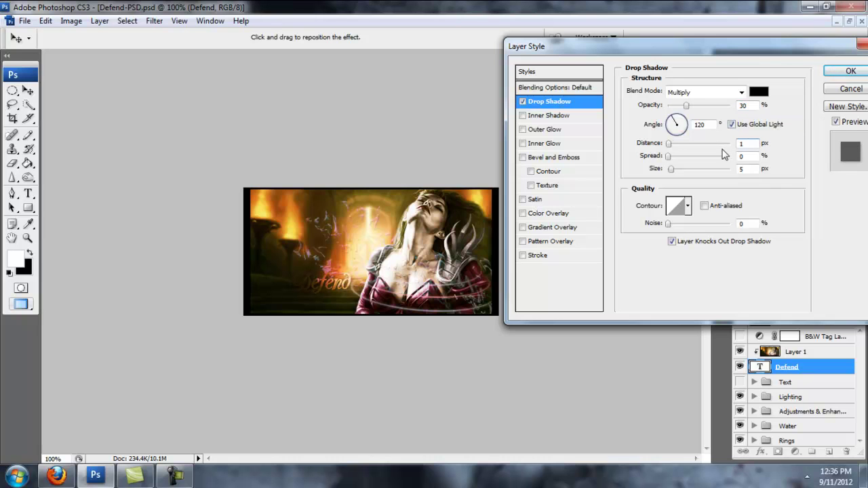
double_click(744, 168)
type("0")
Step: Add Bevel and Emboss with 10% depth, 3 px size, 15% highlight and 10% shadow opacity, plus a Contour with 10% range
left_click(557, 159)
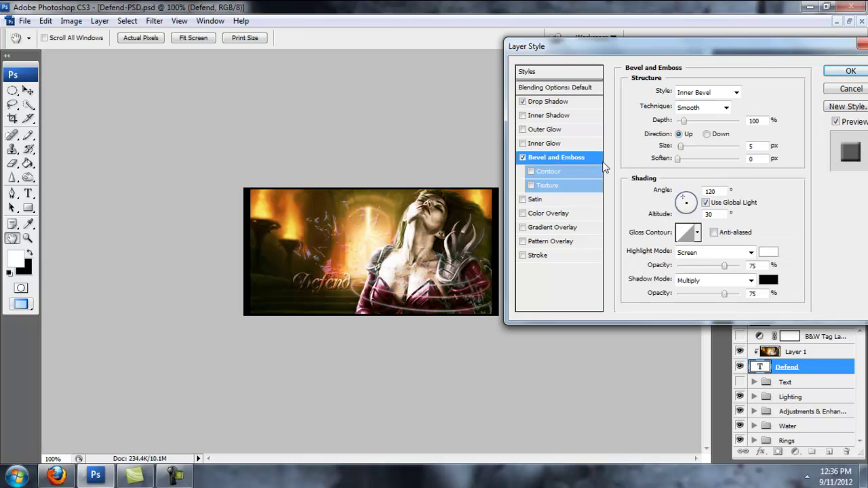
double_click(754, 120)
type("10")
double_click(755, 145)
double_click(763, 266)
type("15")
double_click(756, 293)
type("10")
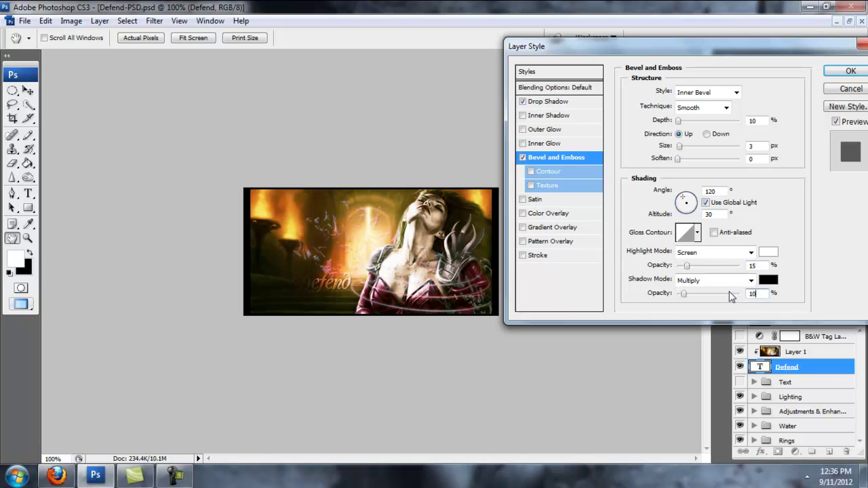
left_click(540, 172)
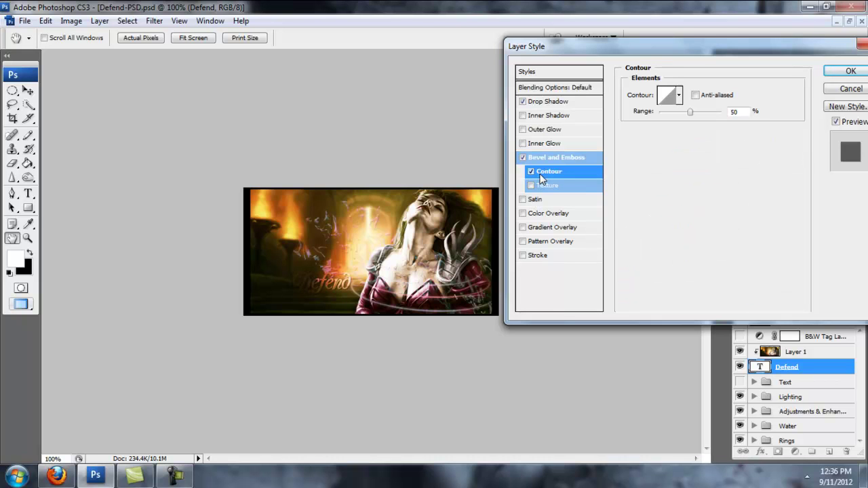
type("10")
Step: Strengthen the Defend text's bevel to 20% depth, 40% highlight opacity and 20% shadow opacity
left_click(543, 160)
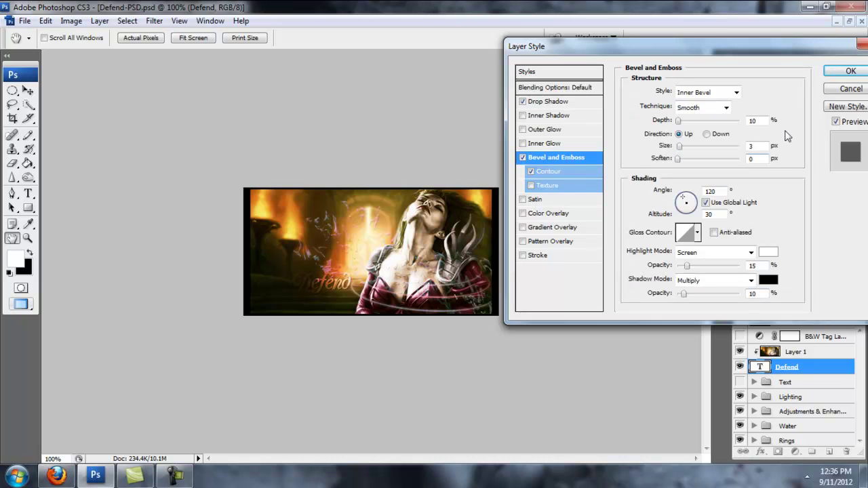
left_click_drag(760, 120, 734, 125)
type("20")
left_click_drag(760, 266, 732, 269)
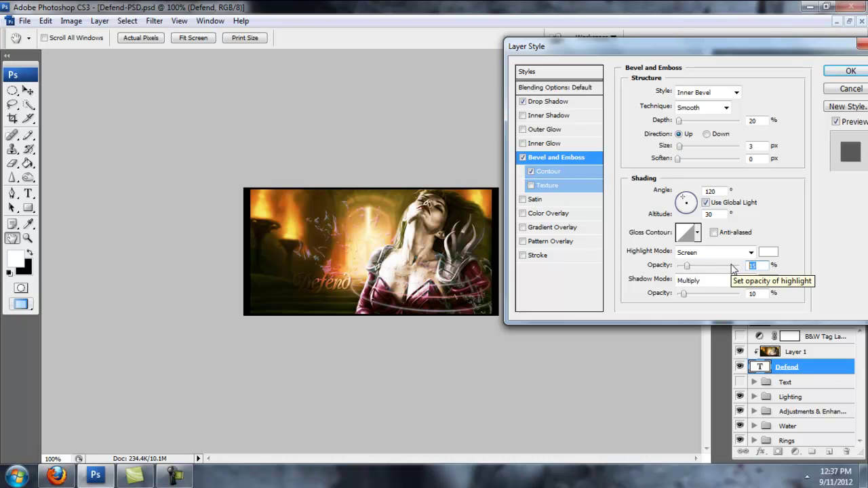
type("40")
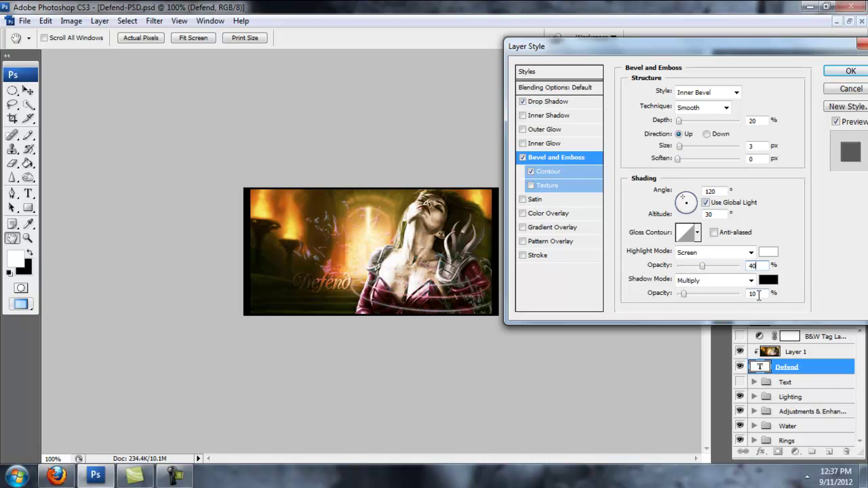
type("20")
Step: Set the Defend text's drop shadow distance to 2 px and apply the layer style
left_click(537, 102)
left_click(748, 144)
type("2")
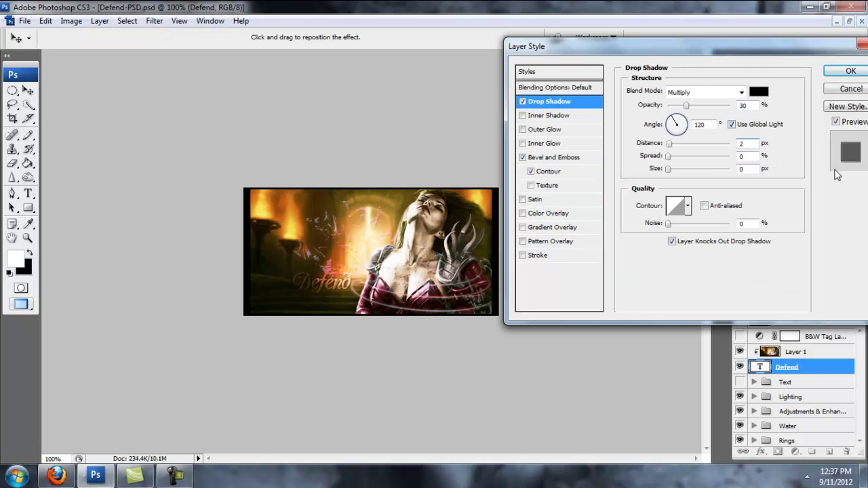
left_click(758, 168)
left_click(851, 71)
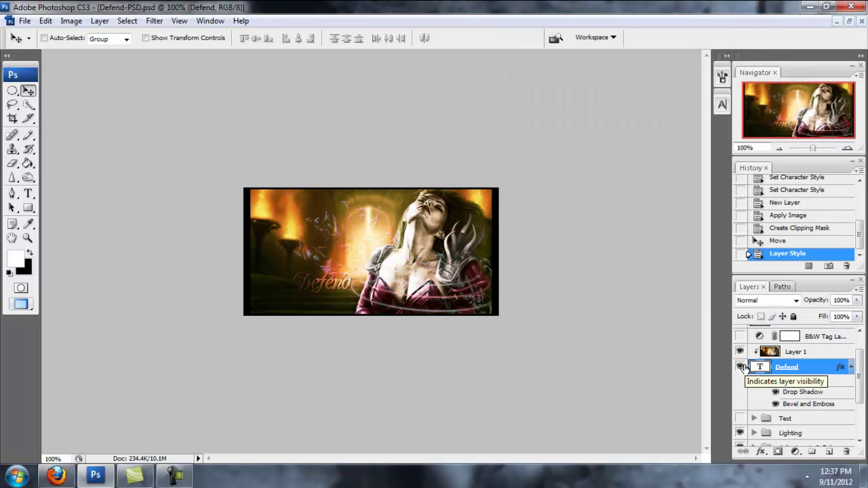
Step: Collapse the Defend layer's effects list and reduce the layer's opacity to 63%
left_click(852, 367)
left_click(857, 300)
left_click_drag(857, 316, 835, 318)
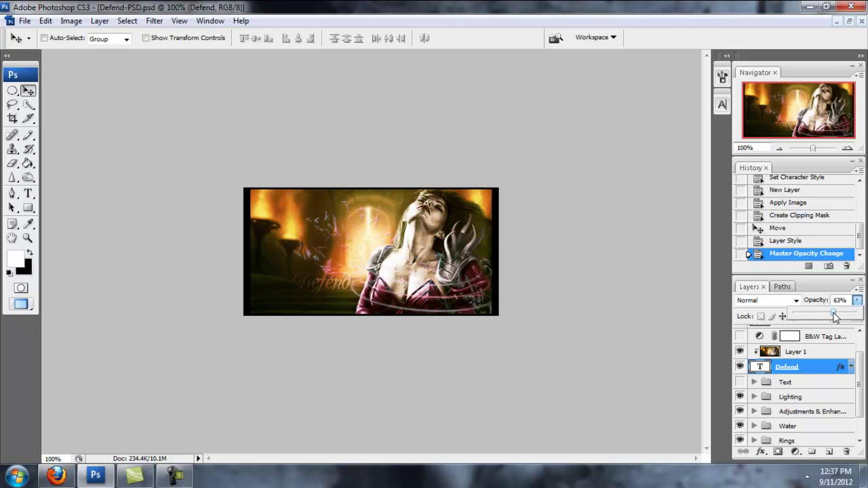
left_click(344, 291)
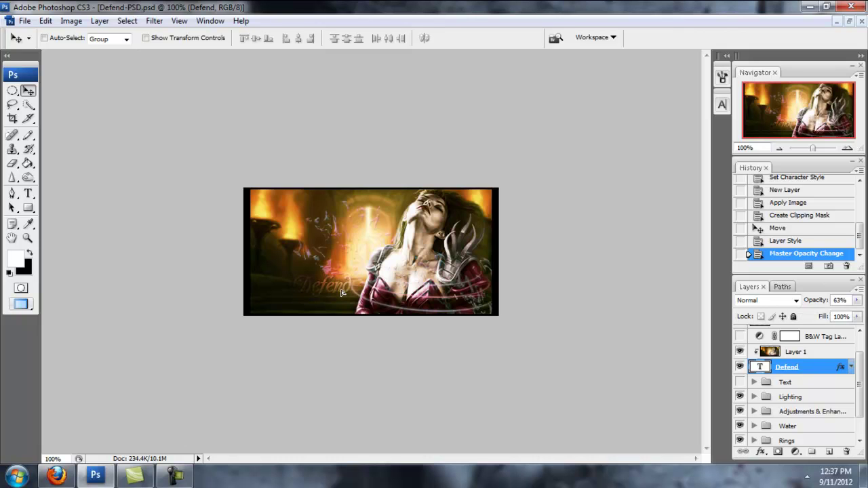
Step: Reposition the clipped image layer within the Defend text to change which part of the artwork fills the letters
left_click_drag(342, 294, 356, 288)
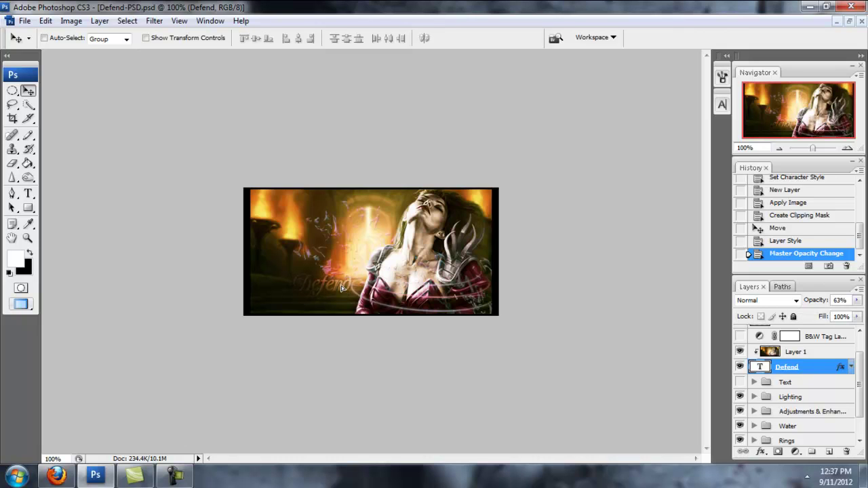
left_click(806, 351)
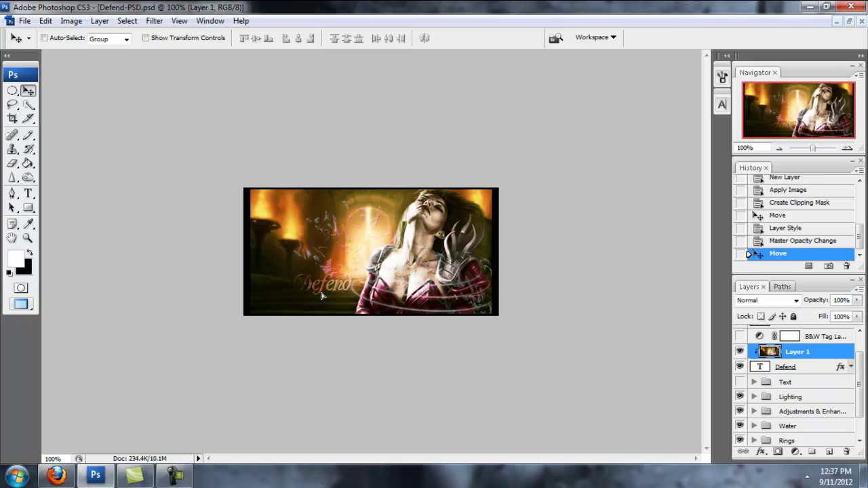
left_click_drag(320, 288, 339, 305)
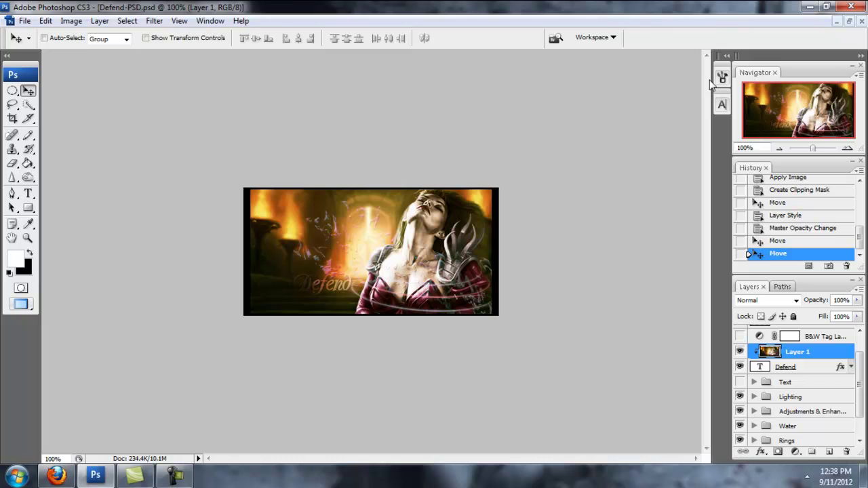
Step: Close the Defend-PSD document without saving the changes
left_click(861, 21)
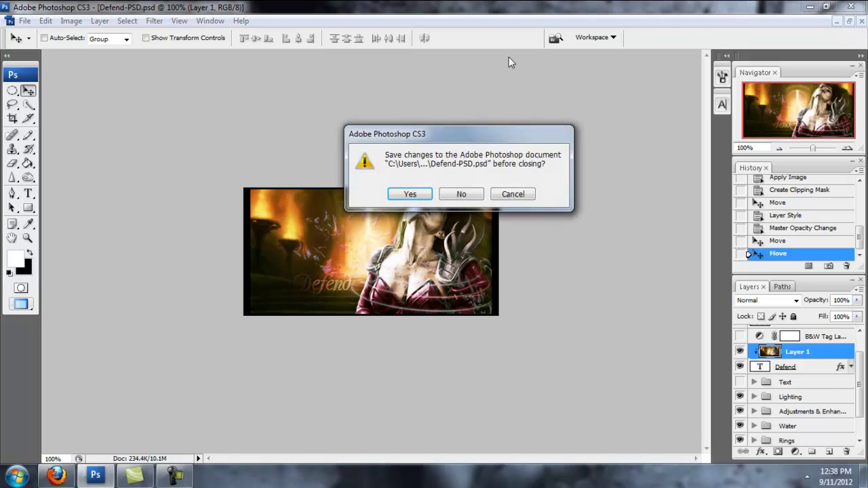
left_click(461, 194)
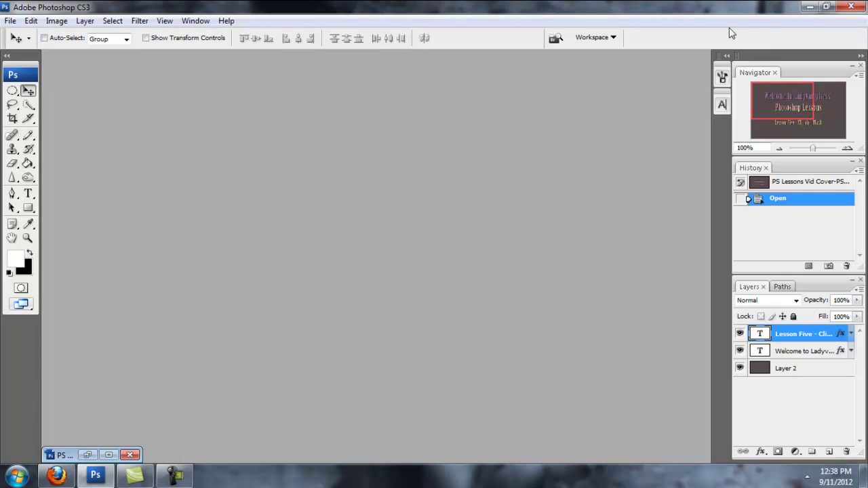
left_click(10, 21)
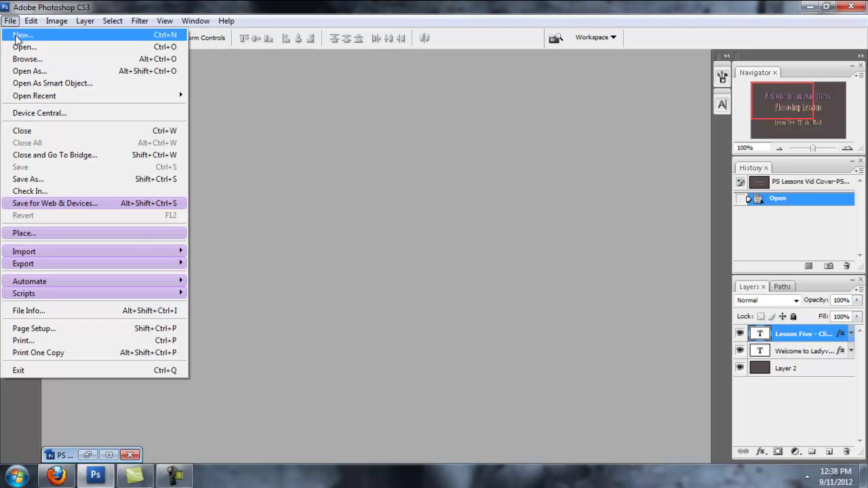
mouse_move(58, 25)
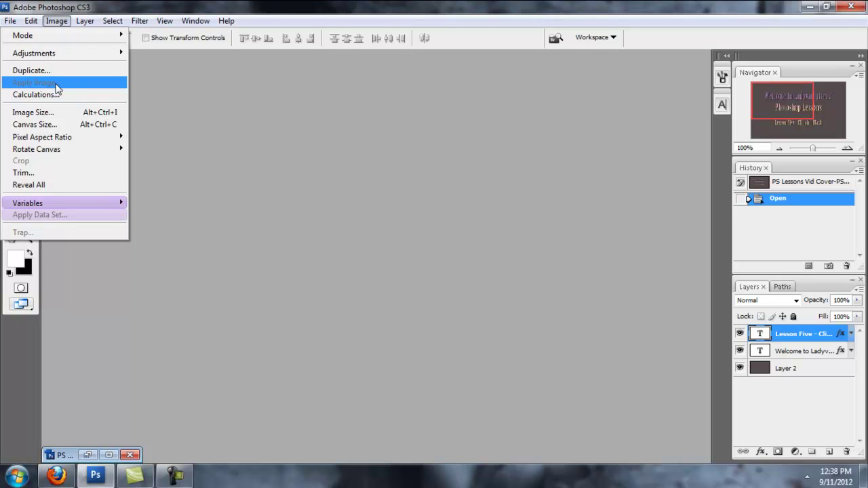
left_click(401, 3)
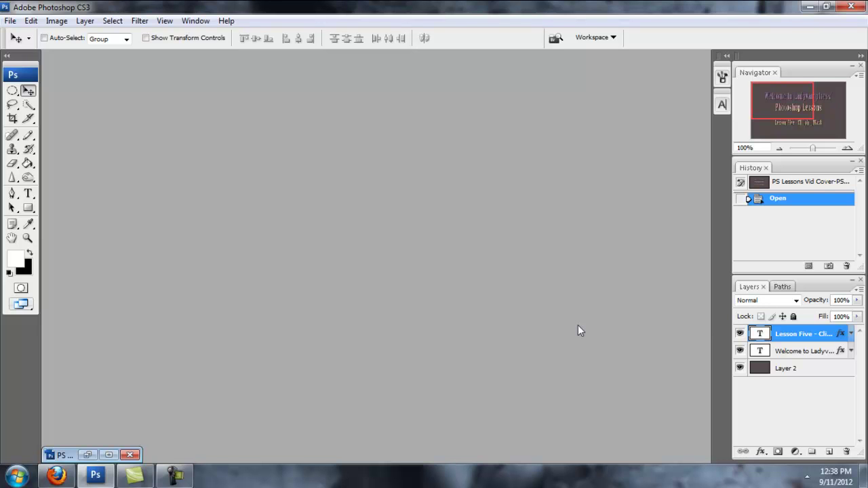
left_click(11, 20)
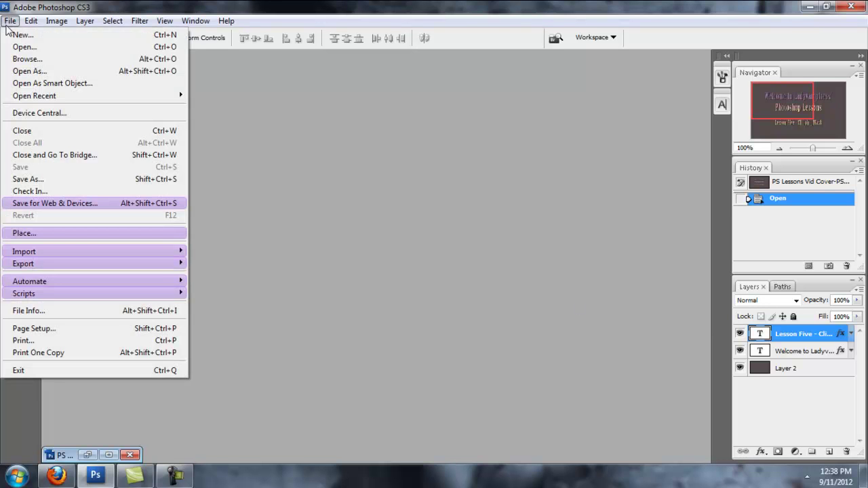
left_click(13, 31)
left_click(558, 131)
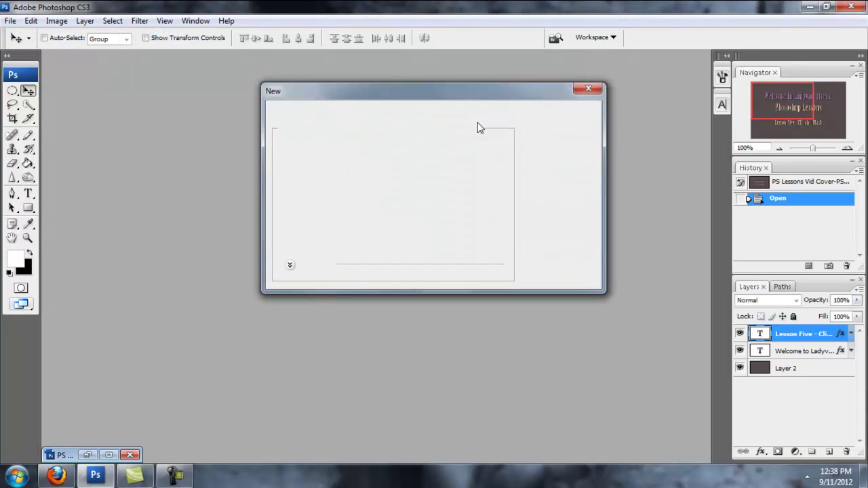
Step: Open the Snow Fall-PSD document from the PSDs folder
left_click(8, 21)
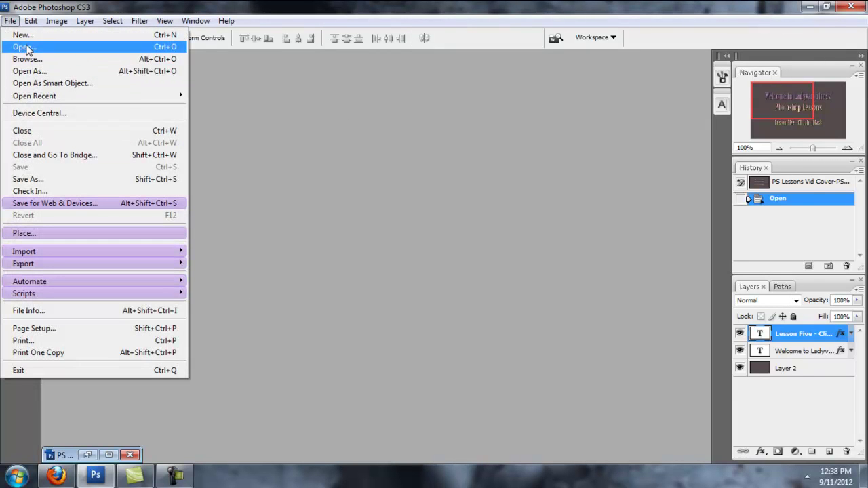
left_click(17, 47)
left_click(487, 164)
scroll(489, 170, "down", 15)
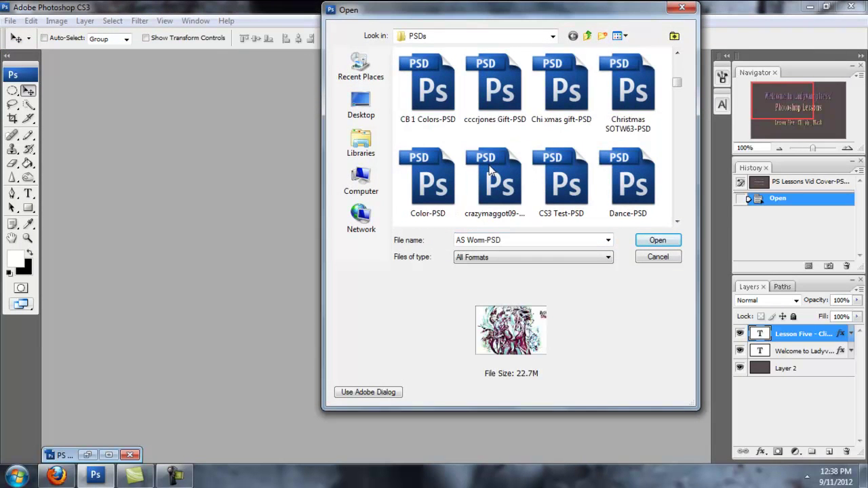
scroll(490, 169, "down", 5)
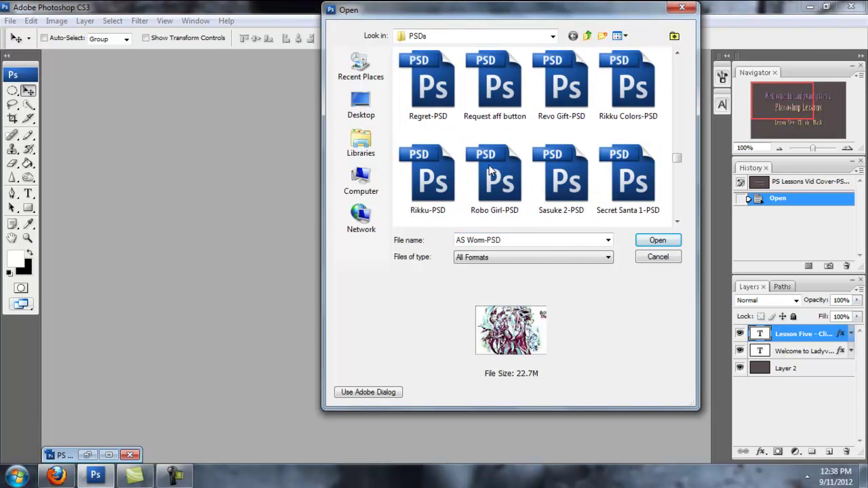
scroll(491, 170, "down", 2)
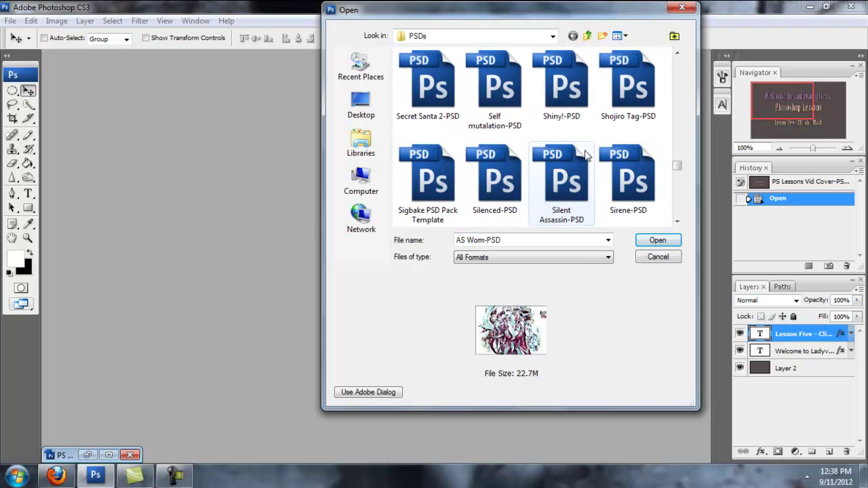
scroll(557, 163, "up", 1)
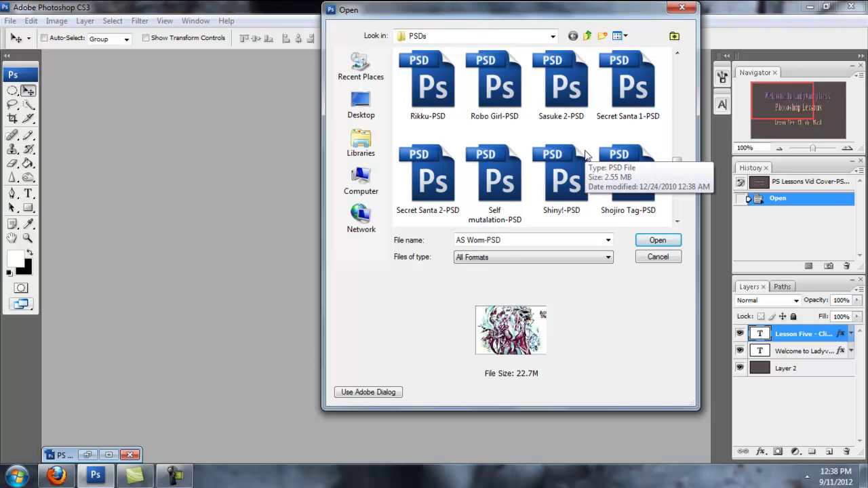
scroll(586, 155, "down", 1)
scroll(586, 155, "down", 1)
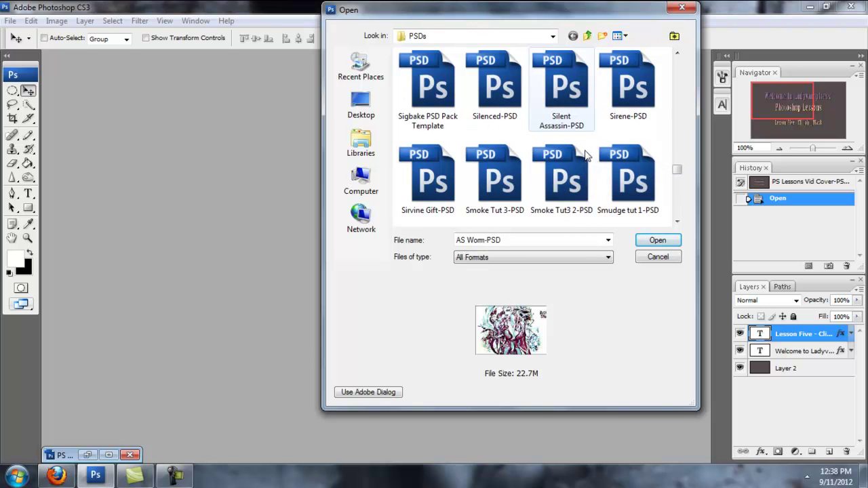
scroll(586, 156, "down", 1)
double_click(521, 184)
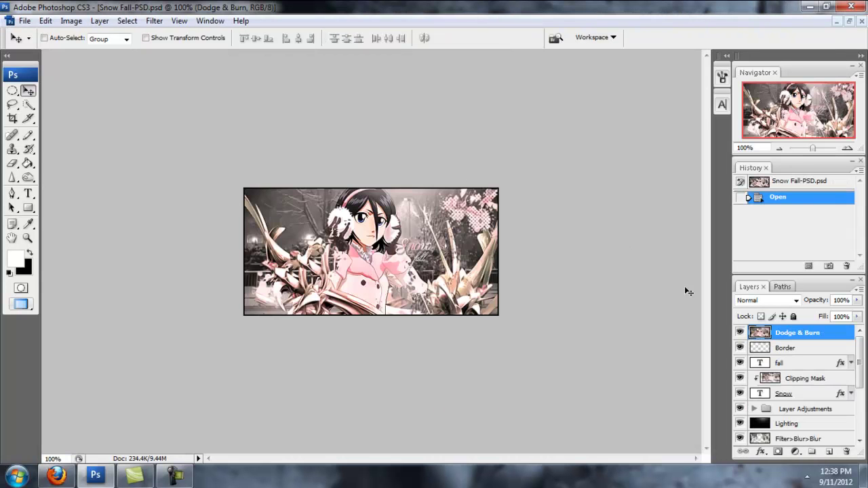
Step: Hide the Dodge & Burn, Border, fall, Clipping Mask and Snow layers at the top of the layer stack
left_click(741, 332)
left_click(740, 348)
left_click(740, 364)
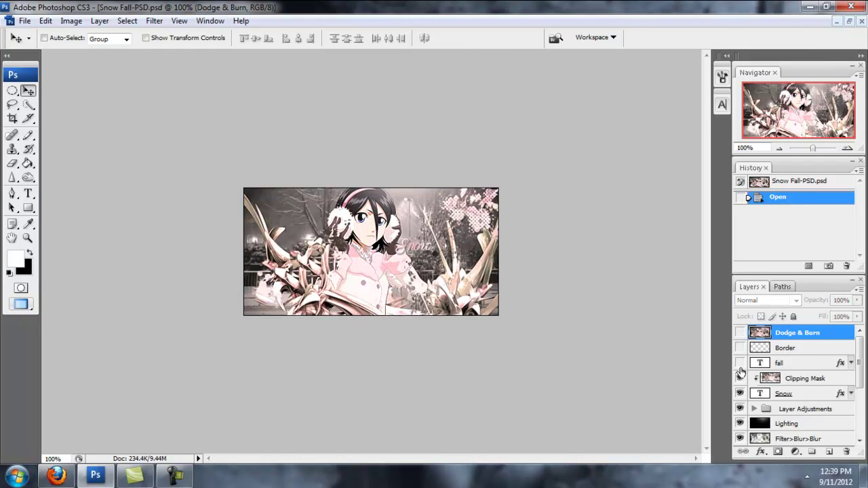
left_click_drag(740, 384, 741, 396)
Step: Hide the Layer Adjustments group and the Lighting, Filter>Blur>Blur and Topaz layers
scroll(835, 385, "down", 1)
scroll(836, 386, "down", 2)
scroll(836, 385, "down", 2)
scroll(835, 386, "up", 1)
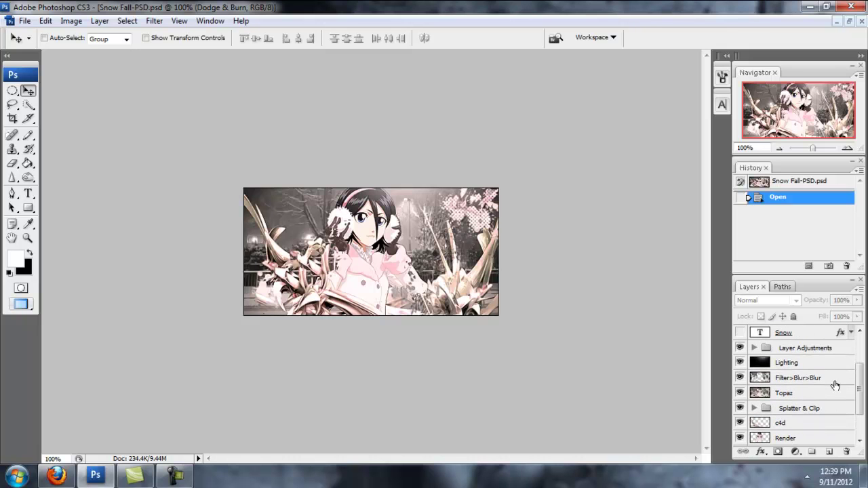
left_click_drag(740, 347, 741, 395)
Step: Expand the Splatter & Clip group and hide its layers, leaving only its lowest Splatter Brush layer visible
left_click(753, 411)
scroll(753, 400, "down", 5)
left_click_drag(740, 347, 746, 440)
scroll(746, 403, "down", 5)
left_click_drag(744, 388, 741, 439)
scroll(753, 421, "down", 4)
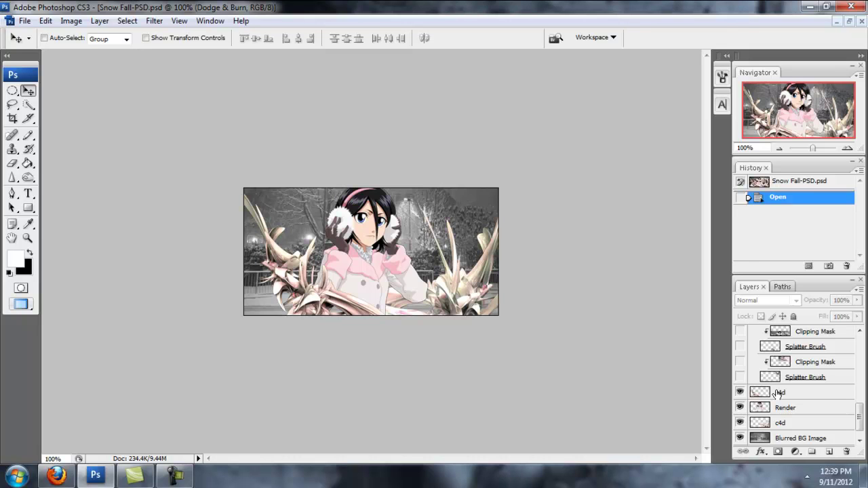
left_click(740, 377)
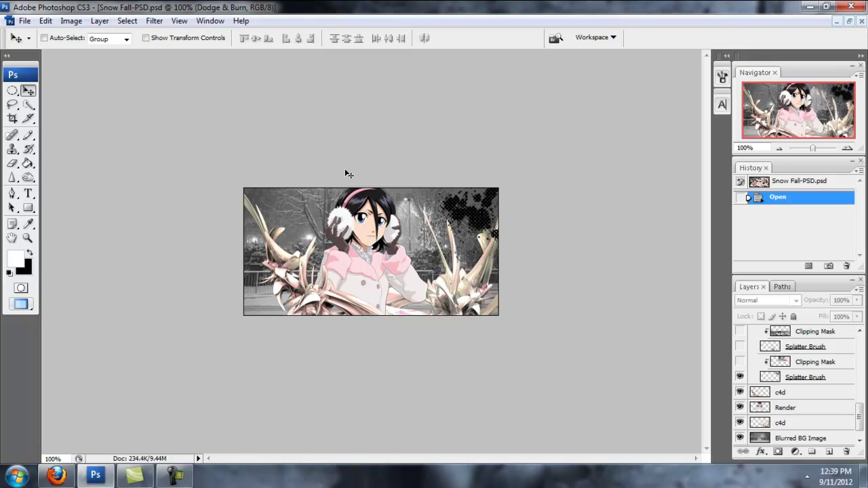
Step: Minimize Photoshop and browse in Windows Explorer to the Presets folder under C:, Program Files (x86), Adobe, Adobe Photoshop CS3
left_click(809, 7)
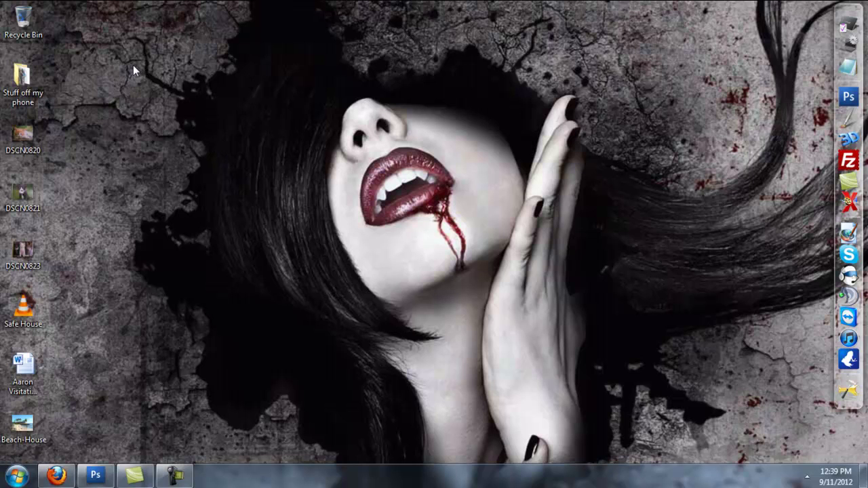
left_click(11, 479)
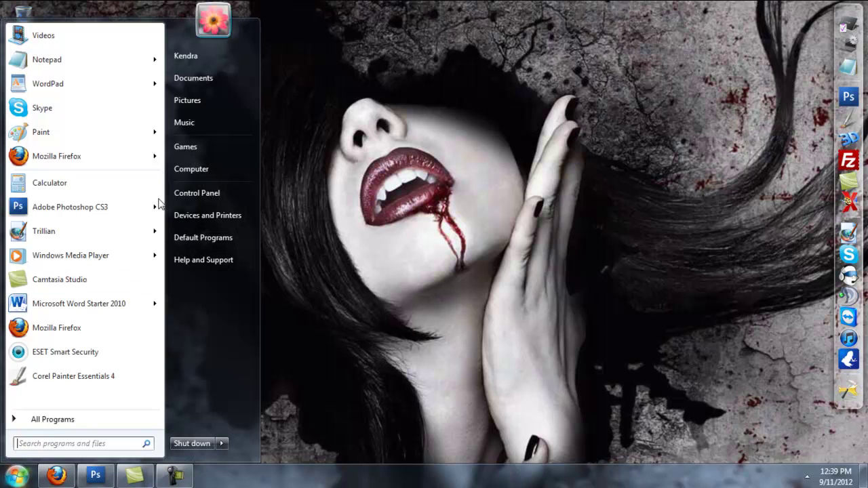
left_click(190, 170)
double_click(342, 163)
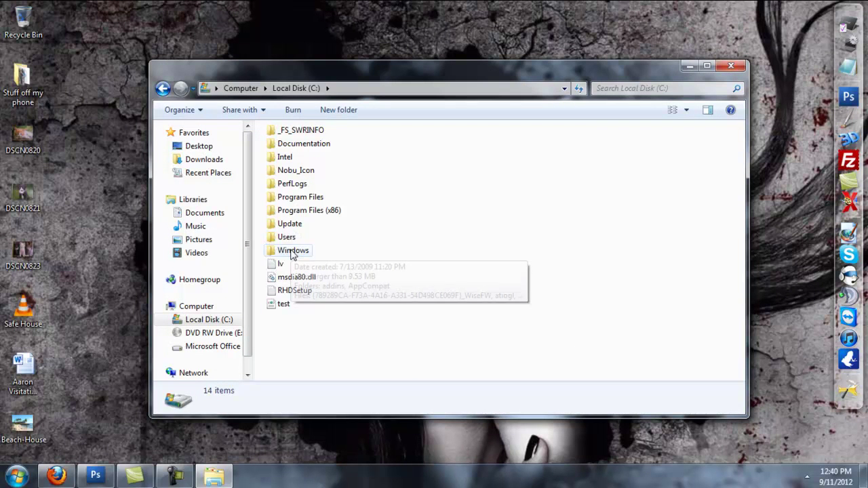
double_click(293, 212)
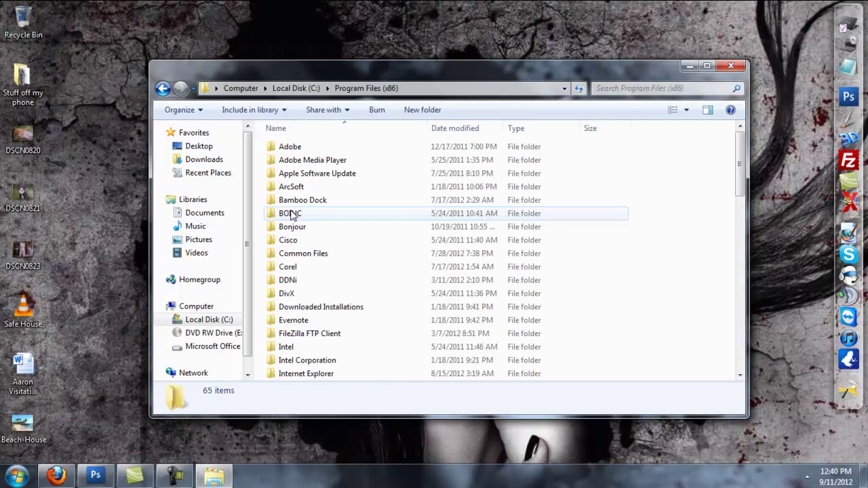
double_click(295, 149)
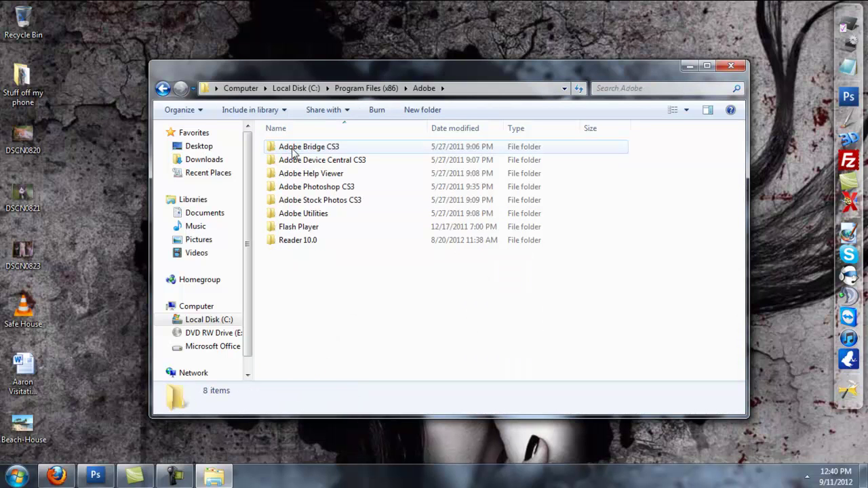
double_click(293, 188)
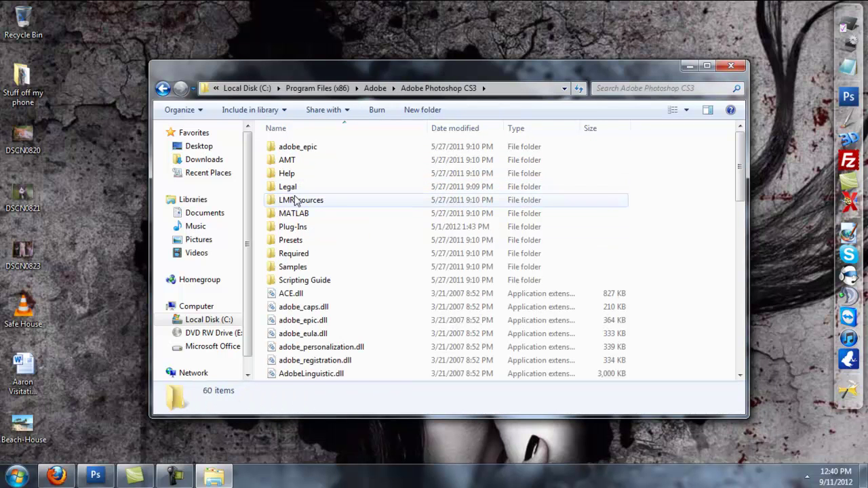
double_click(296, 241)
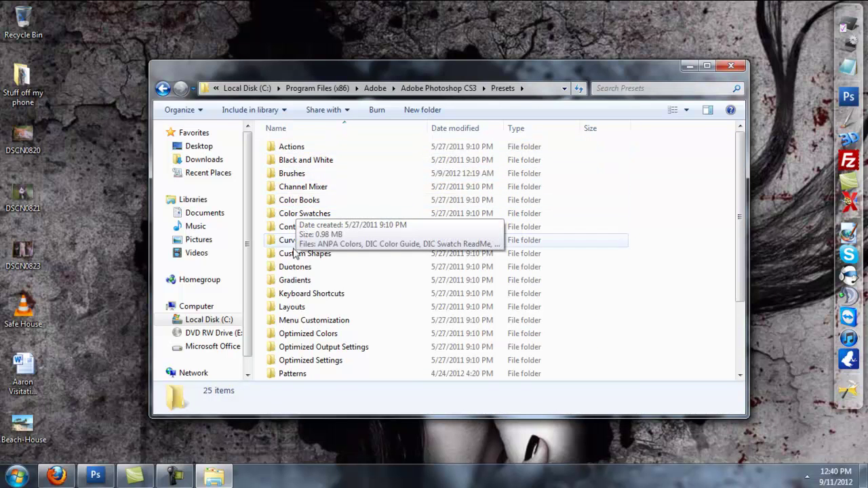
Step: Open the Brushes folder inside Presets, look at where downloaded brush files are pasted, and close the Explorer window
scroll(311, 329, "down", 1)
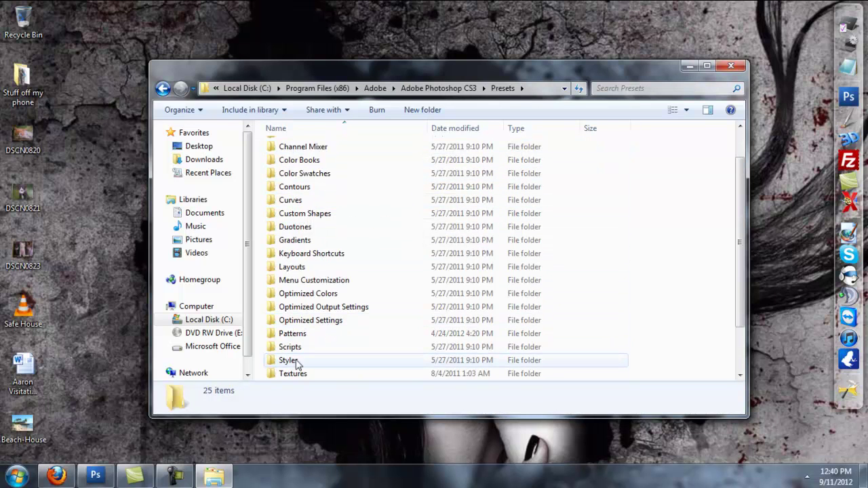
scroll(298, 363, "down", 2)
scroll(305, 342, "up", 3)
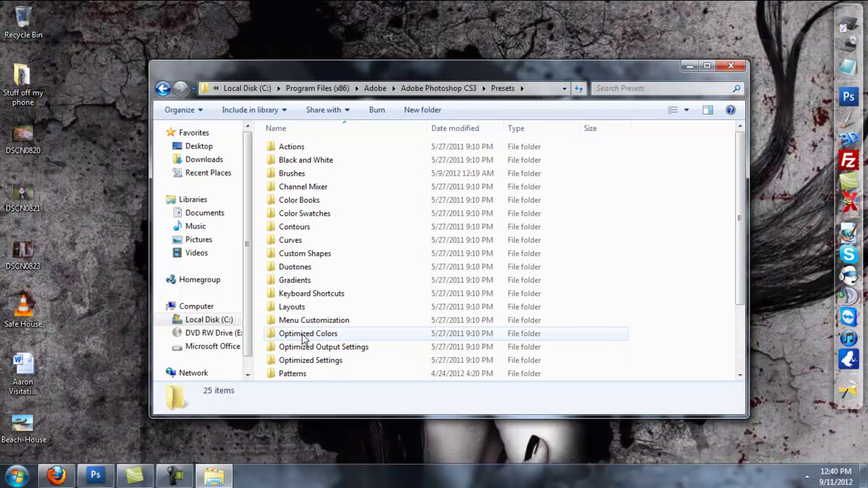
double_click(285, 176)
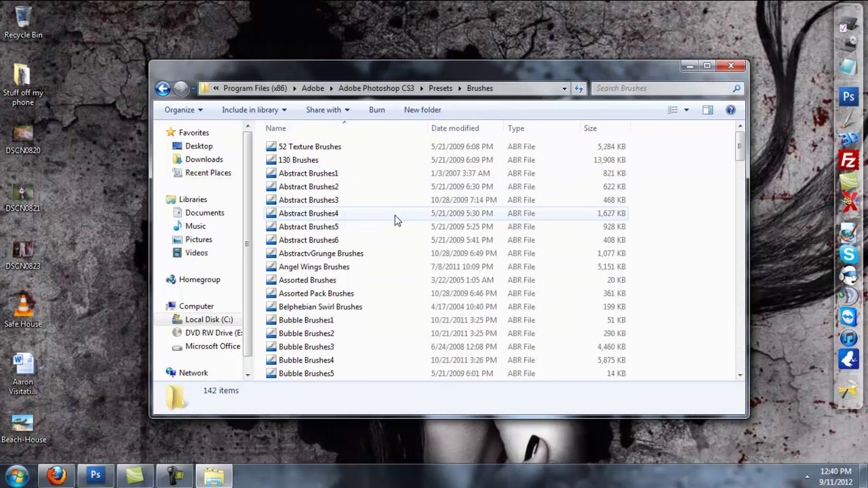
right_click(397, 219)
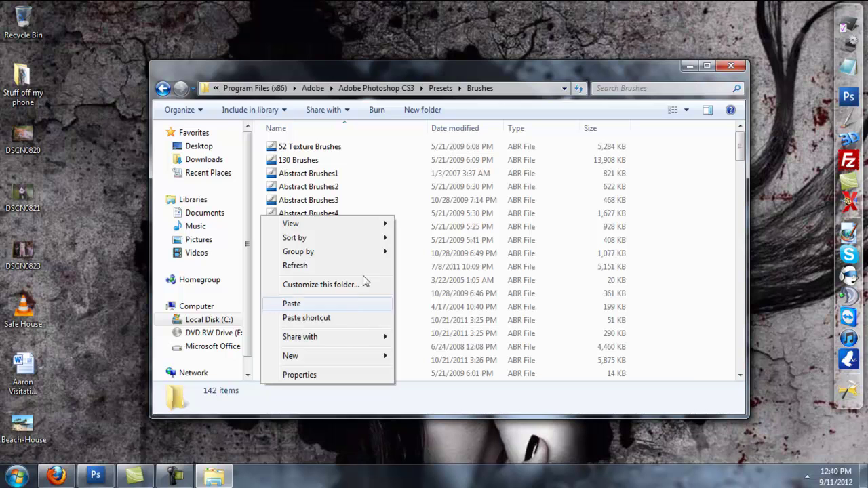
left_click(449, 88)
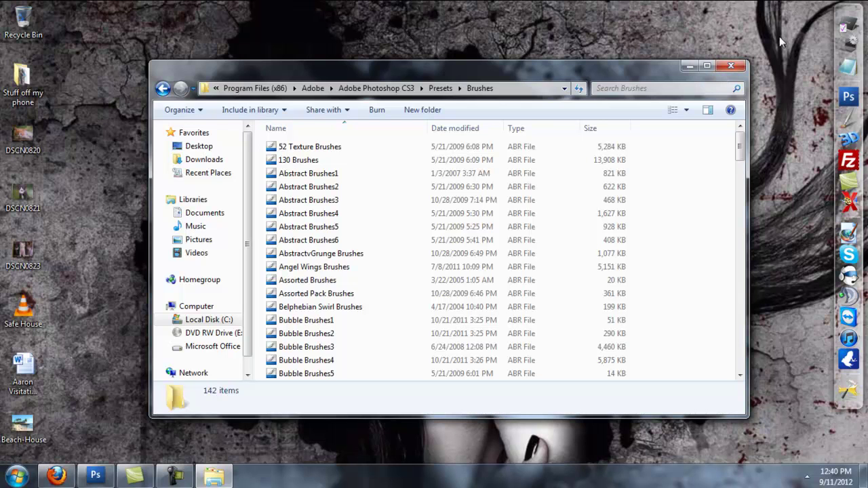
left_click(731, 67)
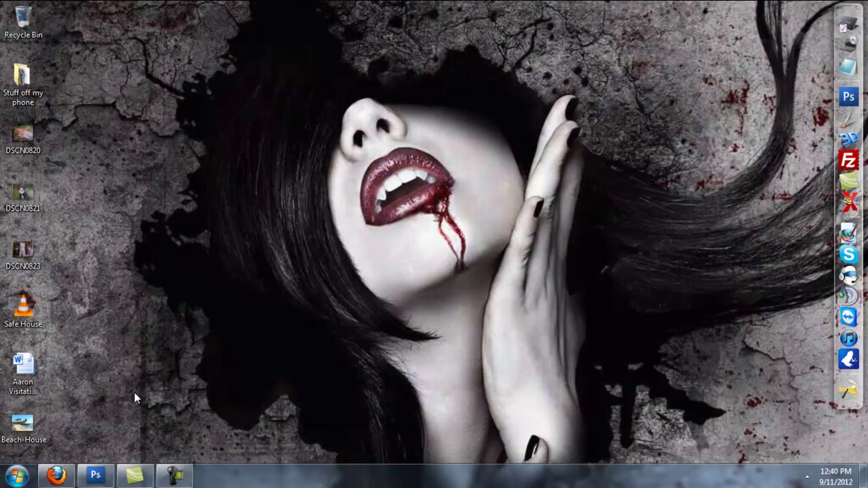
Step: Switch back to Photoshop and select the Brush Tool in place of the Pencil Tool
left_click(95, 475)
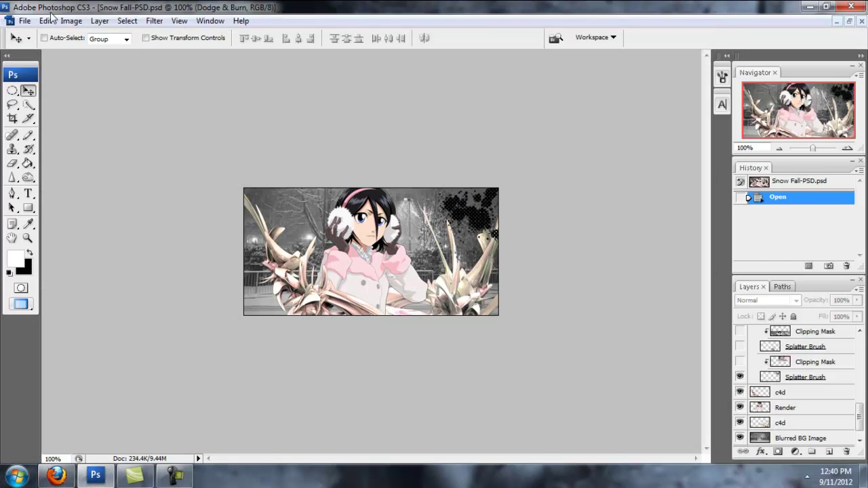
left_click(29, 135)
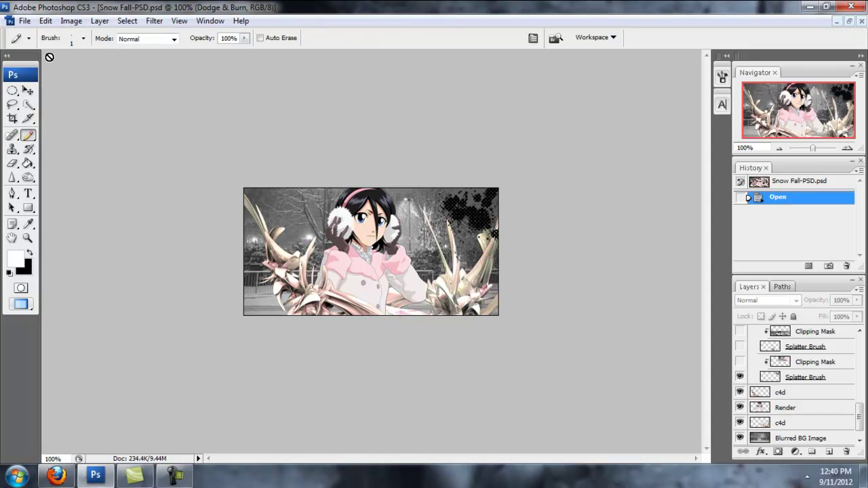
right_click(28, 135)
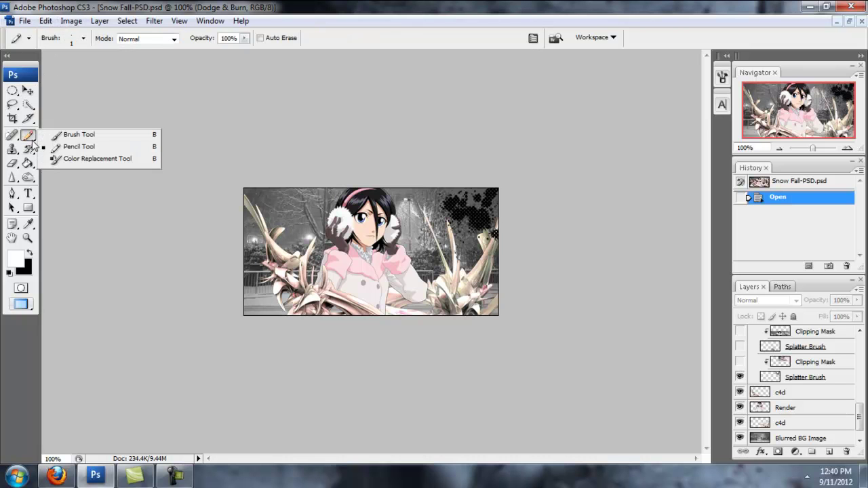
left_click(67, 135)
Step: Replace the current brushes with the Smudge Brushes1 set
left_click(84, 39)
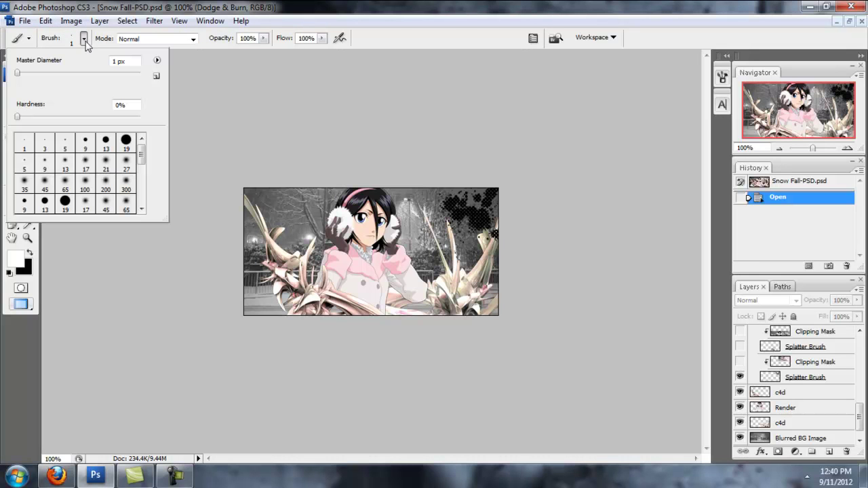
left_click(84, 40)
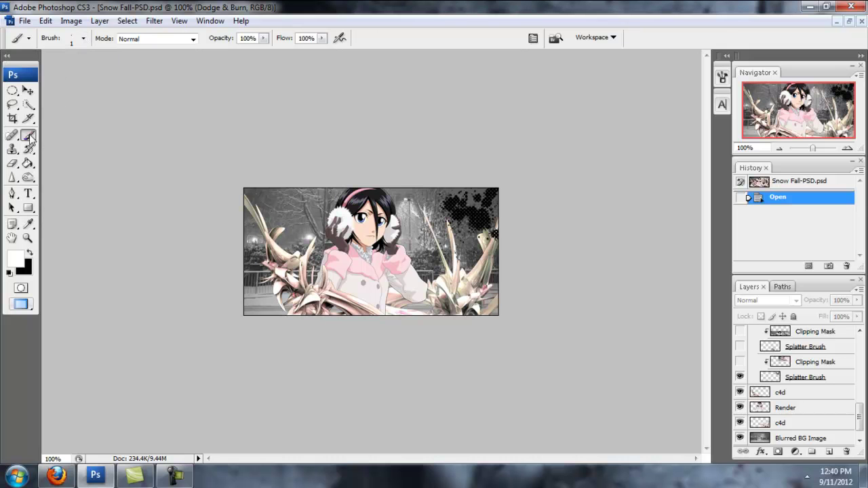
left_click(85, 39)
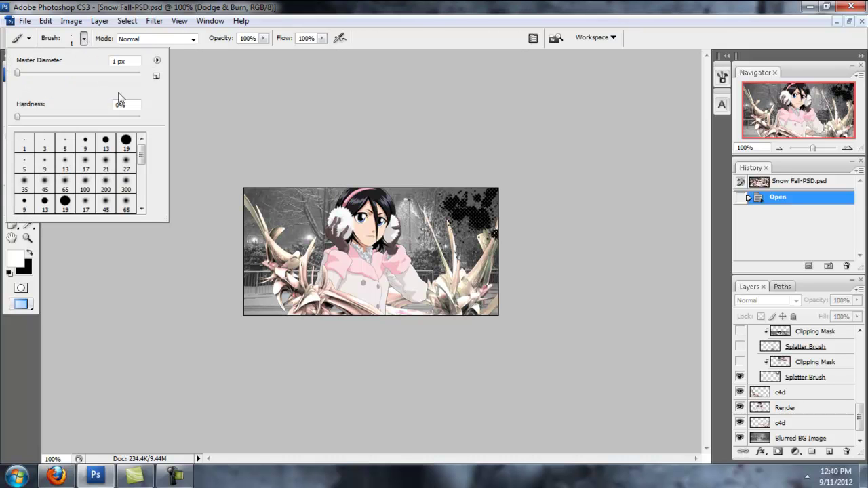
left_click(157, 60)
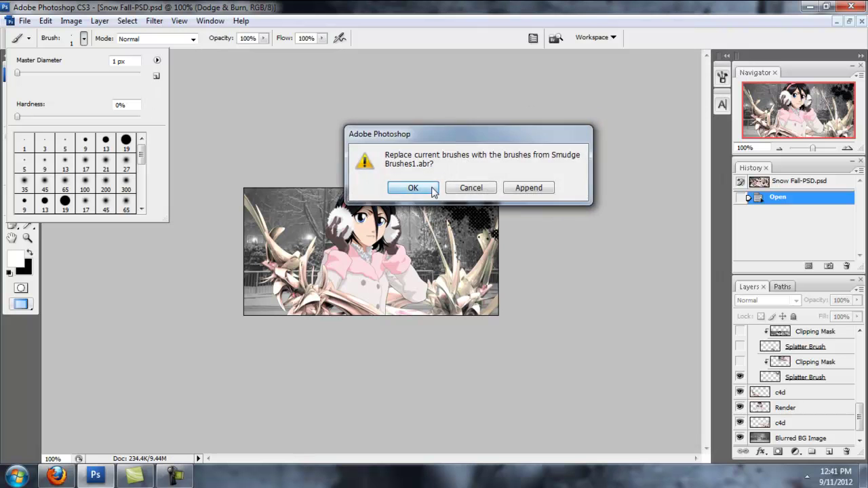
left_click(414, 188)
Step: Replace the current brushes with the Smudge Brushes2 set and pick its first brush, 172 px in size
left_click(156, 60)
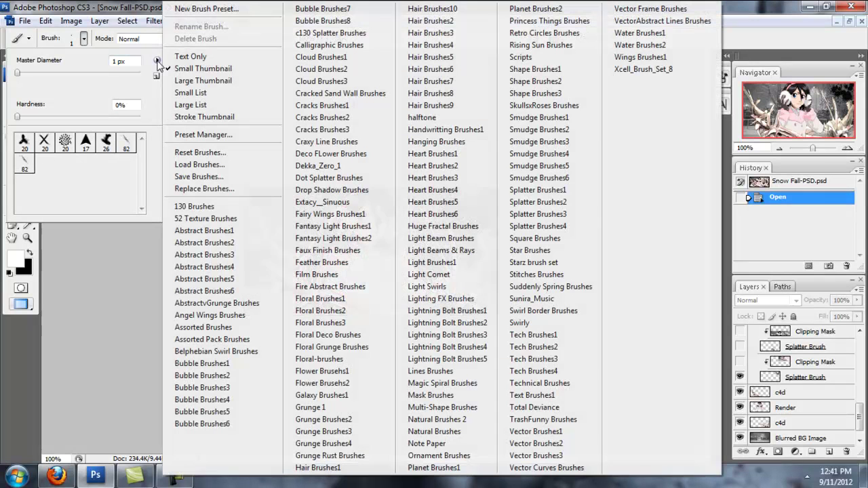
left_click(527, 130)
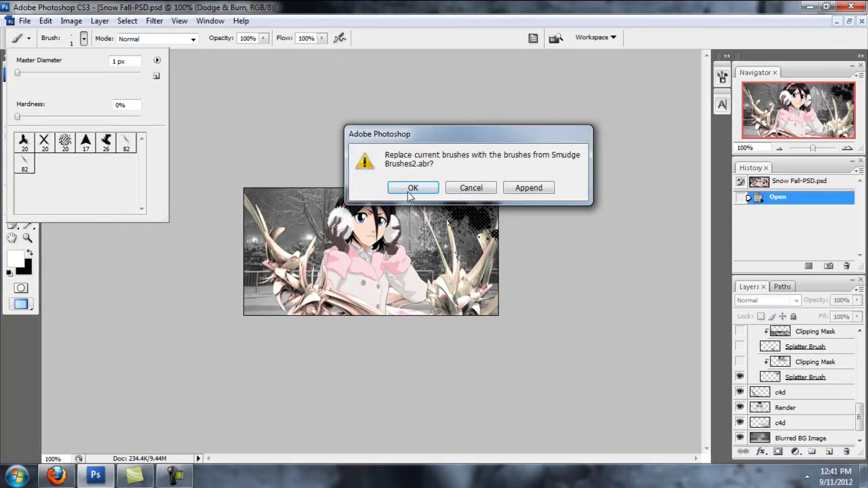
left_click(411, 188)
left_click(19, 148)
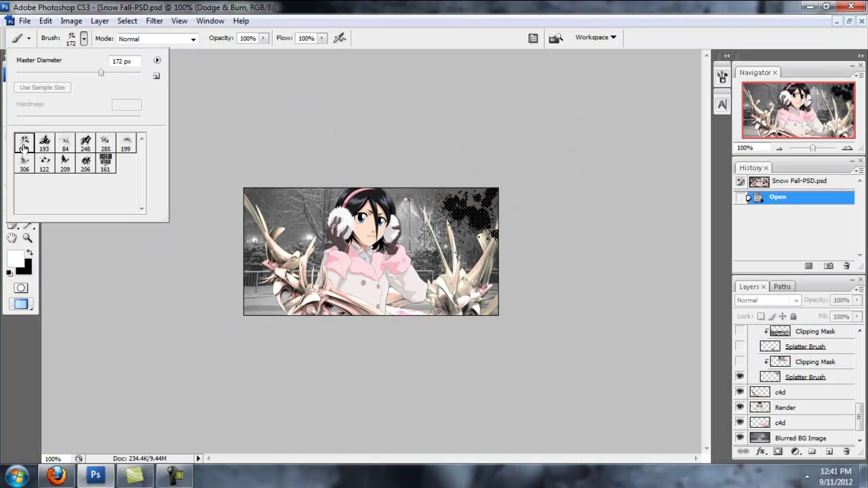
left_click(191, 8)
Step: Try one white stamp of the smudge brush on a new layer above the upper c4d layer, and delete the stroke from the history
left_click(833, 382)
left_click(836, 392)
left_click(831, 454)
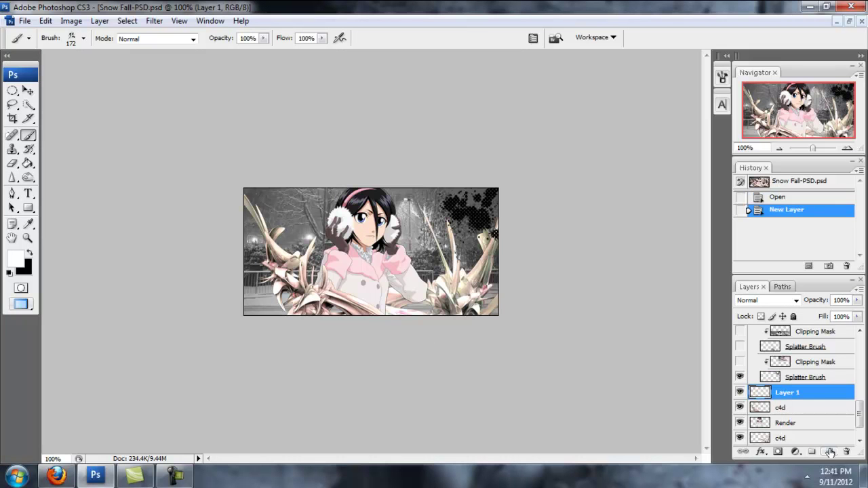
left_click(298, 224)
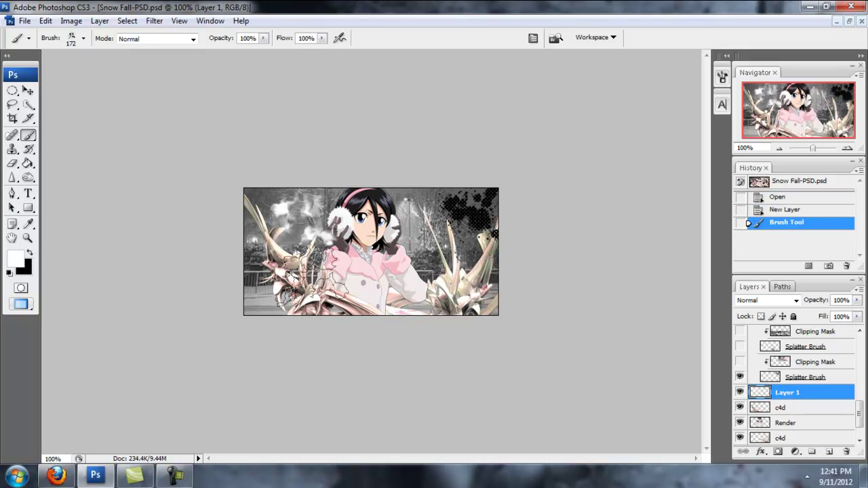
left_click(846, 265)
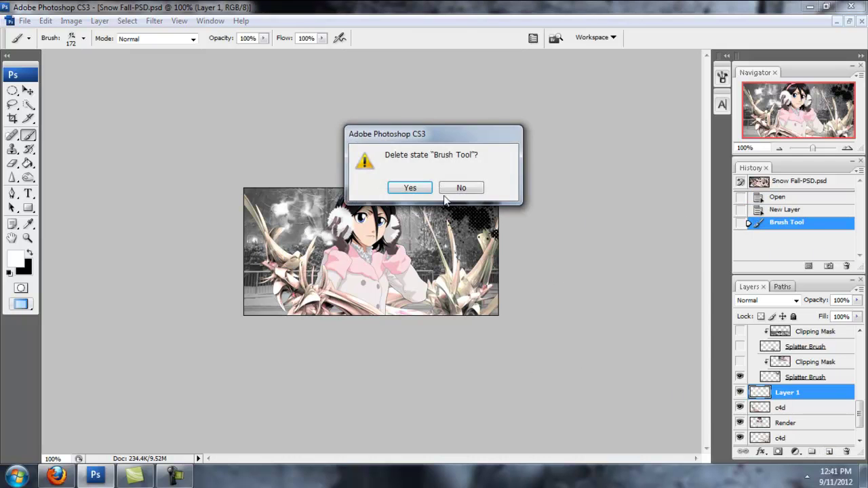
left_click(410, 186)
Step: Append the Smudge Brushes3 set to the current brushes
left_click(84, 39)
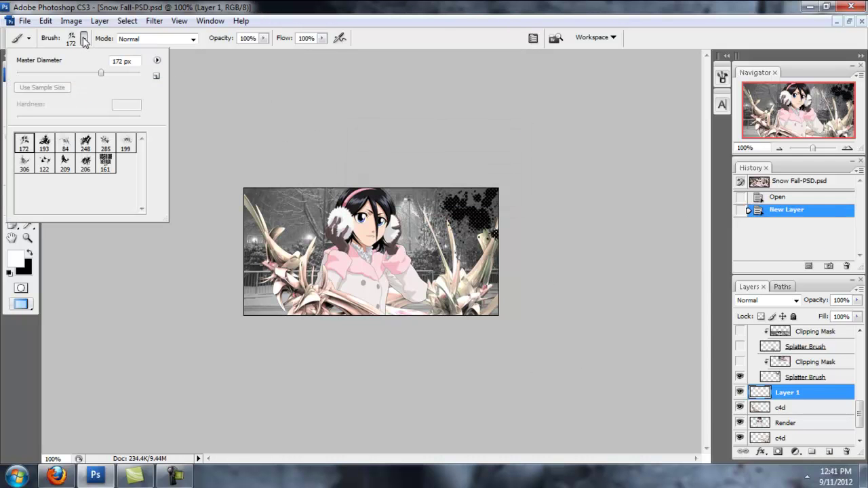
left_click(156, 61)
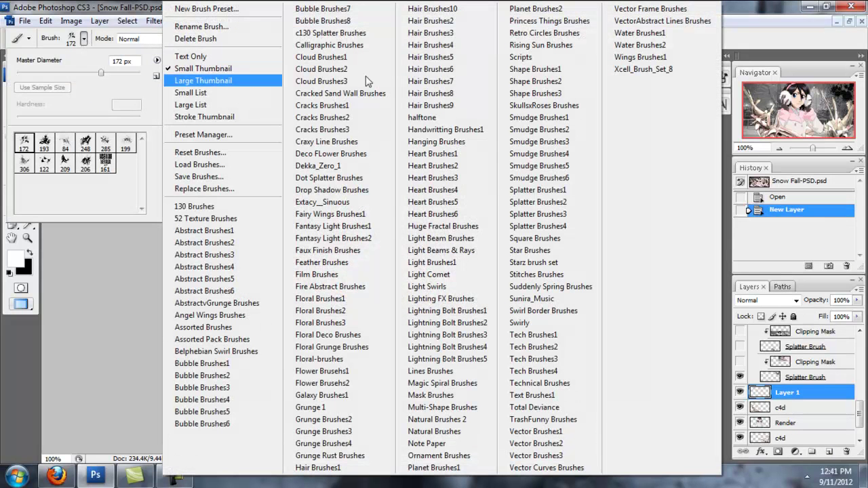
left_click(536, 145)
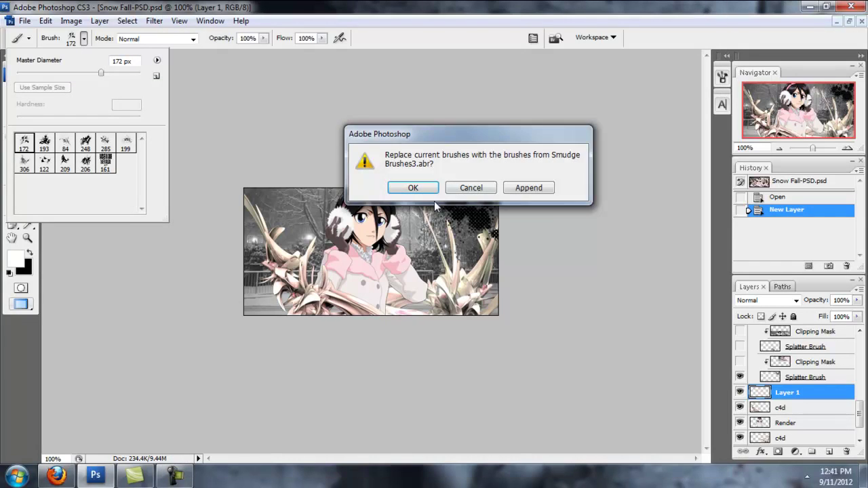
left_click(530, 193)
Step: Replace the current brushes with the Splatter Brushes1 set and set its 718 px splatter brush to a diameter of 150 px
left_click(157, 60)
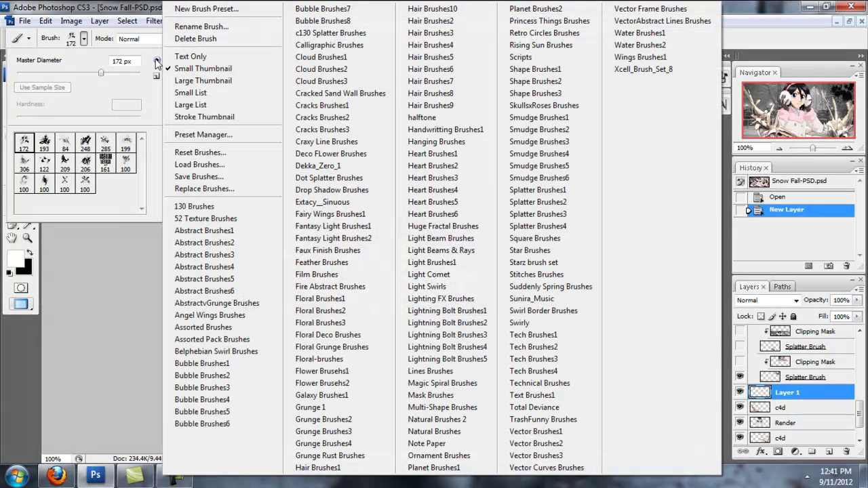
left_click(538, 191)
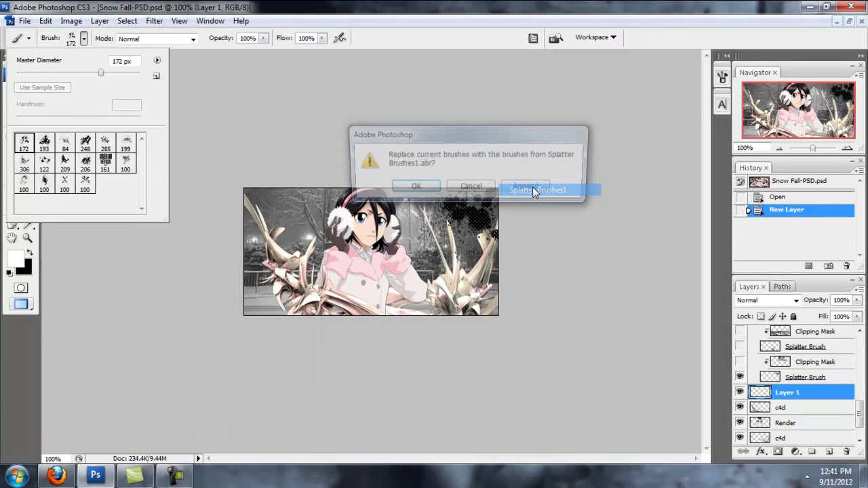
left_click(413, 188)
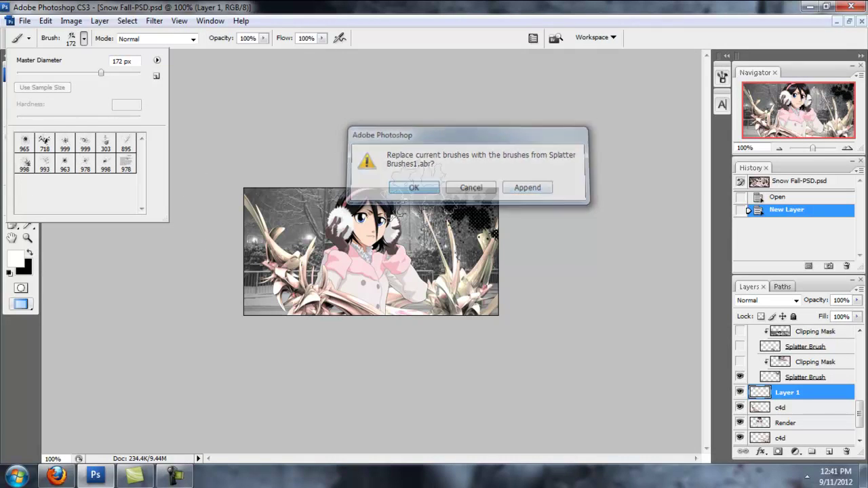
left_click(44, 143)
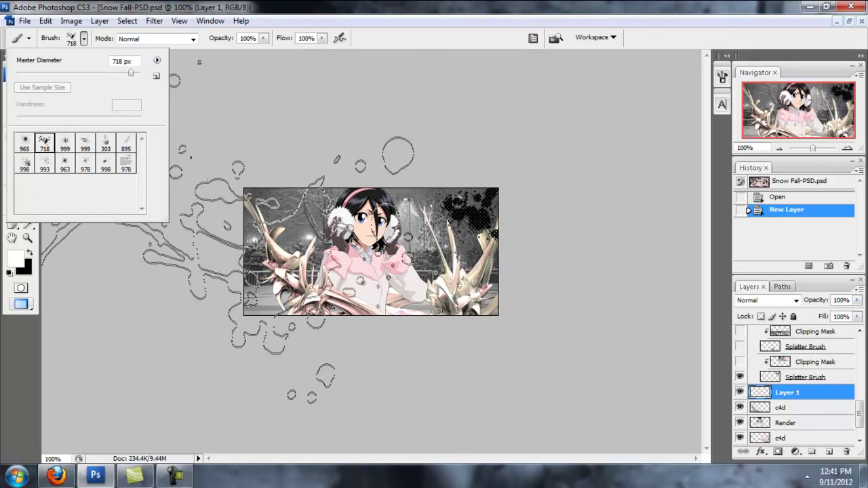
left_click_drag(122, 61, 112, 62)
type("150")
Step: Try the splatter brush beside the character on Layer 1 in white and in black, and delete both strokes from the history
left_click(288, 211)
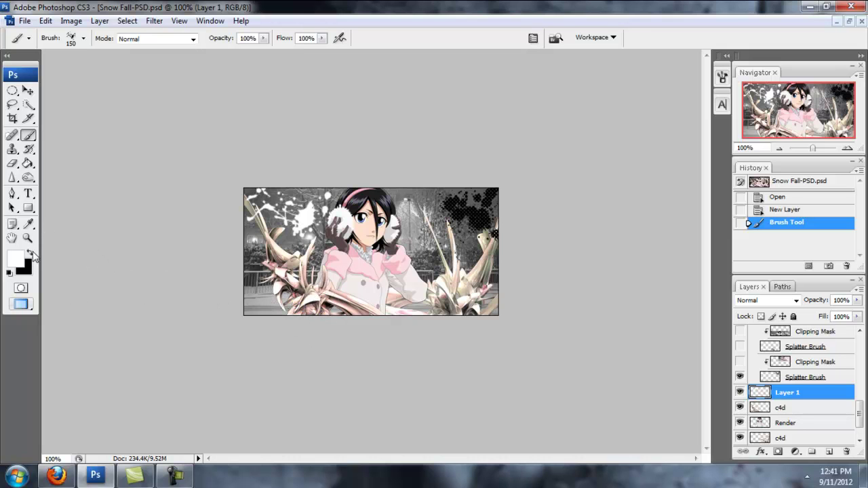
left_click(30, 252)
left_click(290, 241)
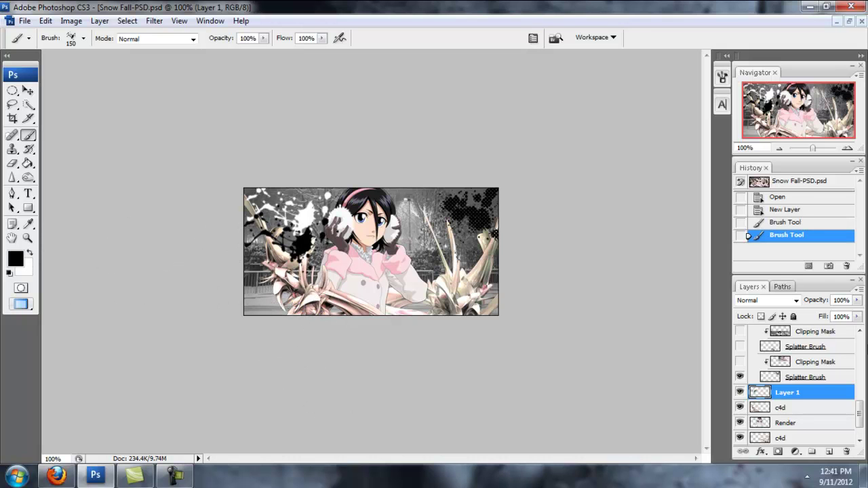
left_click(818, 223)
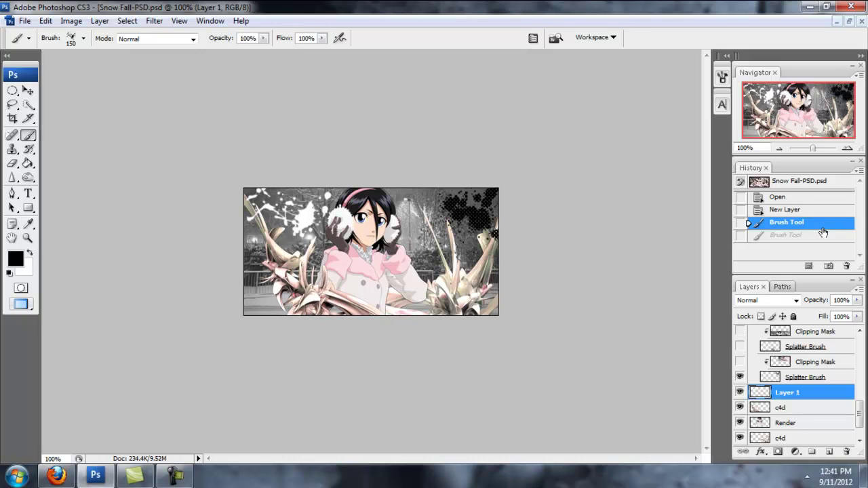
left_click(847, 266)
left_click(410, 190)
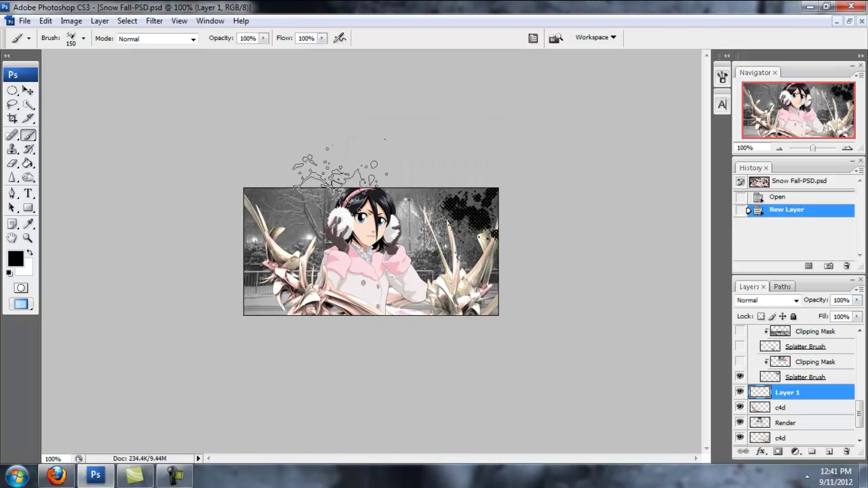
Step: Switch to the Move Tool and delete the empty Layer 1
left_click(27, 92)
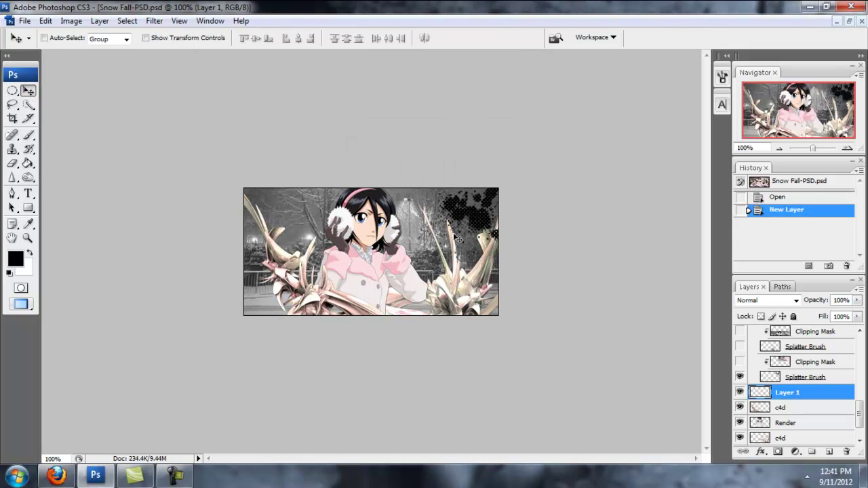
left_click(847, 452)
left_click(411, 189)
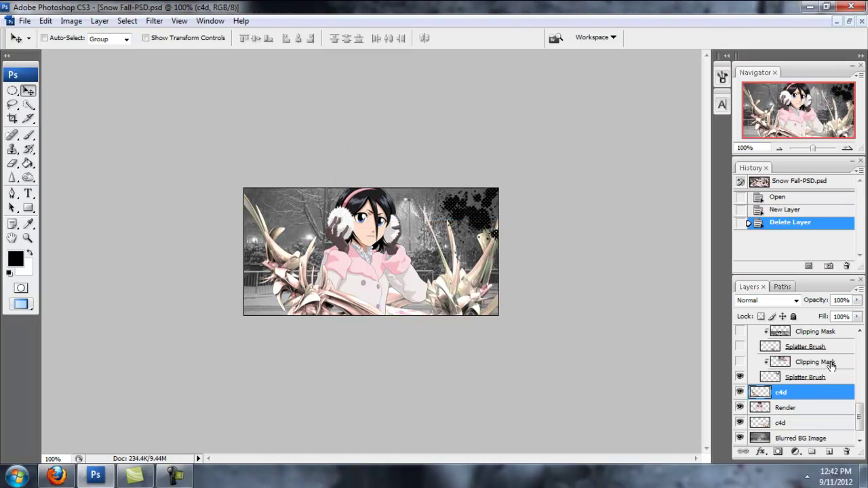
Step: Hide the lowest Splatter Brush layer, and show it again together with the Clipping Mask layer above it
left_click(836, 378)
left_click(740, 381)
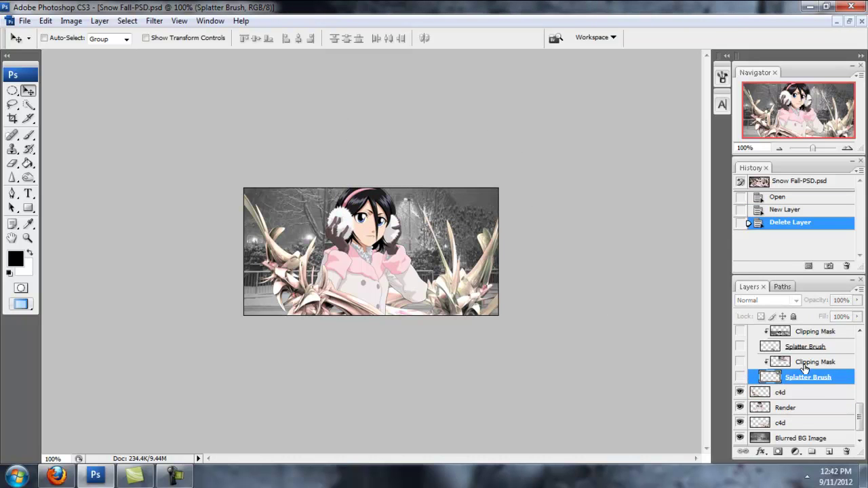
left_click(781, 366)
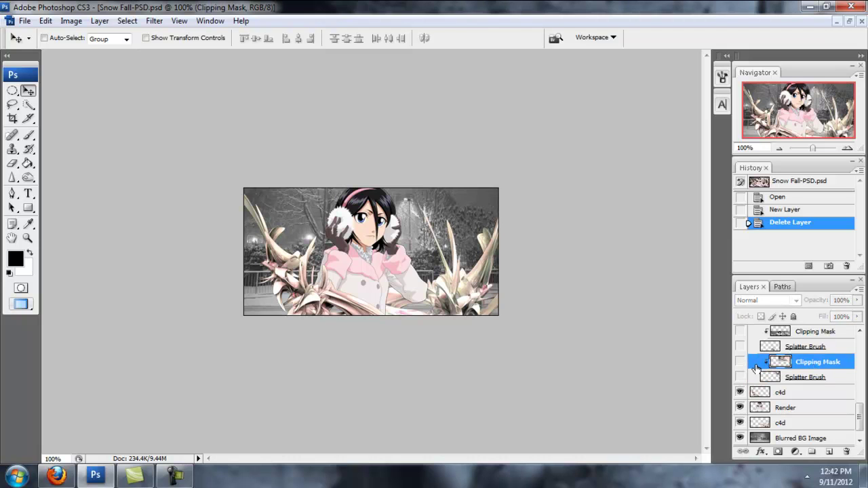
left_click_drag(741, 363, 740, 377)
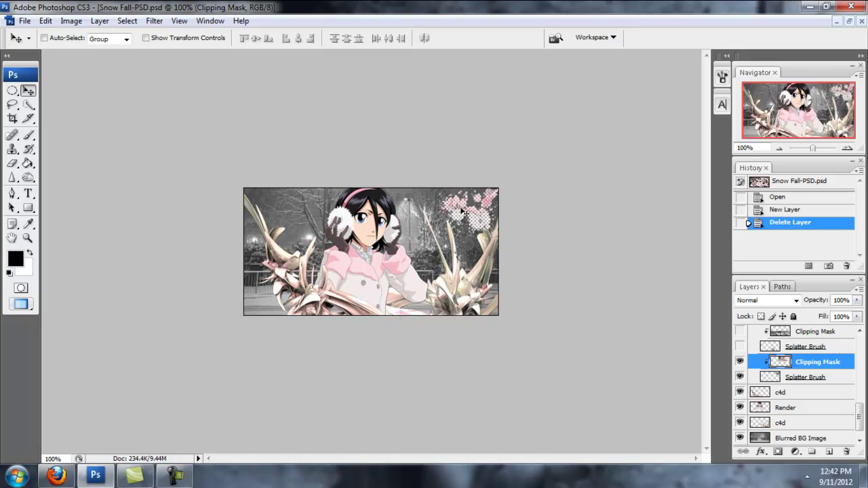
Step: Show the second and third Splatter Brush layers from the bottom of the group, each with its Clipping Mask layer
scroll(814, 380, "up", 2)
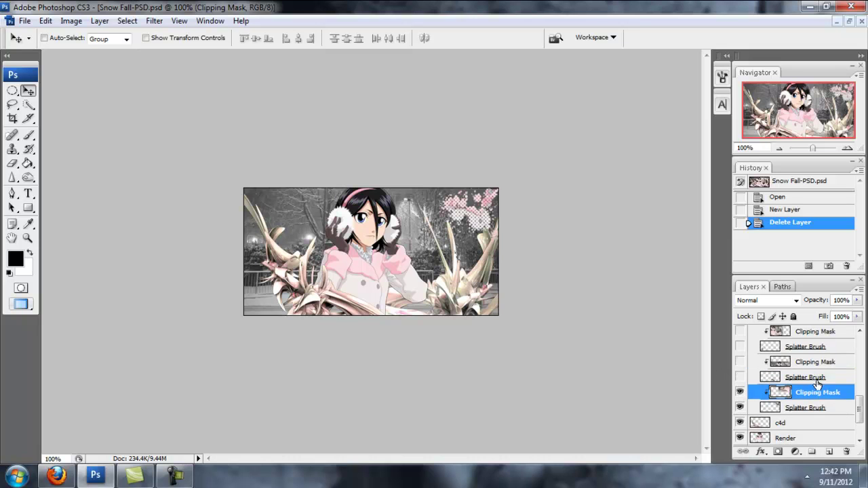
left_click(739, 378)
left_click(740, 363)
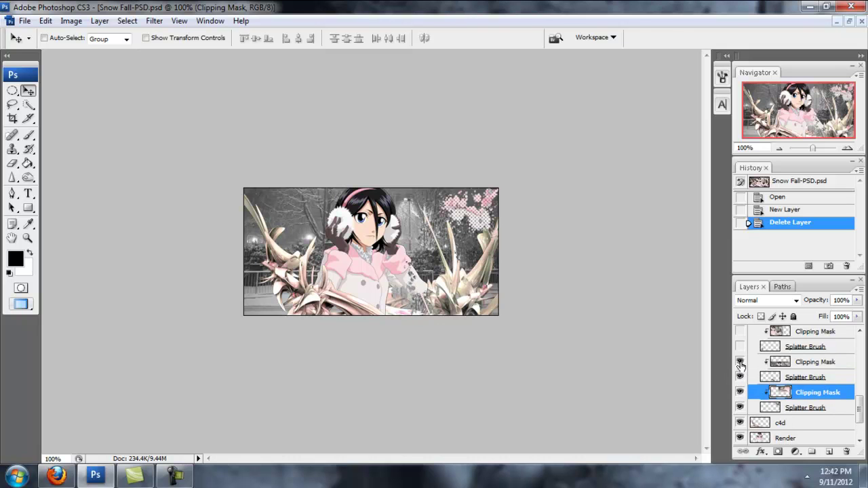
scroll(814, 381, "up", 2)
left_click(740, 377)
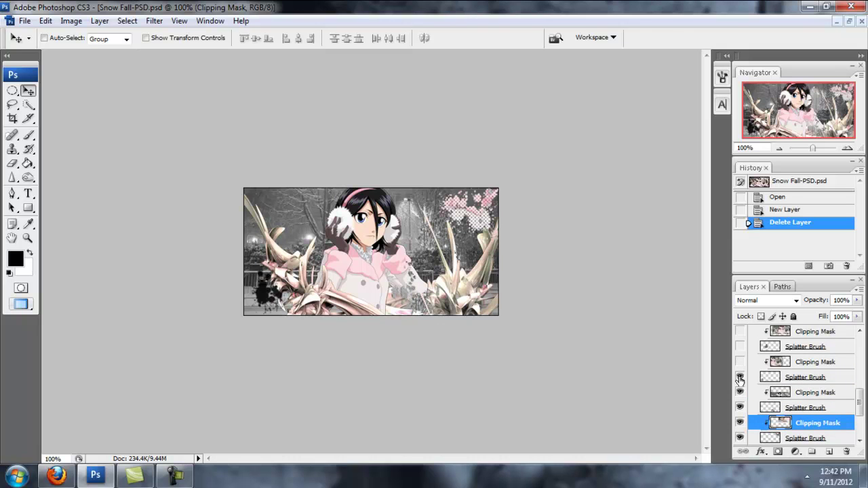
left_click(740, 362)
Step: Show the three uppermost Splatter Brush layers with their Clipping Masks and collapse the Splatter & Clip group
scroll(740, 370, "up", 2)
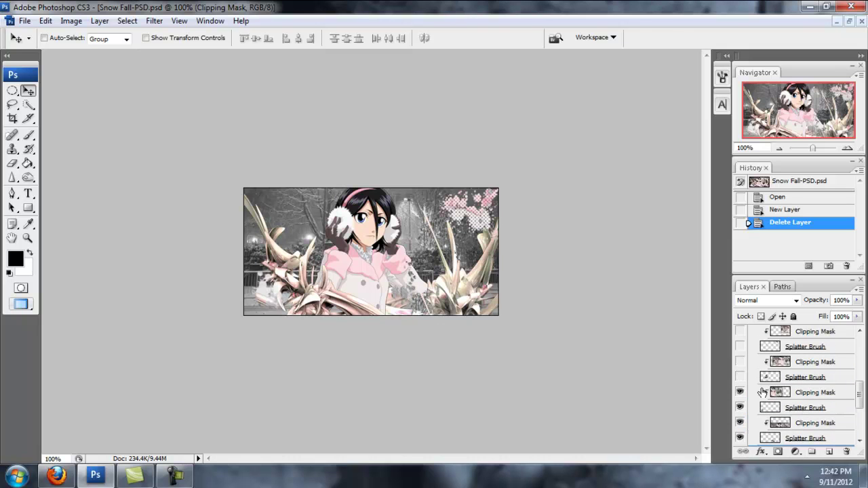
left_click(740, 377)
left_click(740, 377)
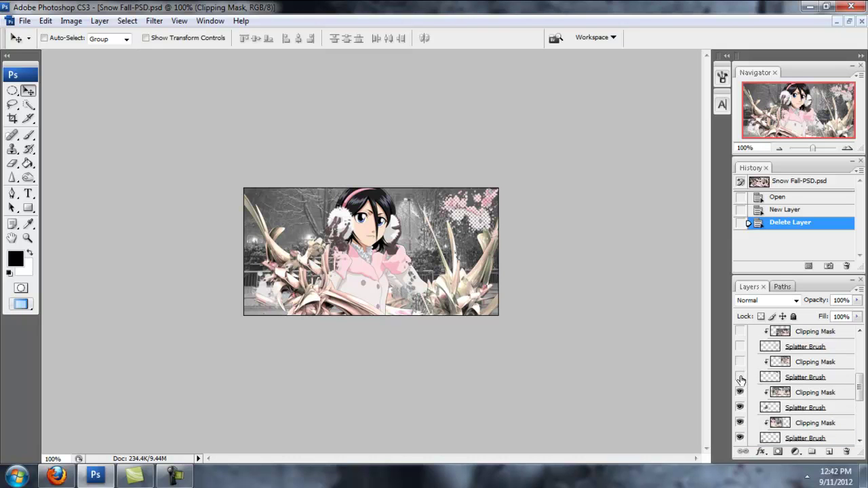
left_click(740, 377)
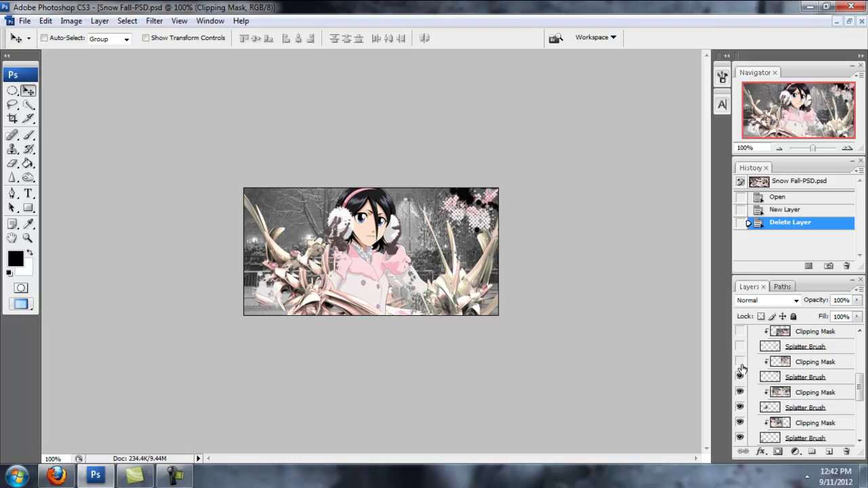
left_click(740, 377)
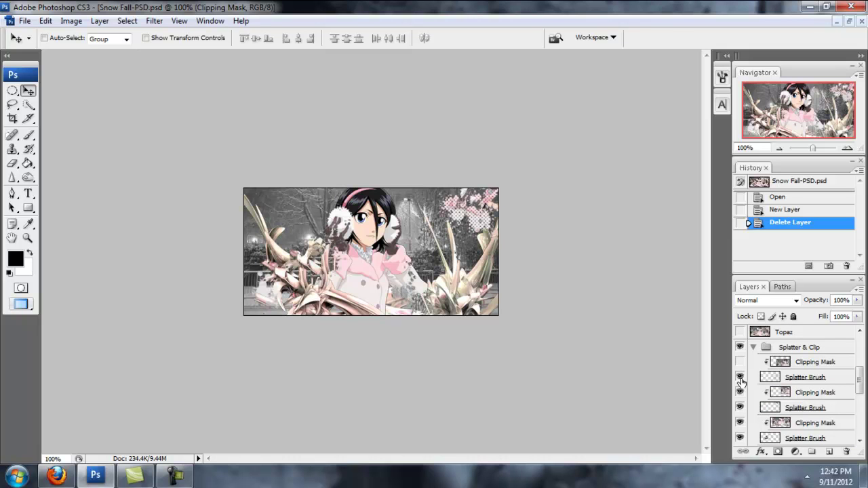
left_click(740, 377)
left_click(740, 363)
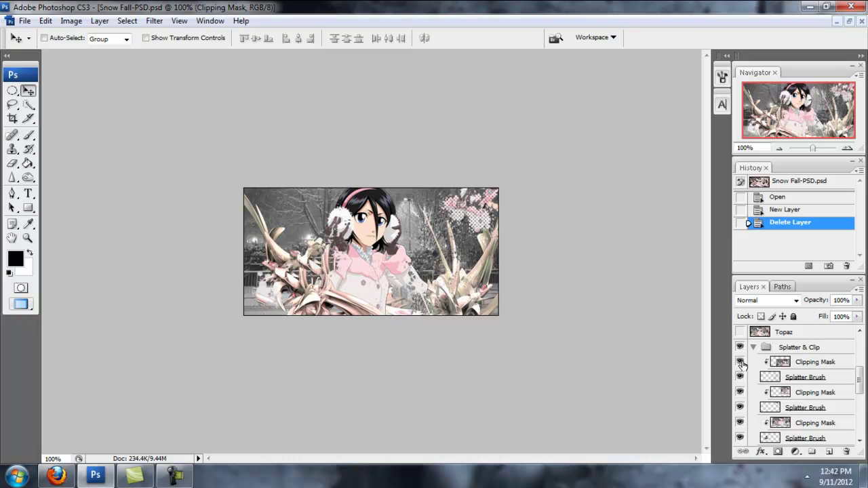
left_click(753, 349)
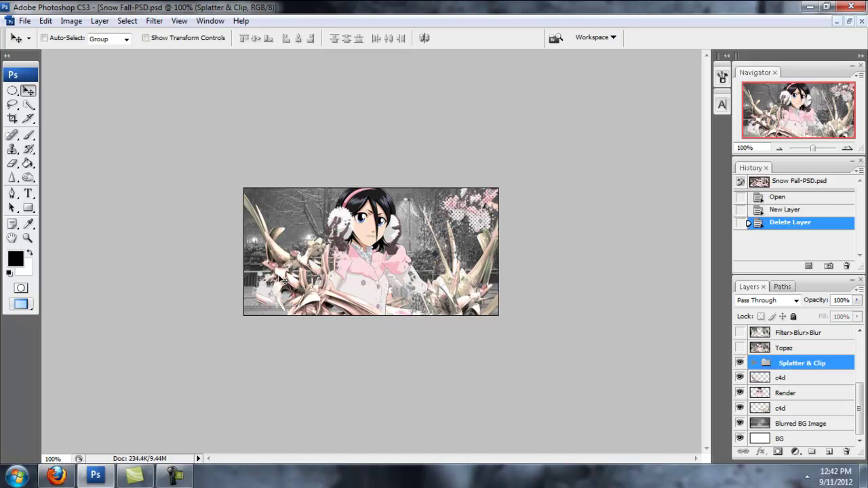
Step: Show the Topaz, Filter>Blur>Blur and Lighting layers and the Layer Adjustments group
scroll(798, 383, "up", 2)
left_click(740, 378)
left_click(739, 363)
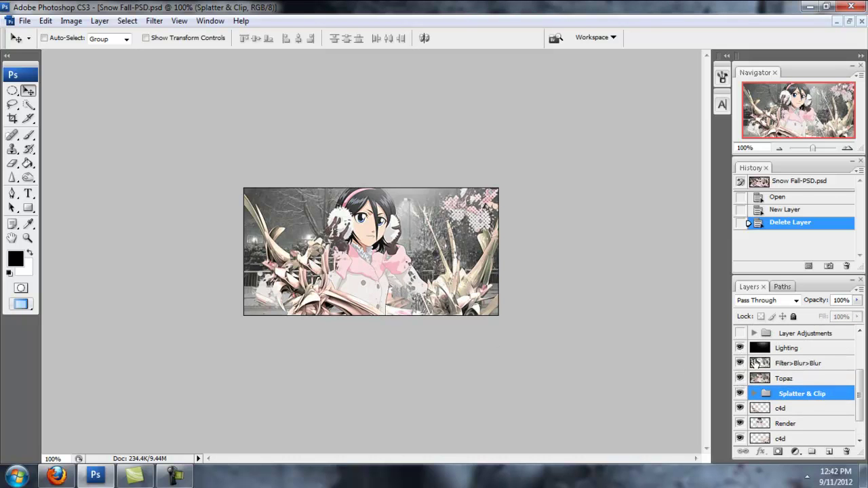
scroll(740, 373, "up", 3)
left_click(740, 393)
Step: Show the Snow text with its Clipping Mask, the fall text, and the Border and Dodge & Burn layers
left_click(740, 380)
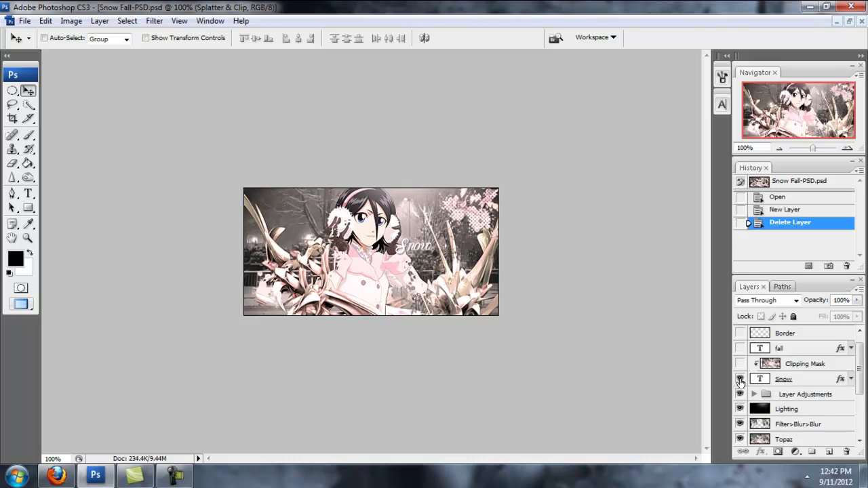
left_click(740, 365)
scroll(740, 371, "up", 1)
left_click(740, 363)
left_click(740, 348)
left_click(741, 333)
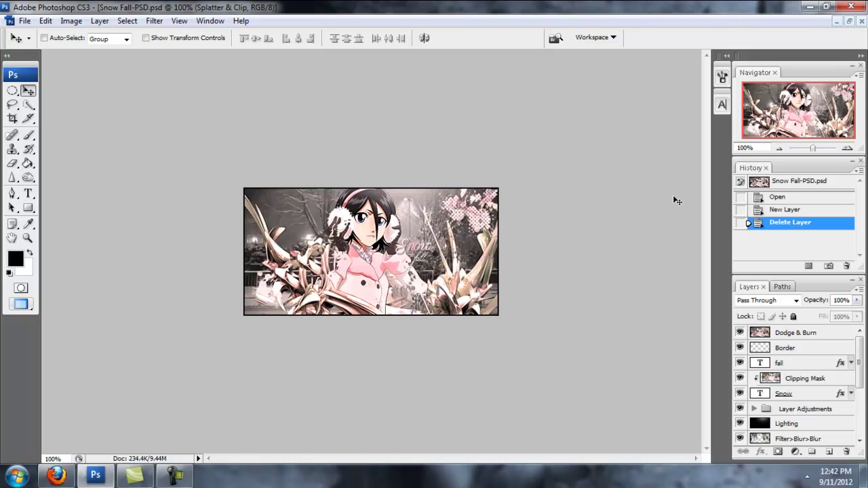
Step: Activate the Custom Shape Tool and replace the current shapes with the All shape set
left_click(28, 207)
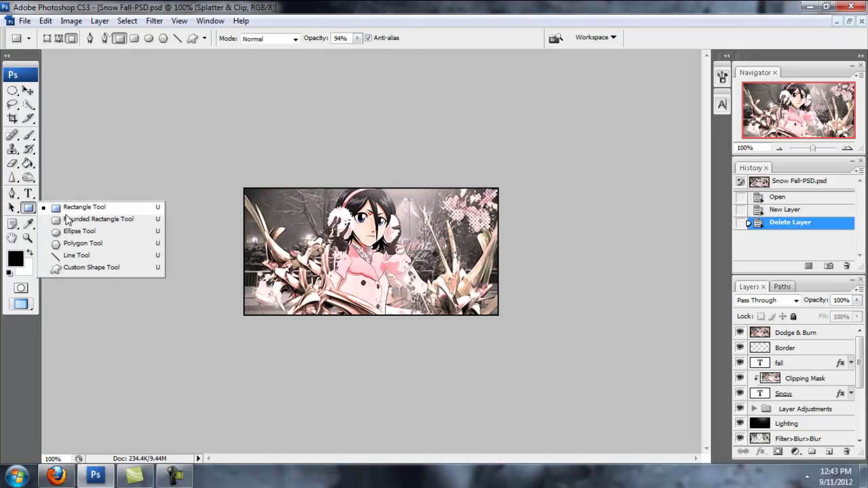
left_click(74, 268)
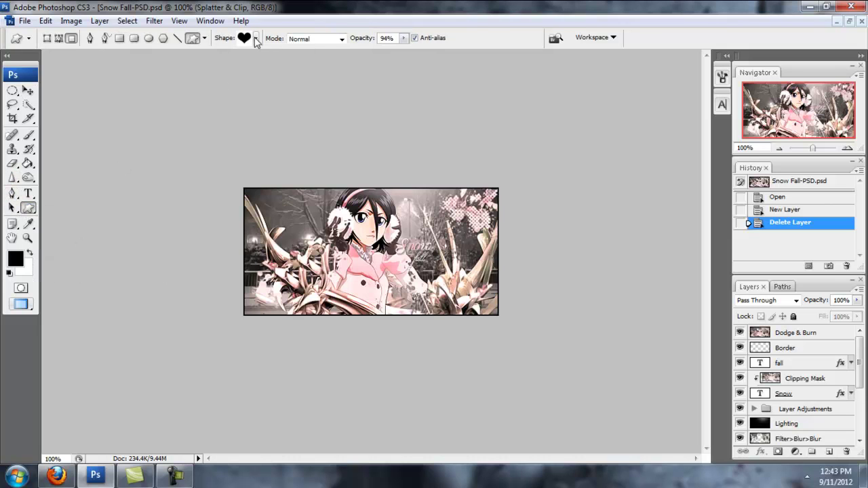
left_click(256, 40)
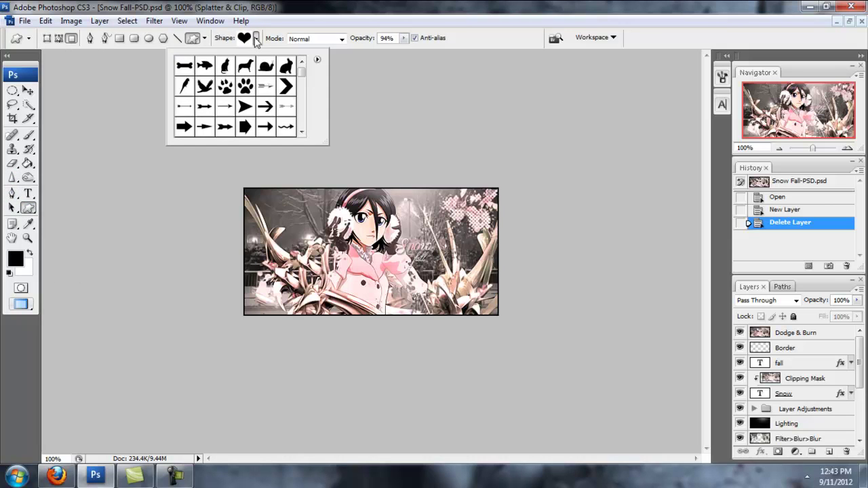
left_click(316, 60)
left_click(315, 68)
left_click(313, 64)
left_click(394, 239)
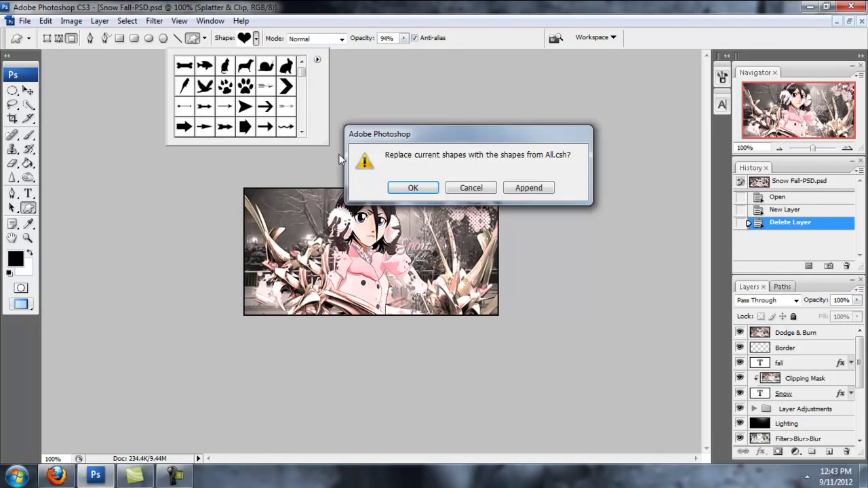
left_click(394, 186)
Step: Browse the custom shapes through to the end of the set, and switch back to the Rectangle Tool
left_click_drag(303, 64, 307, 126)
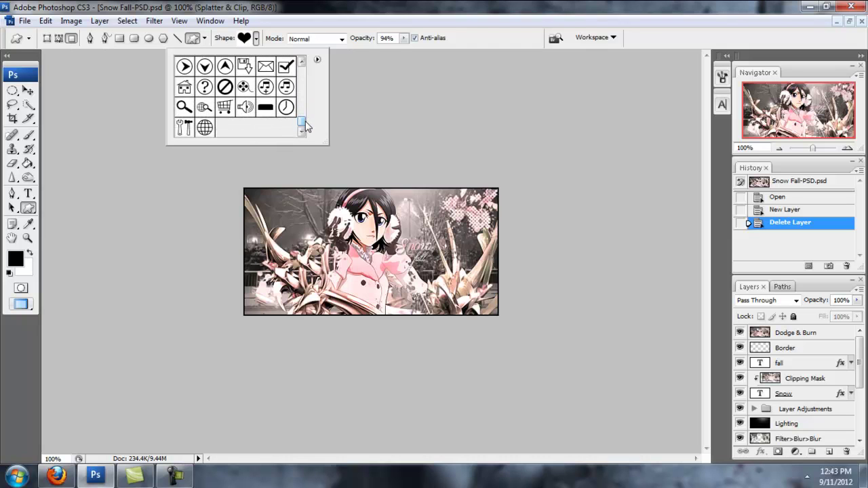
left_click(307, 3)
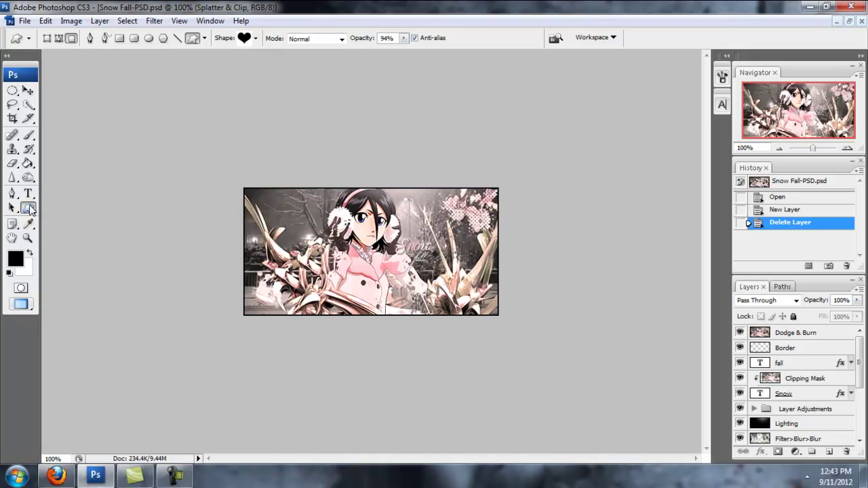
right_click(29, 210)
left_click(75, 202)
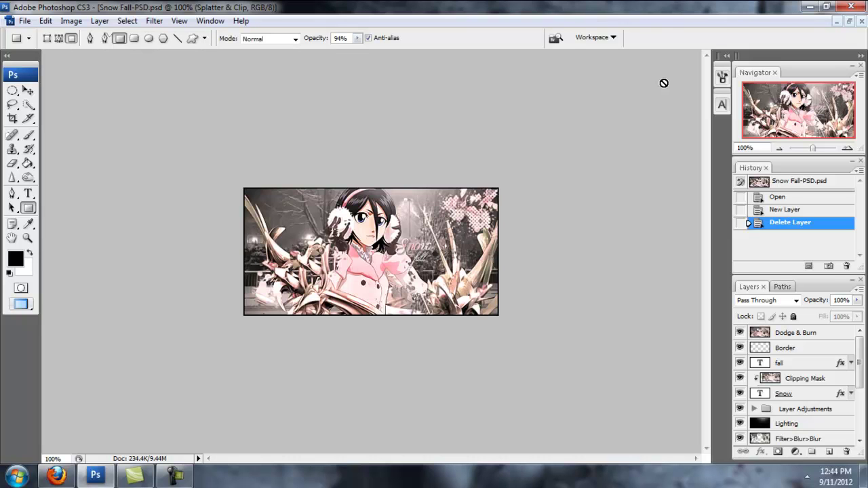
Step: Close the Snow Fall-PSD.psd document without saving its changes
left_click(864, 7)
left_click(461, 193)
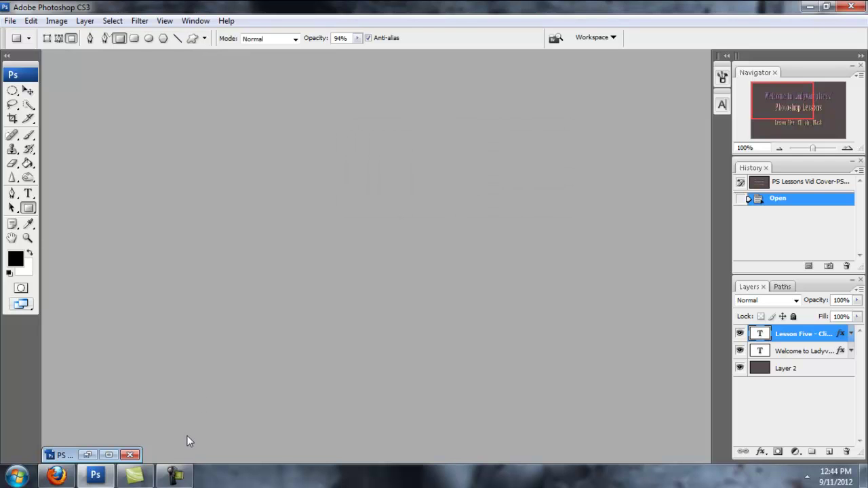
left_click(170, 471)
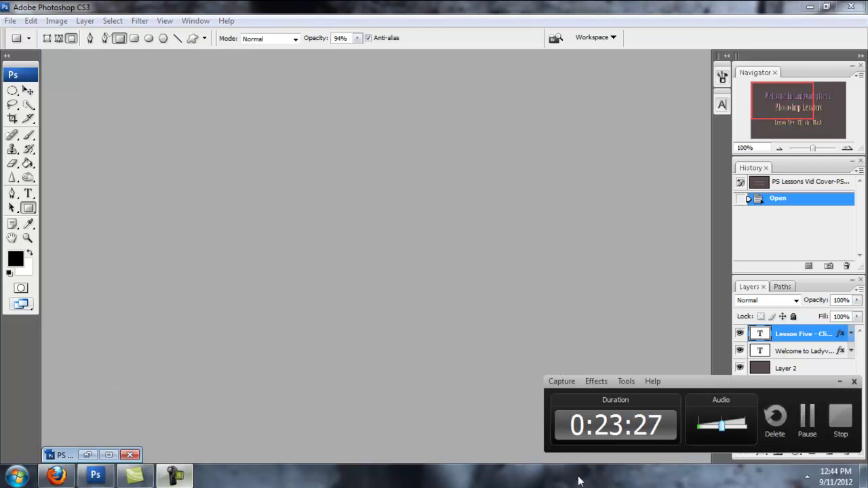